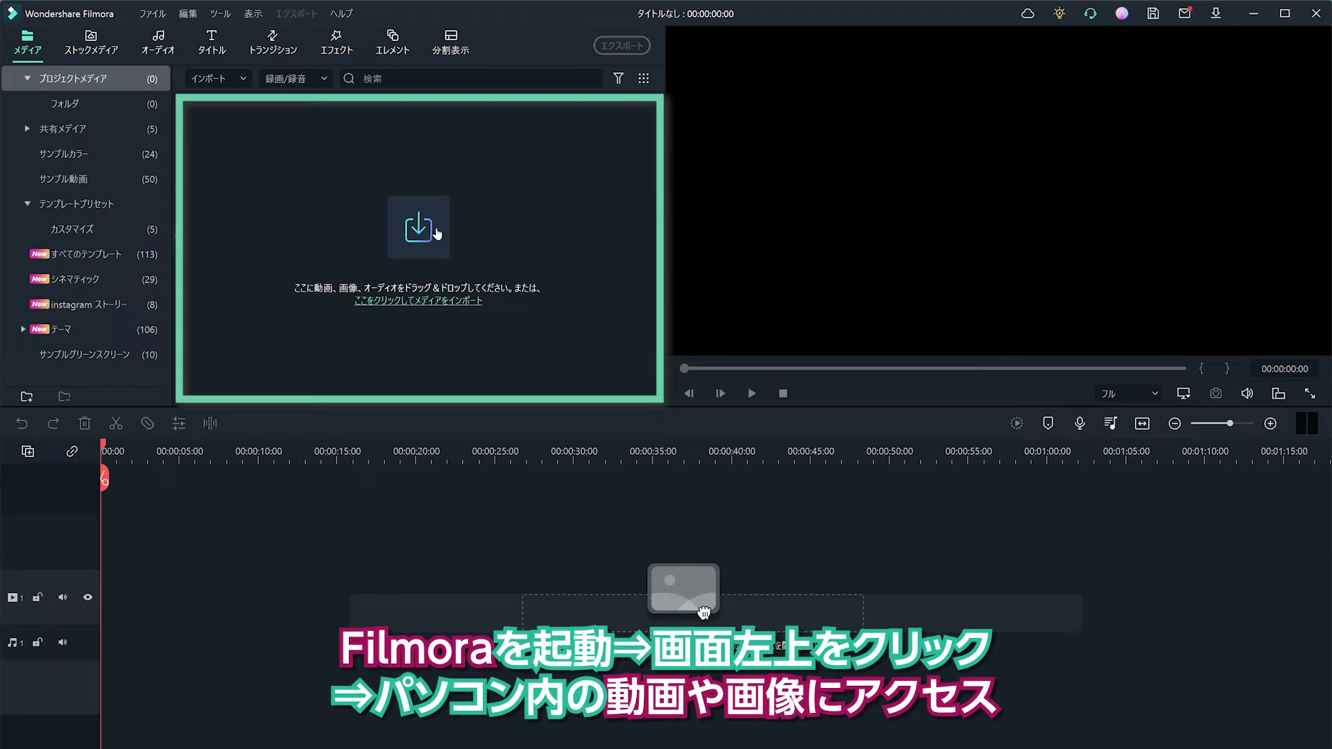
Import all photos from the 結婚 and 旅行_思い出 folders into the project media.
{"action": "left_click", "coordinate": [296, 273]}
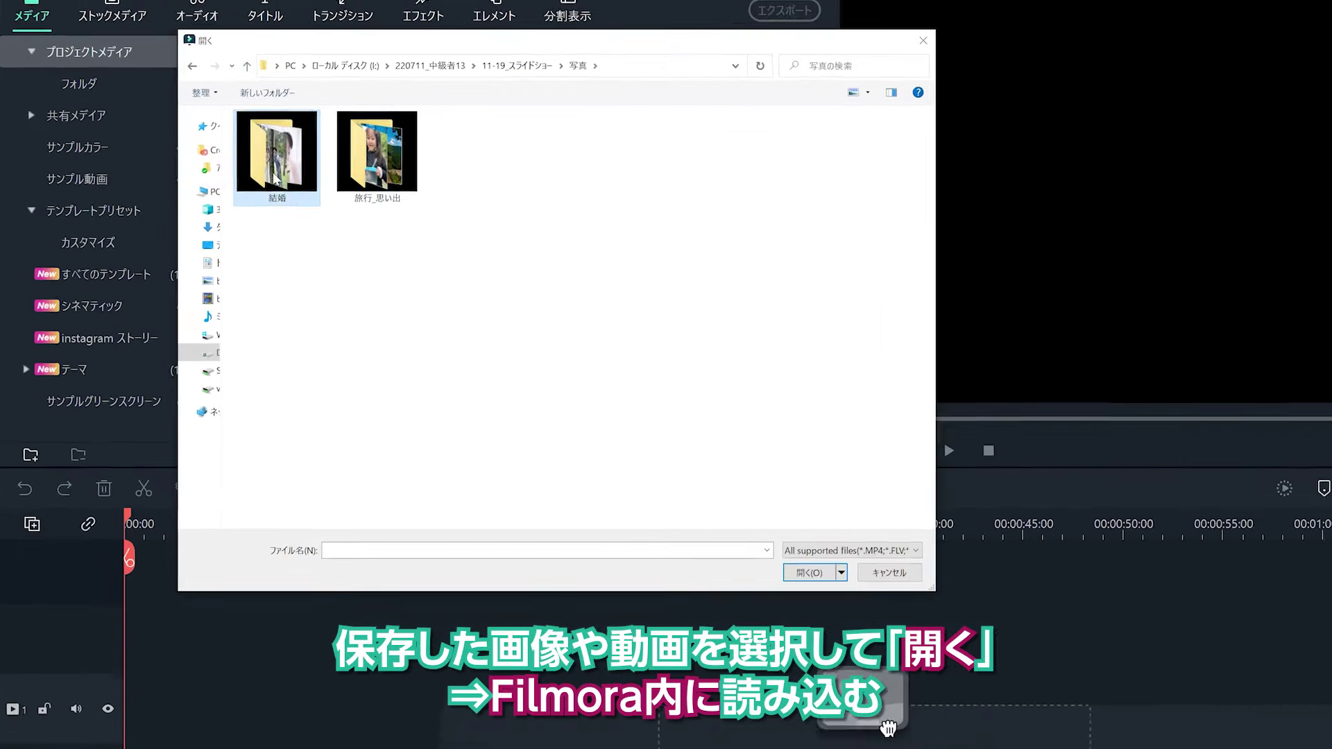
{"action": "double_click", "coordinate": [221, 158]}
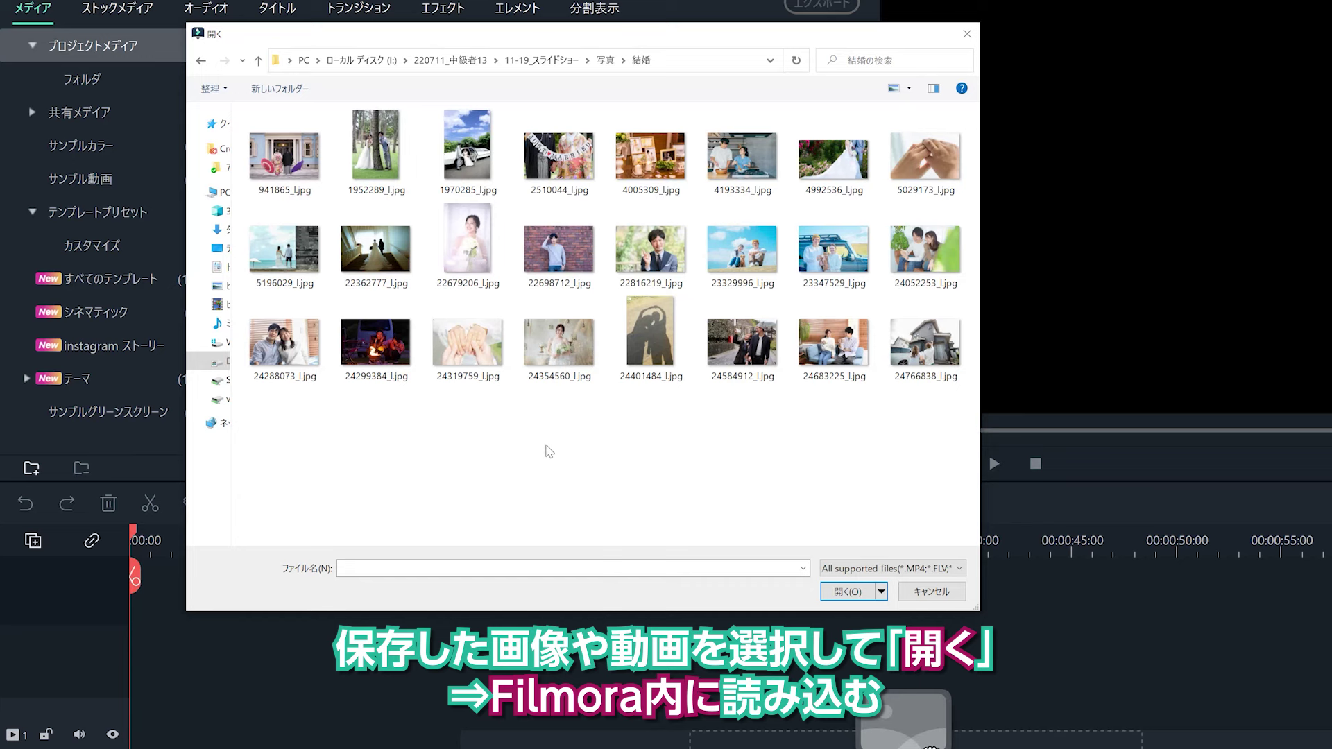
{"action": "left_click_drag", "start_coordinate": [300, 454], "coordinate": [927, 110]}
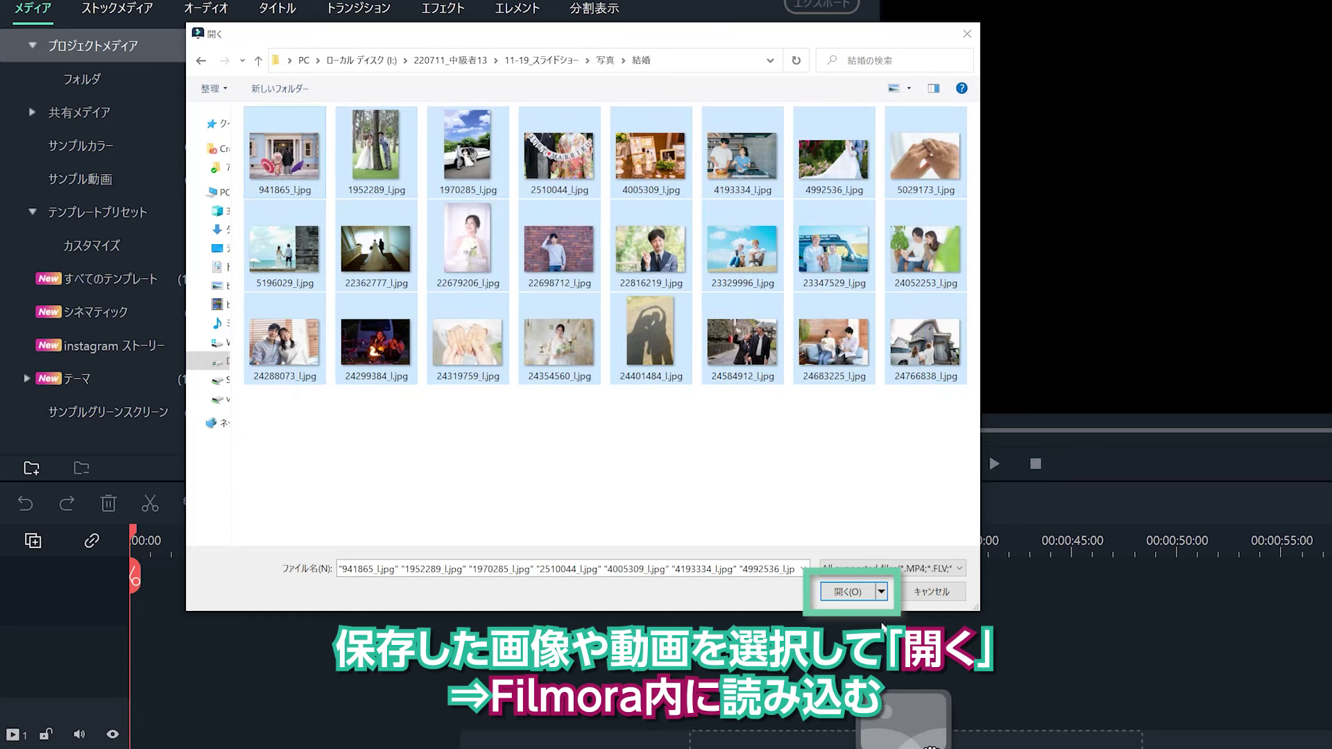
{"action": "left_click", "coordinate": [848, 592]}
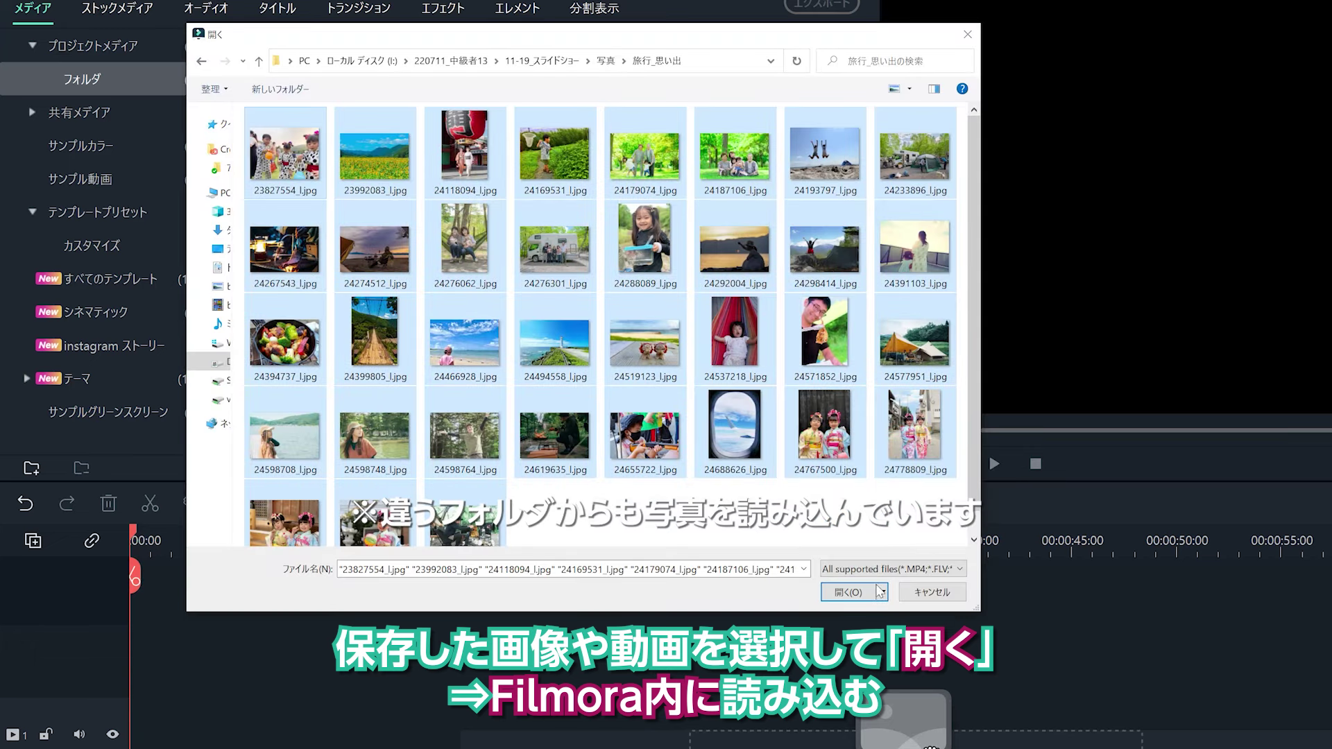
{"action": "left_click", "coordinate": [866, 593]}
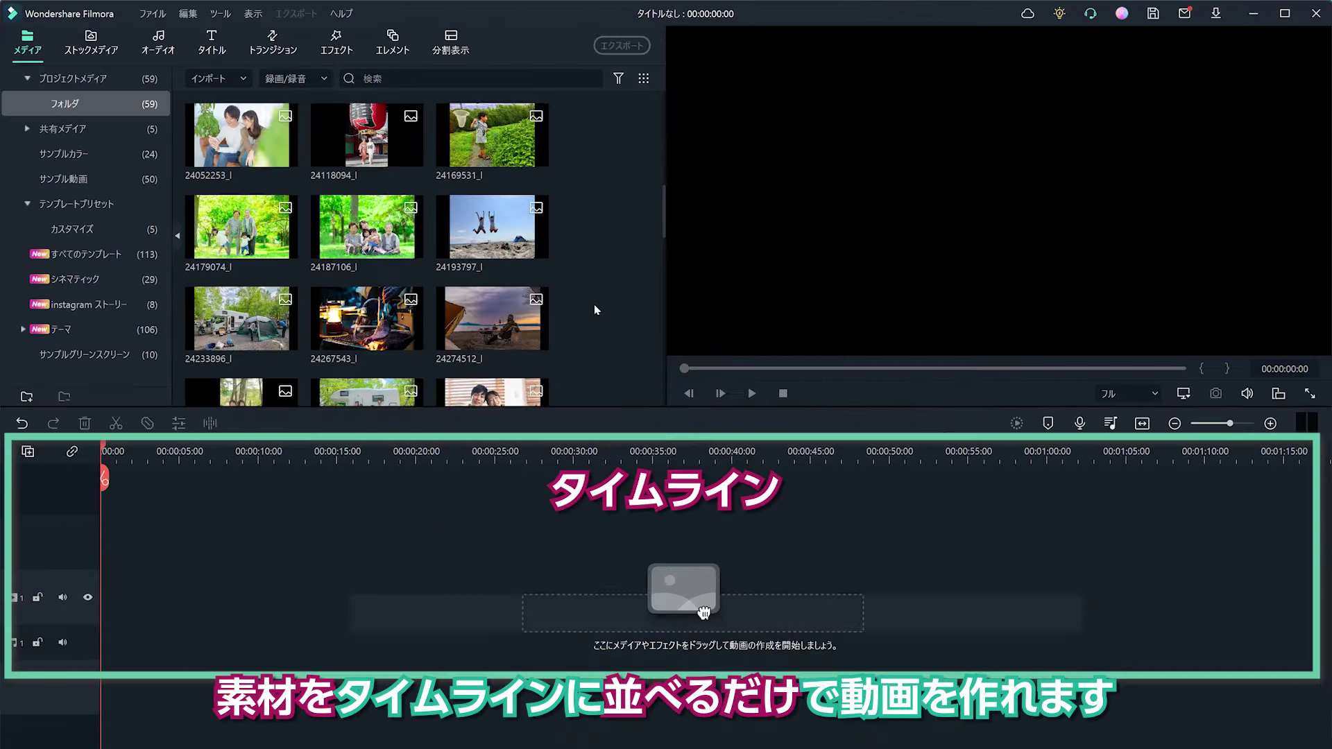
Place photos 24193797_l, 24169531_l, 24288073_l, 24598748_l and 24688626_l in that order on video track 1 and play the sequence.
{"action": "left_click_drag", "start_coordinate": [535, 247], "coordinate": [103, 608]}
{"action": "left_click_drag", "start_coordinate": [470, 134], "coordinate": [132, 590]}
{"action": "scroll", "coordinate": [417, 243], "scroll_direction": "down", "scroll_amount": 5}
{"action": "left_click_drag", "start_coordinate": [367, 139], "coordinate": [197, 590]}
{"action": "scroll", "coordinate": [417, 243], "scroll_direction": "down", "scroll_amount": 5}
{"action": "left_click_drag", "start_coordinate": [241, 240], "coordinate": [211, 590]}
{"action": "left_click_drag", "start_coordinate": [492, 332], "coordinate": [257, 580]}
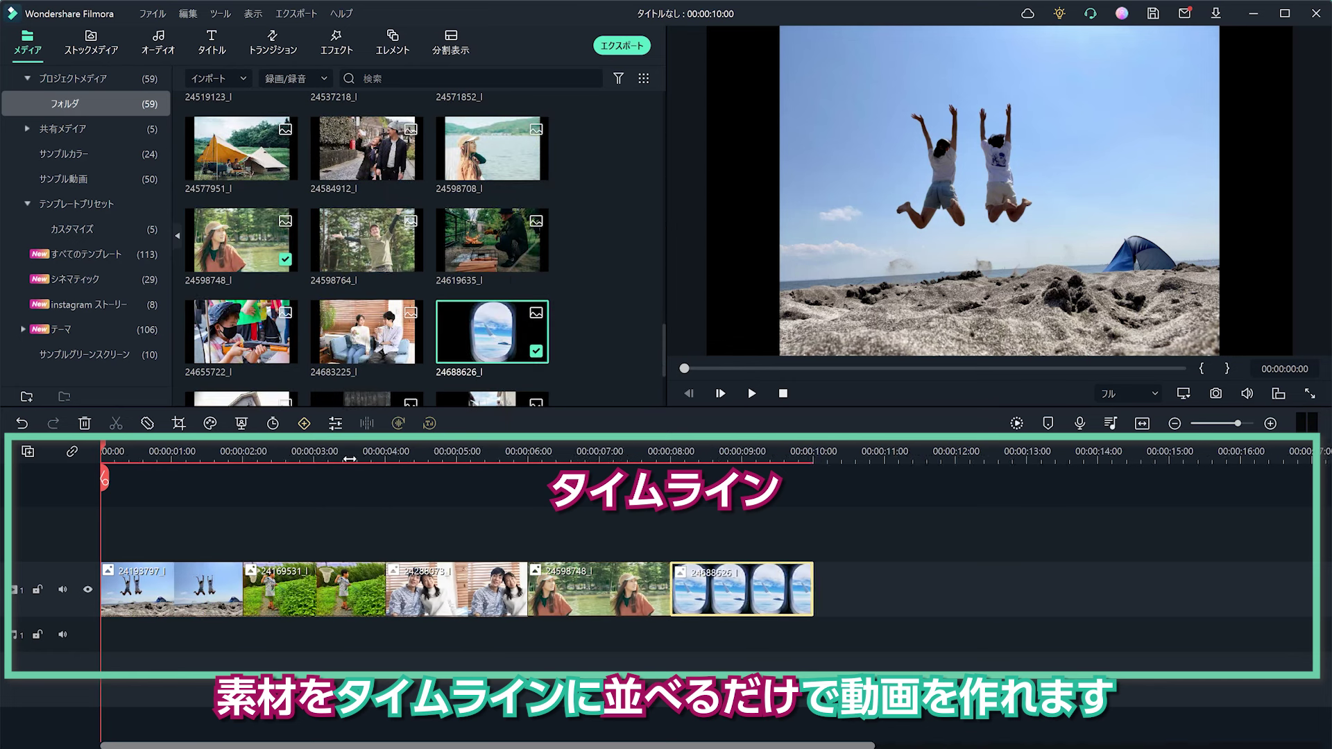
{"action": "left_click", "coordinate": [752, 393]}
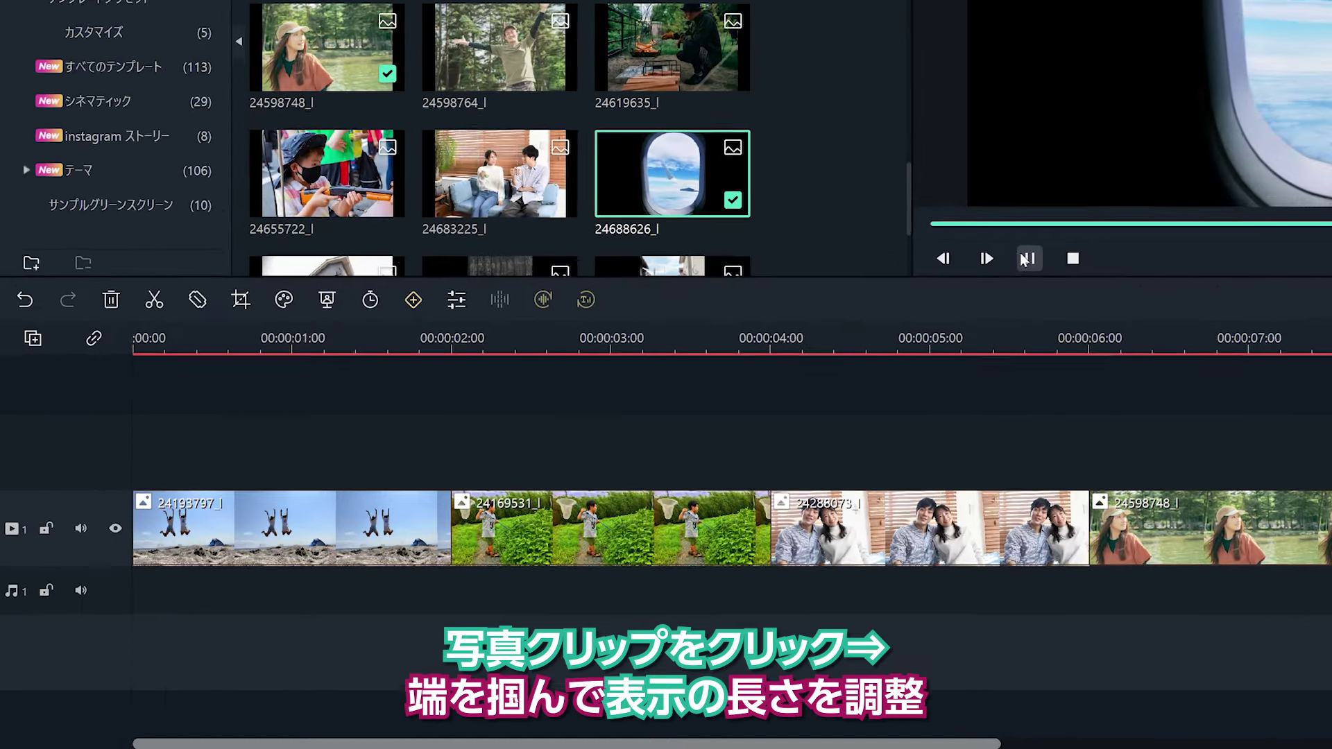
{"action": "left_click", "coordinate": [1024, 259]}
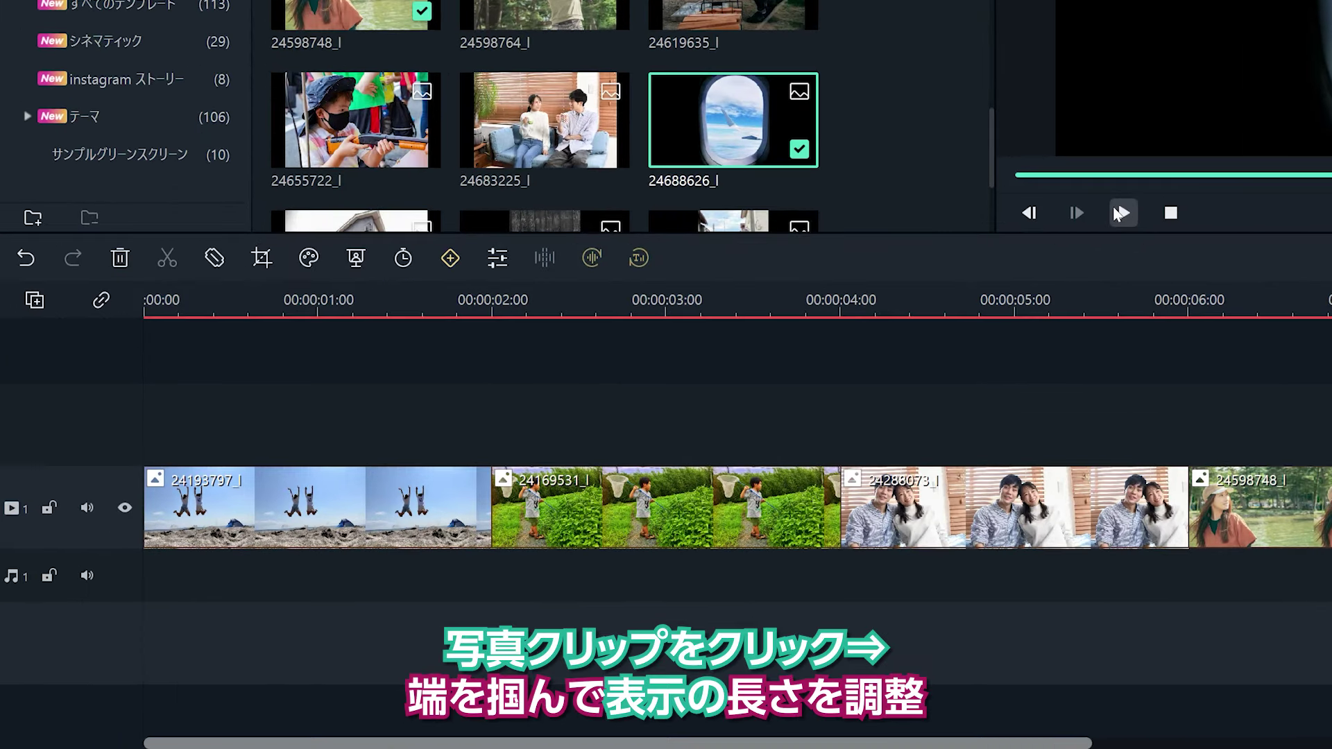
Shorten each of the five photo clips on the video track to about one second.
{"action": "left_click", "coordinate": [450, 501]}
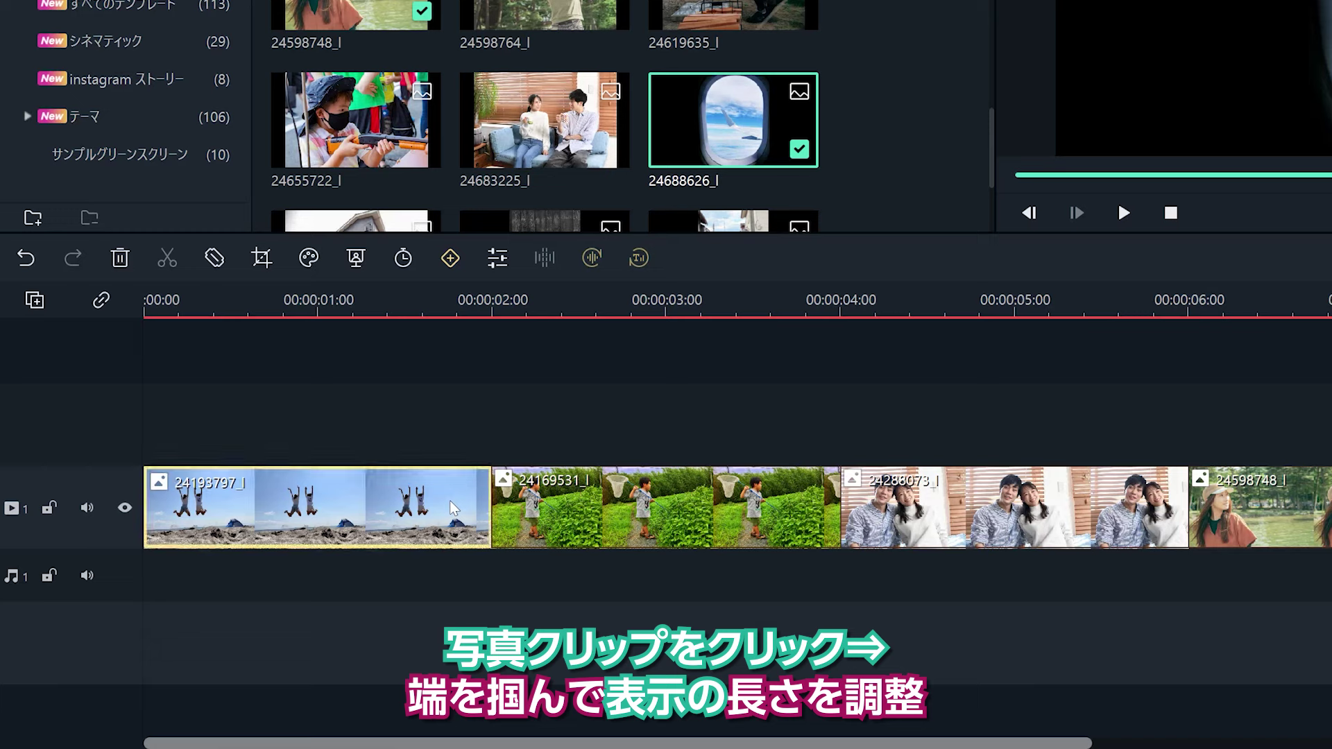
{"action": "left_click_drag", "start_coordinate": [490, 508], "coordinate": [352, 521]}
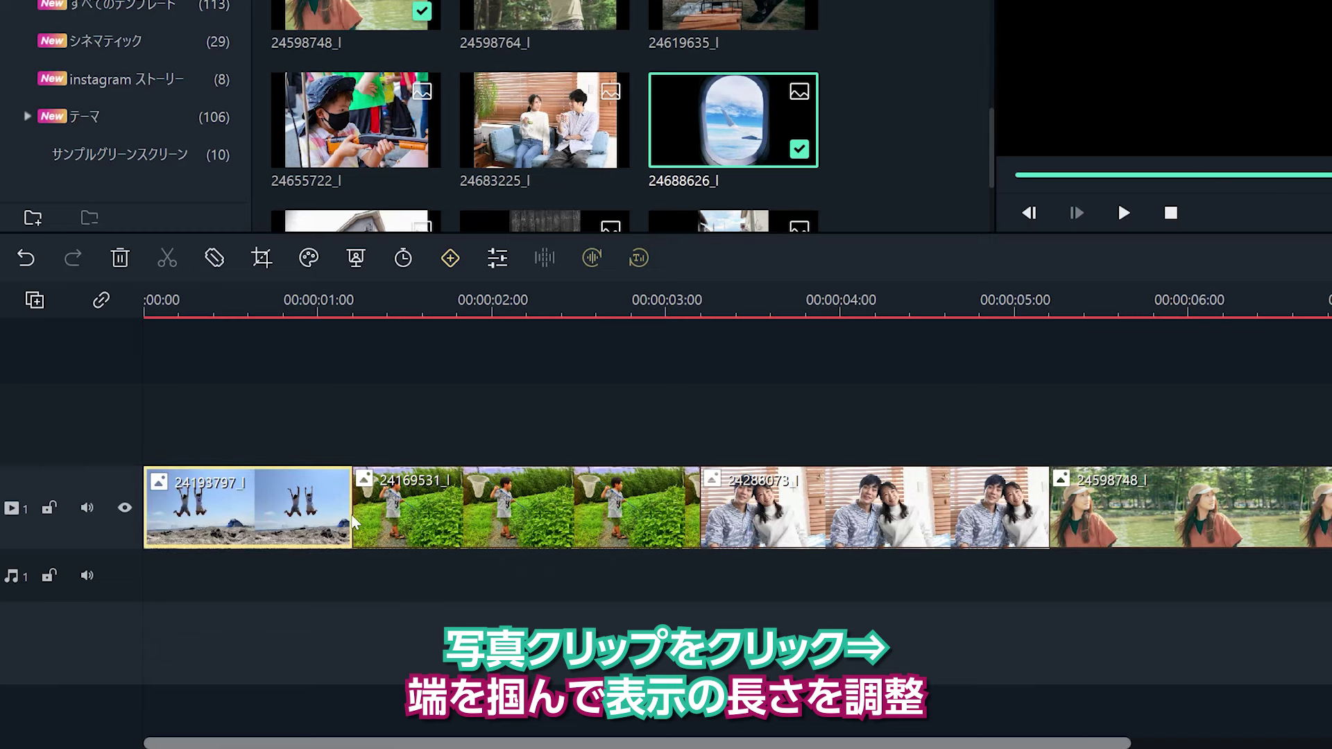
{"action": "left_click", "coordinate": [545, 513]}
{"action": "left_click_drag", "start_coordinate": [695, 517], "coordinate": [512, 517]}
{"action": "left_click", "coordinate": [694, 515]}
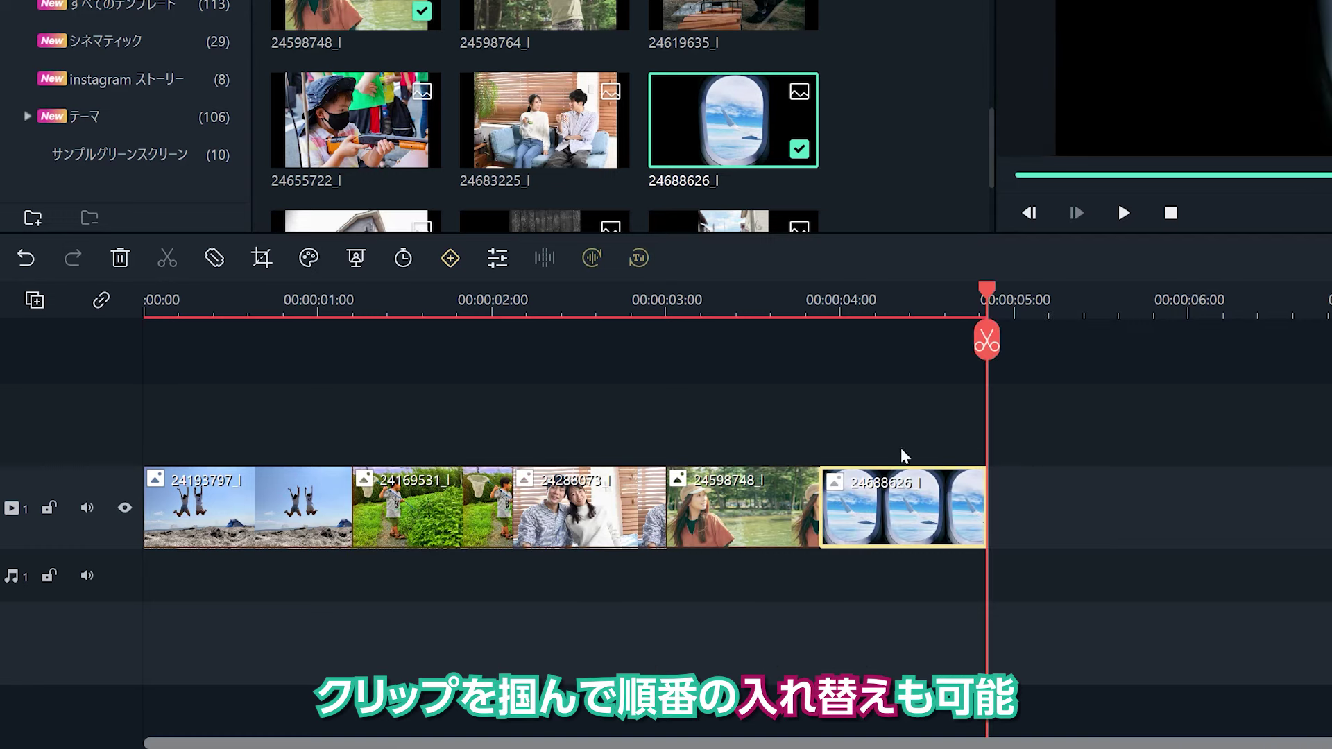
Reorder the clips with 24288073_l first and 24598748_l last after 24688626_l, close the gap, and play the sequence.
{"action": "left_click_drag", "start_coordinate": [694, 514], "coordinate": [597, 513]}
{"action": "left_click_drag", "start_coordinate": [757, 510], "coordinate": [180, 510]}
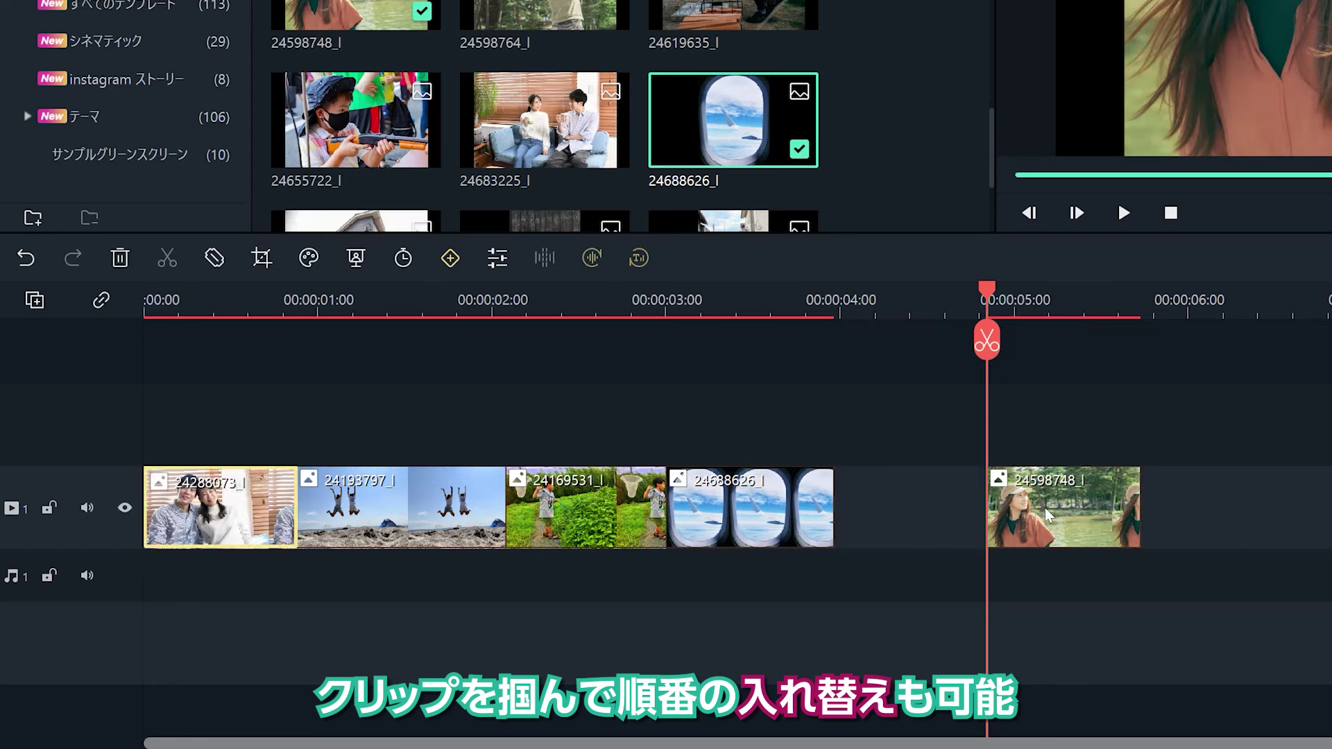
{"action": "left_click_drag", "start_coordinate": [1062, 510], "coordinate": [904, 508]}
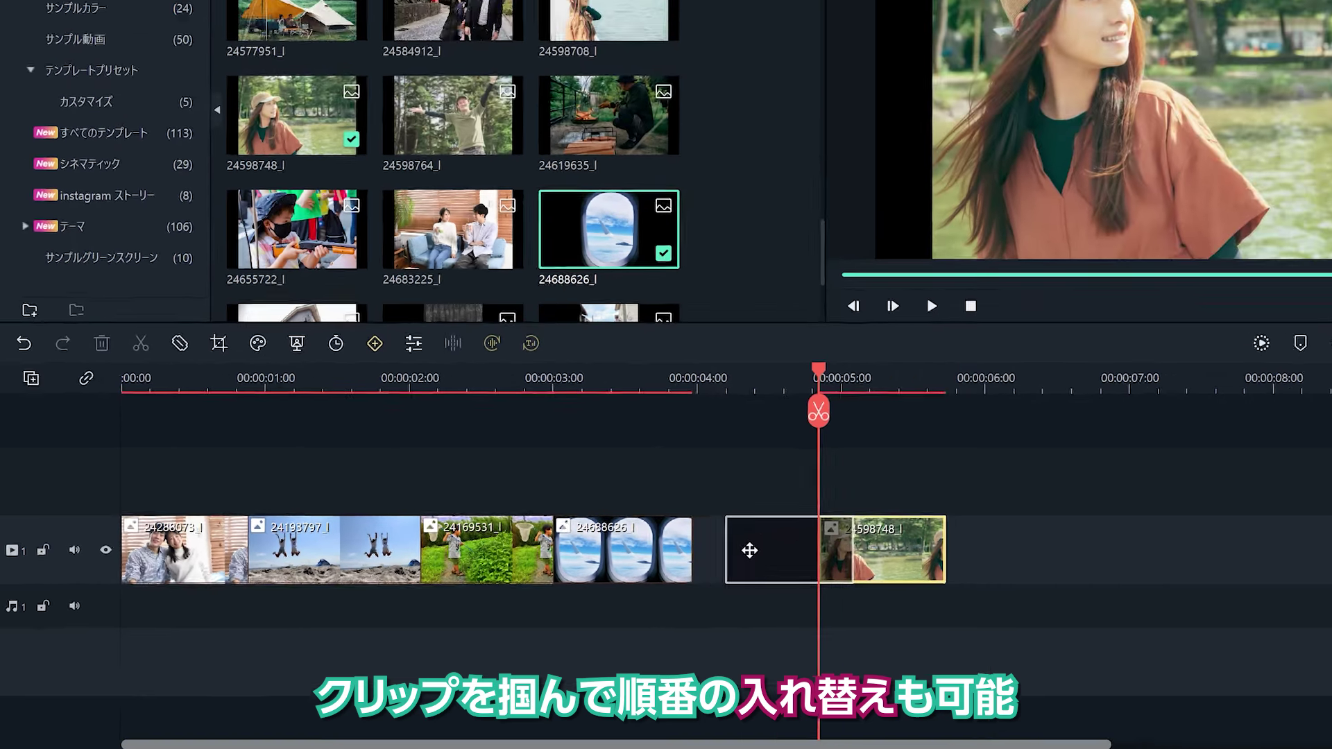
{"action": "left_click_drag", "start_coordinate": [749, 550], "coordinate": [750, 551]}
{"action": "left_click", "coordinate": [932, 306]}
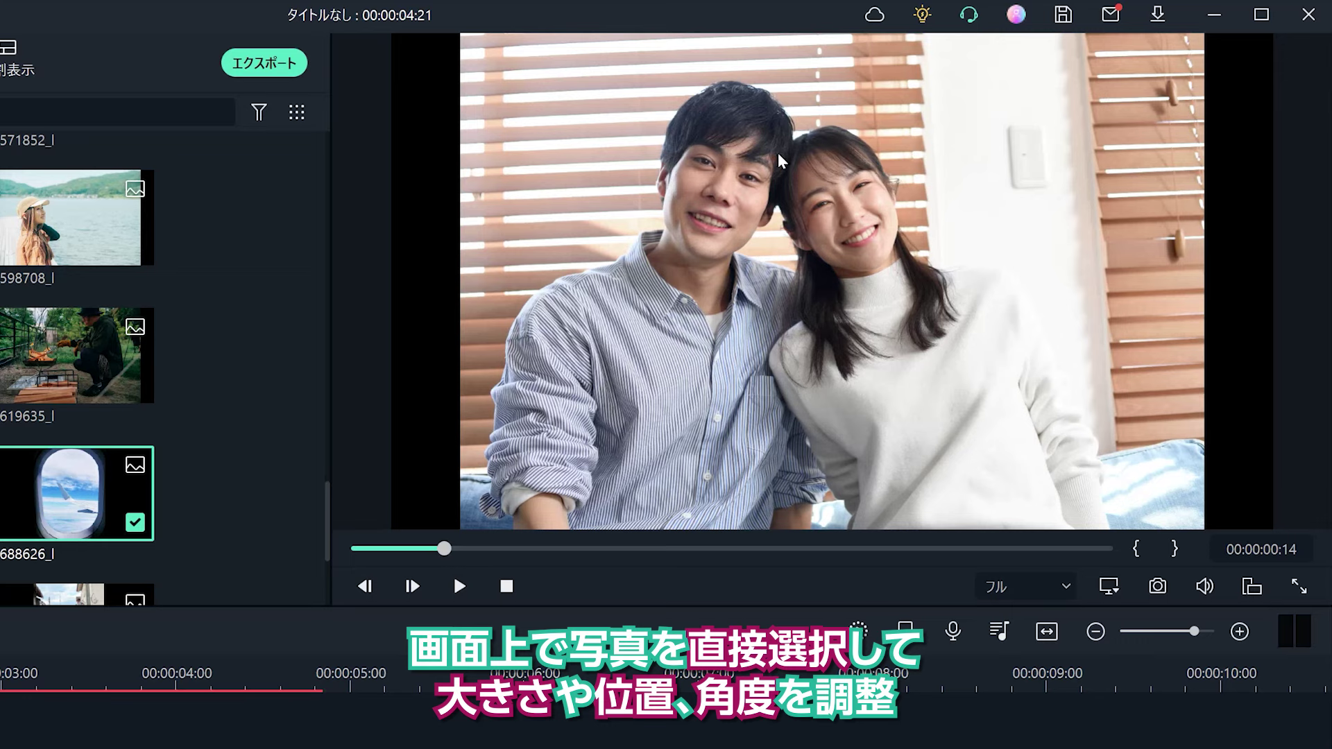
Scale down the smiling couple's photo in the preview frame and shift its position.
{"action": "left_click", "coordinate": [778, 156]}
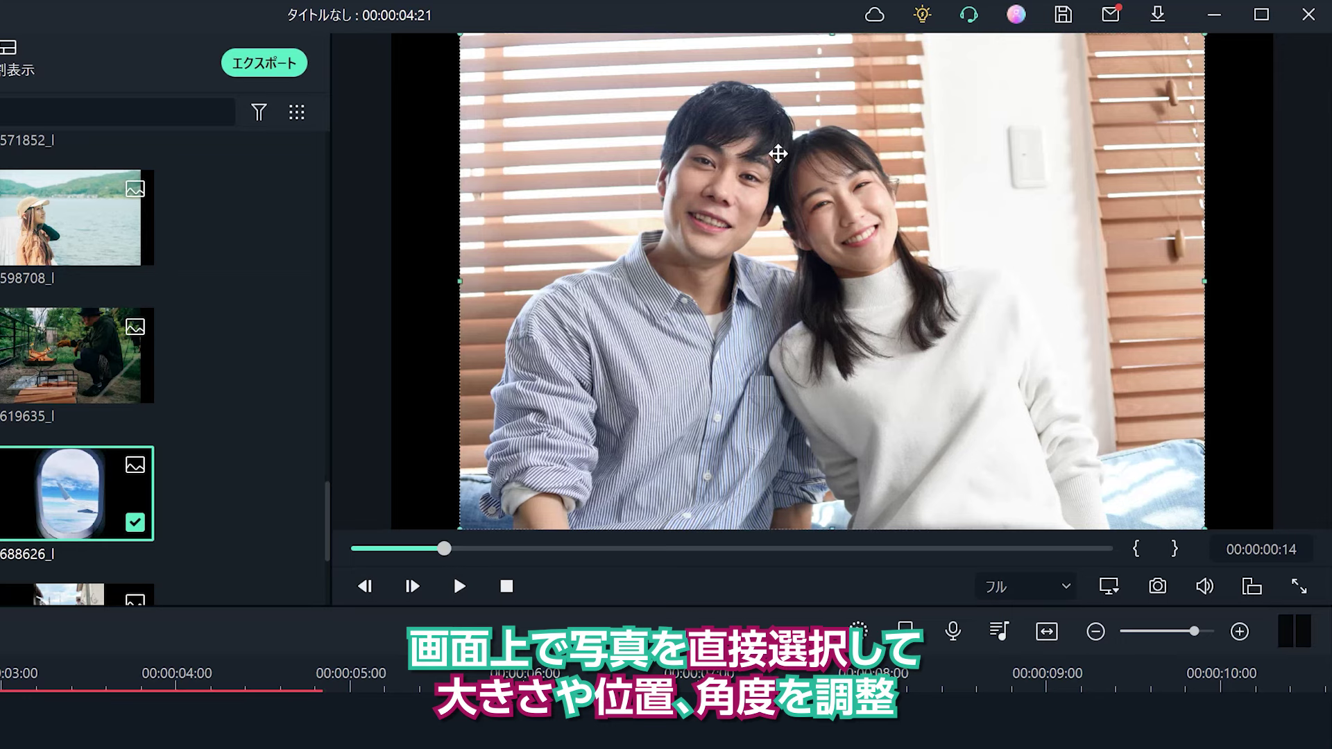
{"action": "left_click_drag", "start_coordinate": [1203, 35], "coordinate": [1106, 118]}
{"action": "left_click_drag", "start_coordinate": [853, 326], "coordinate": [906, 339]}
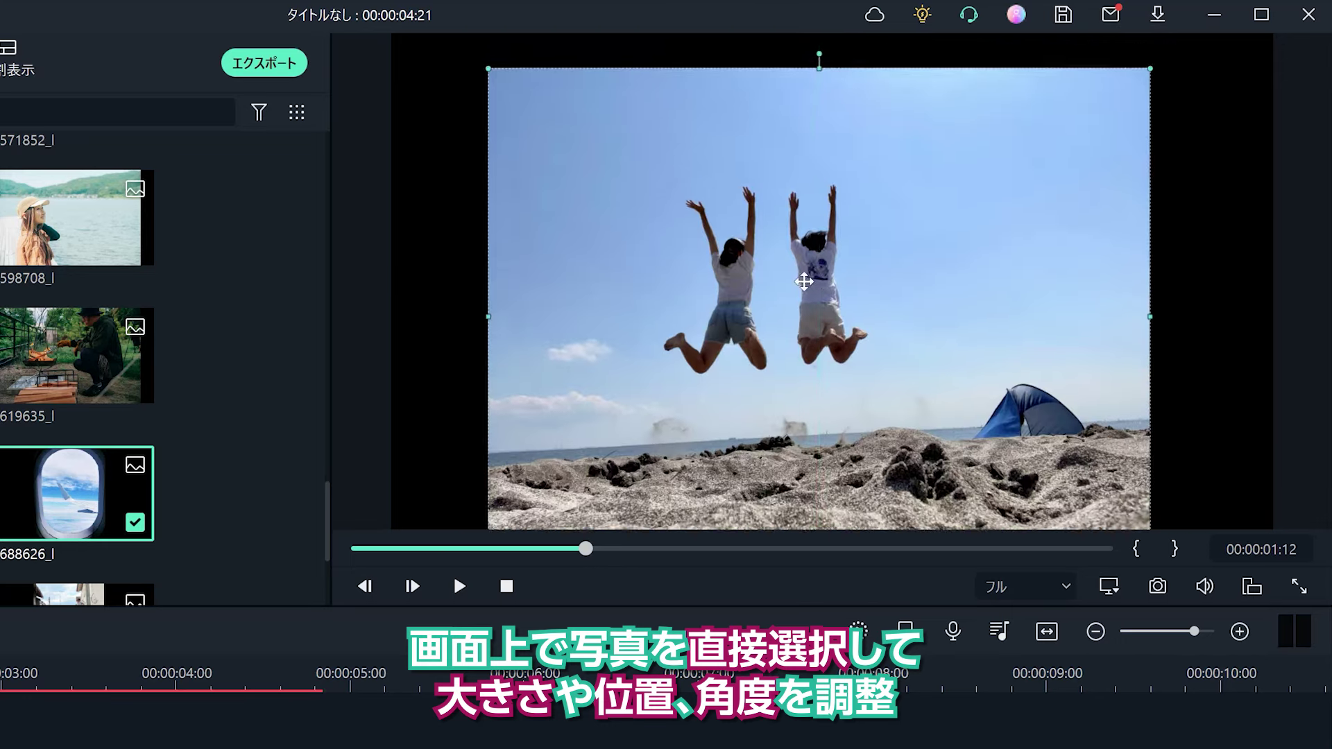
Rotate the beach jump photo slightly clockwise, enlarge it to fill the preview frame, and play the slideshow.
{"action": "left_click_drag", "start_coordinate": [817, 51], "coordinate": [847, 104]}
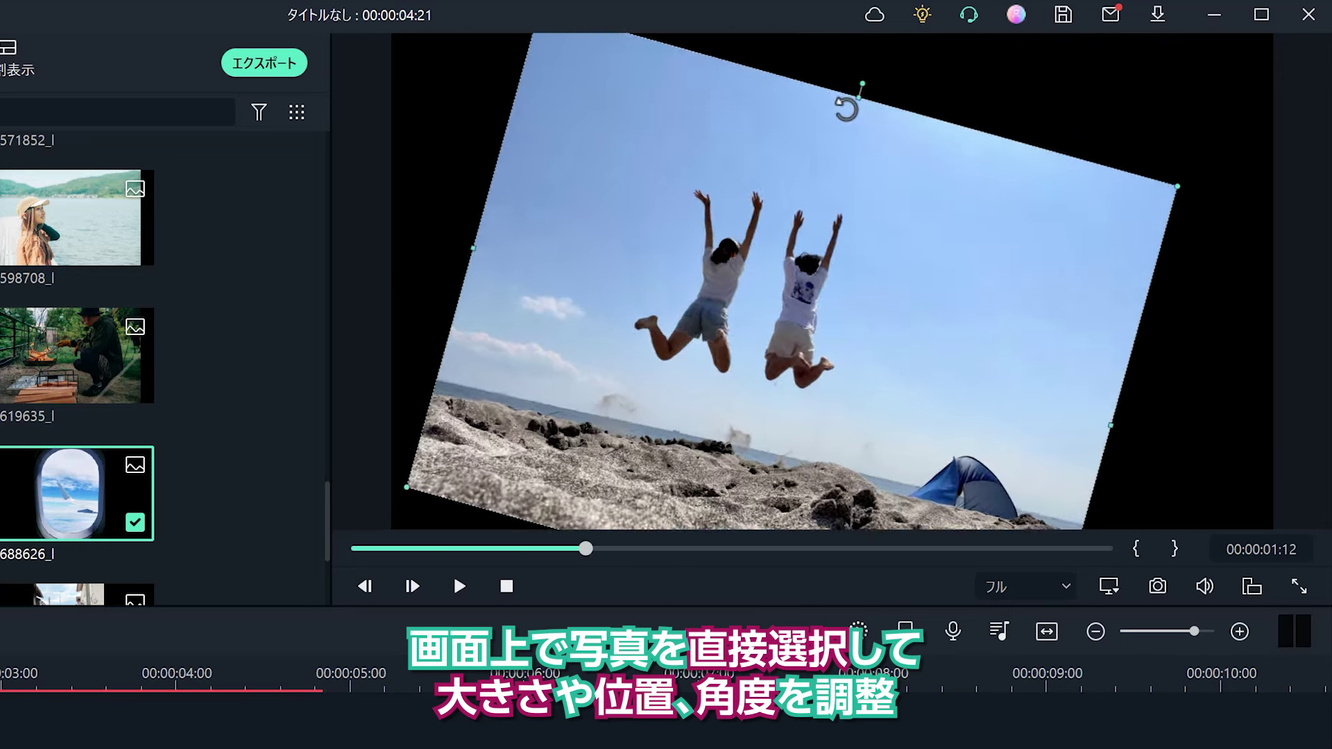
{"action": "left_click_drag", "start_coordinate": [1160, 178], "coordinate": [1294, 87]}
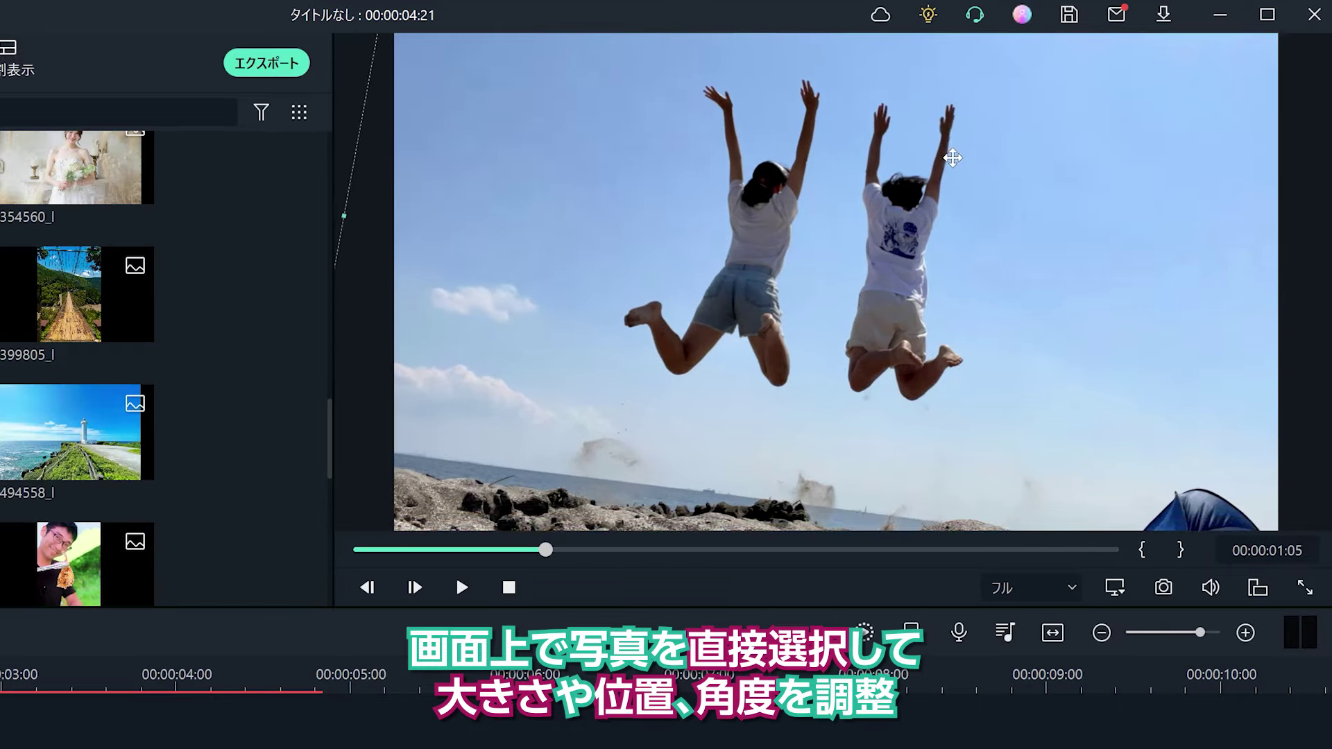
{"action": "left_click", "coordinate": [508, 587]}
{"action": "left_click", "coordinate": [463, 589]}
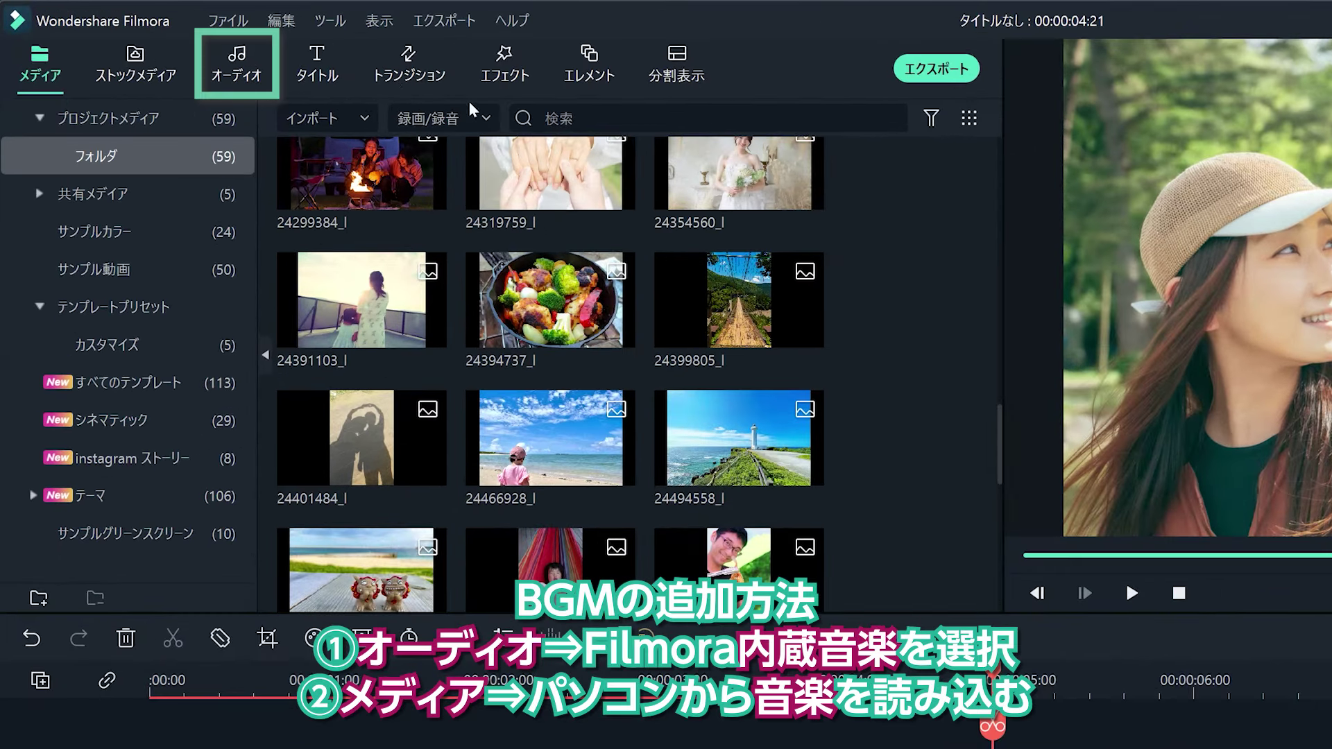
Preview the built-in music tracks Blue city lights and Feel the summer from the popular audio category.
{"action": "left_click", "coordinate": [242, 70]}
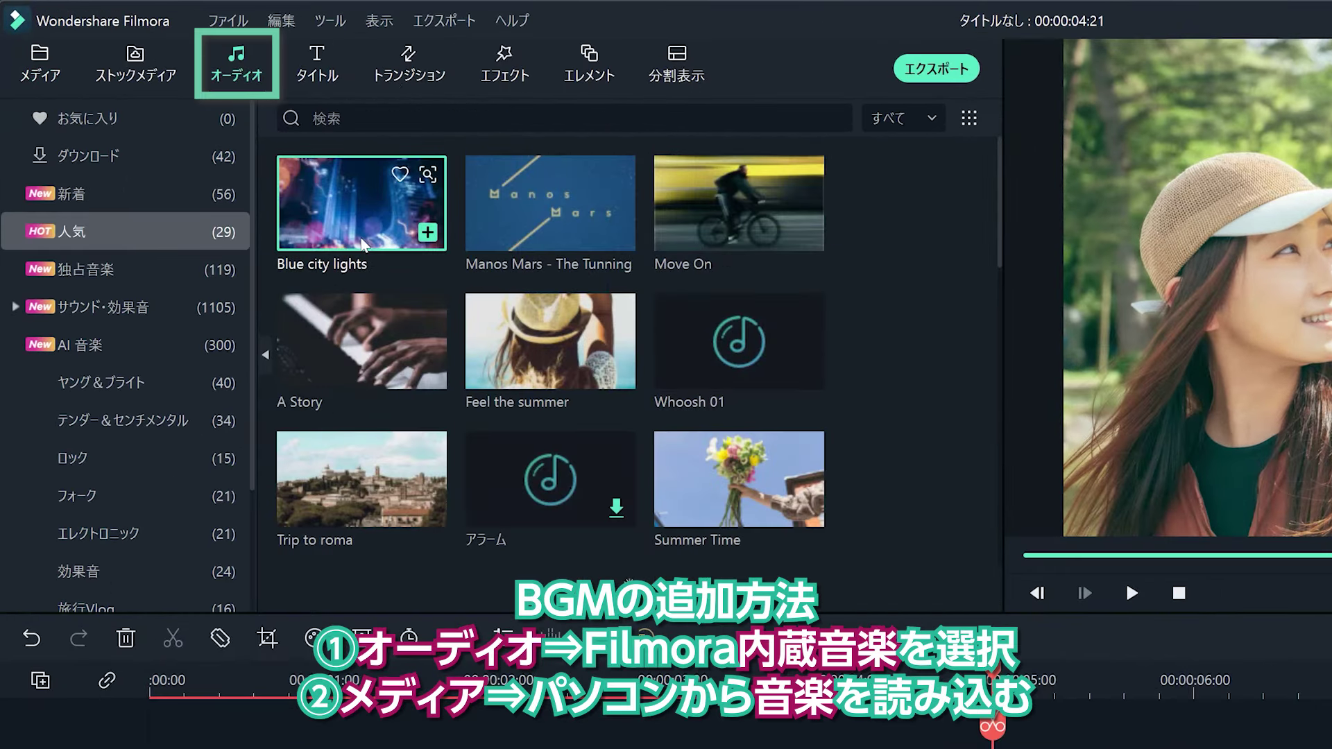
{"action": "left_click", "coordinate": [364, 245]}
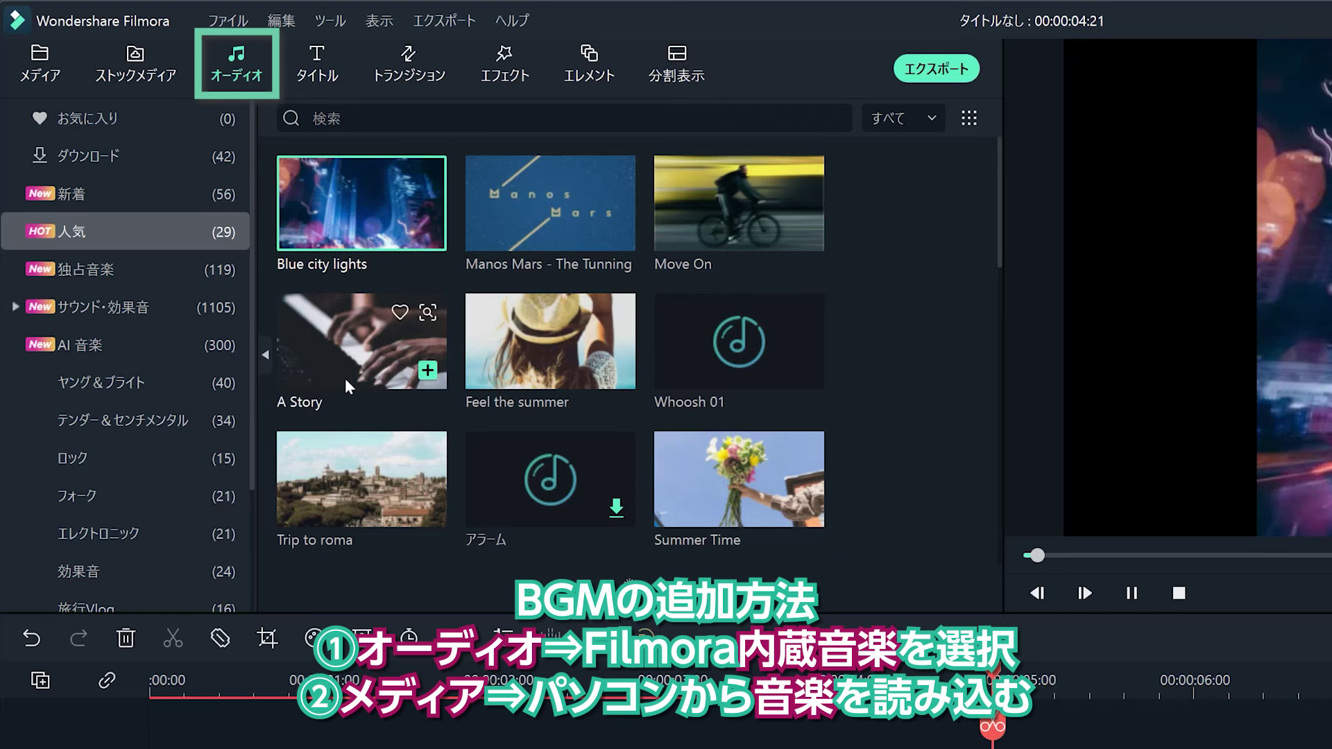
{"action": "left_click", "coordinate": [564, 353]}
{"action": "left_click", "coordinate": [1129, 589]}
Import the SummerinView music file from the 音楽 folder and place it at the start of audio track 1.
{"action": "left_click", "coordinate": [46, 63]}
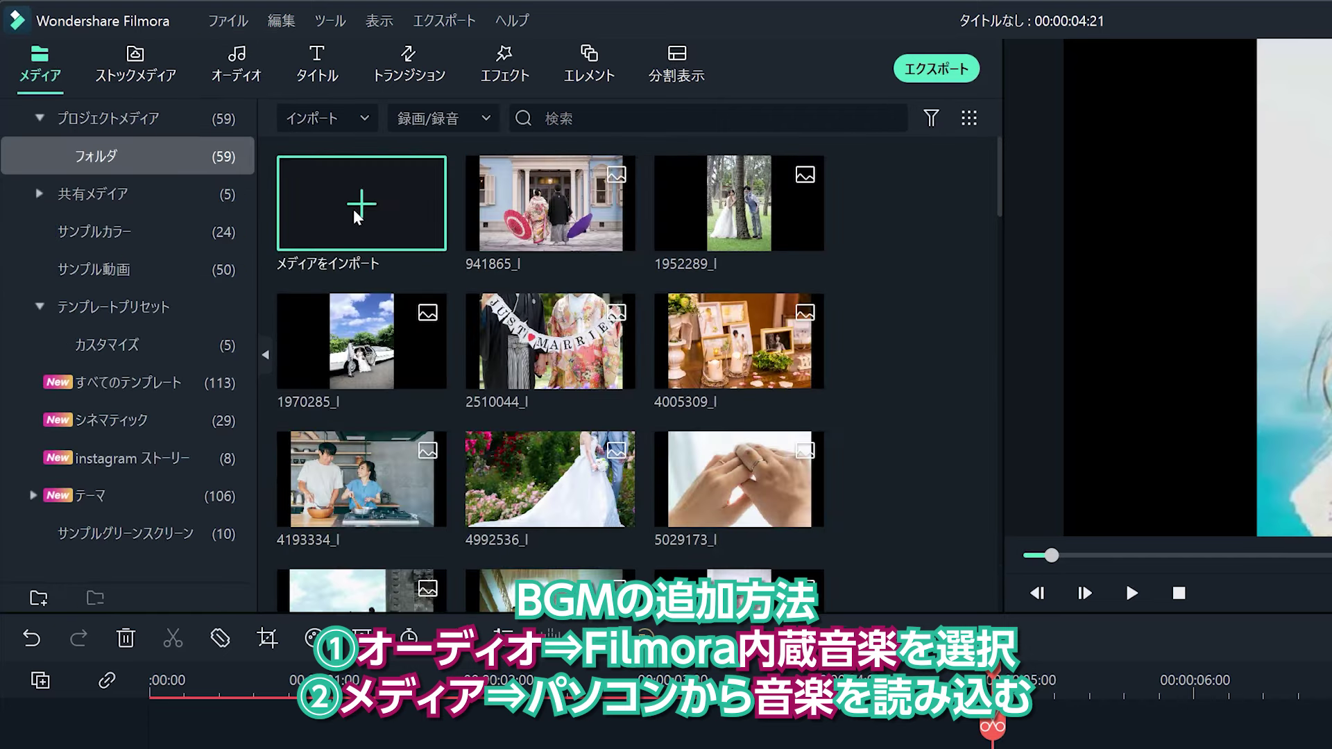
{"action": "left_click", "coordinate": [358, 217]}
{"action": "left_click", "coordinate": [340, 223]}
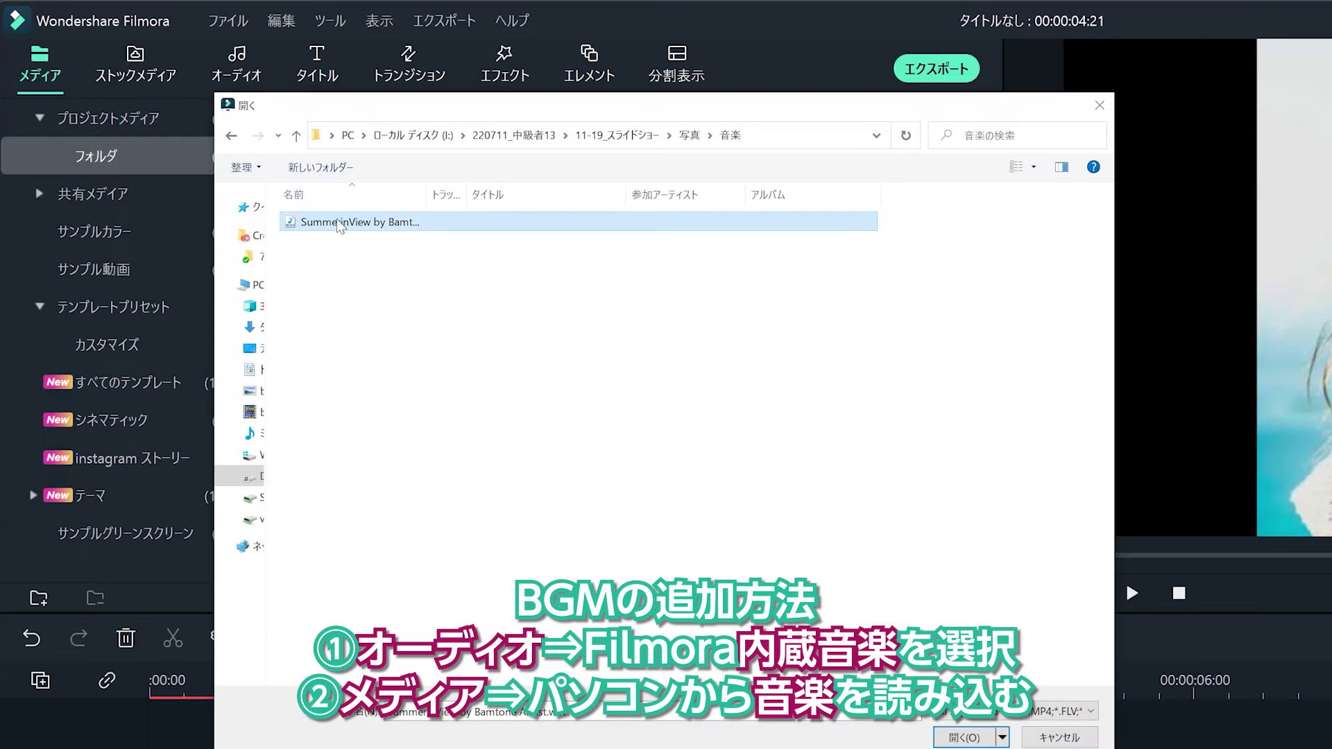
{"action": "left_click", "coordinate": [963, 738]}
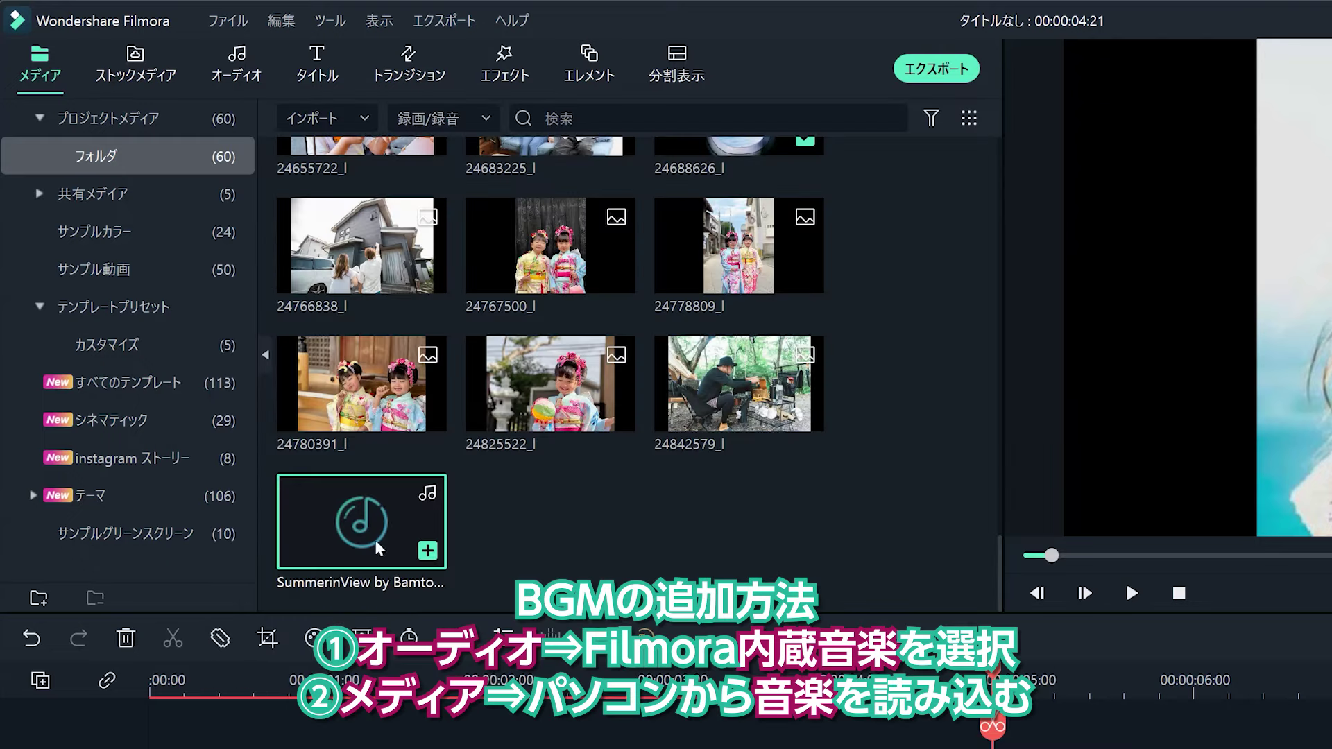
{"action": "double_click", "coordinate": [357, 539]}
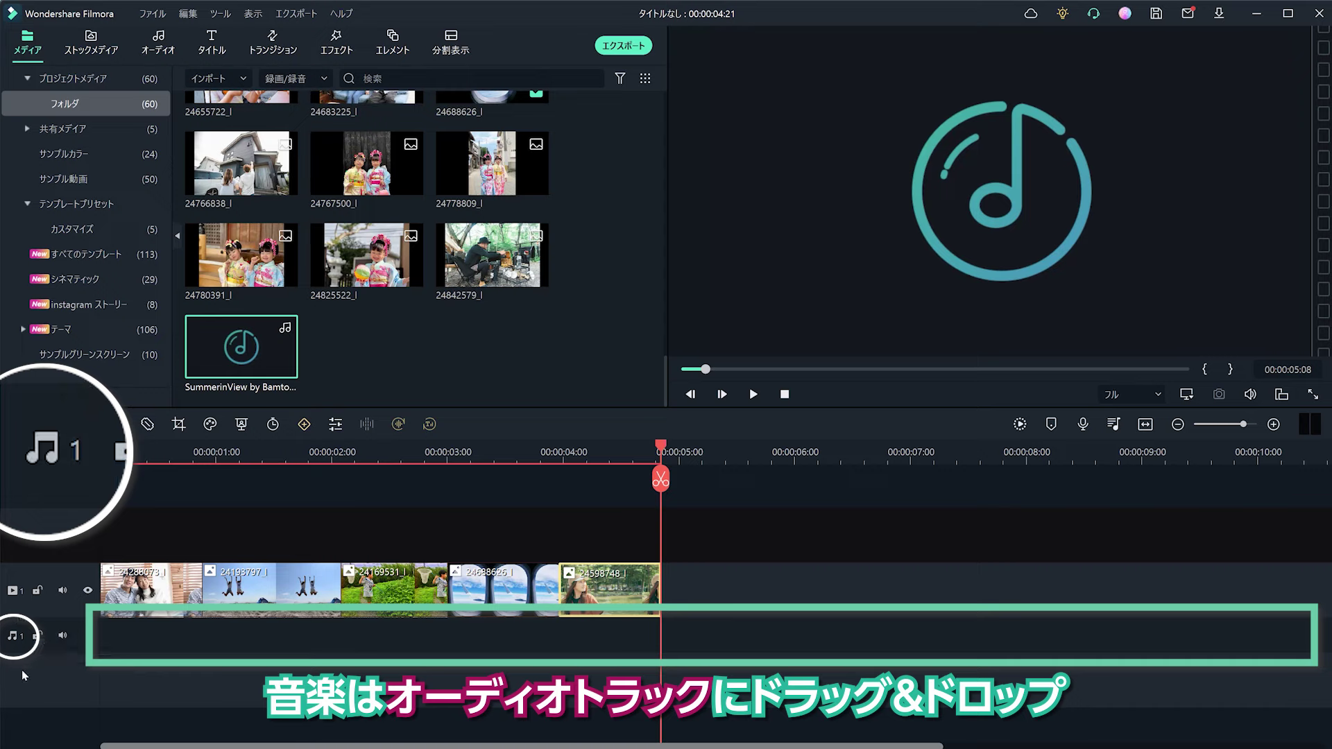
{"action": "left_click_drag", "start_coordinate": [248, 354], "coordinate": [94, 637]}
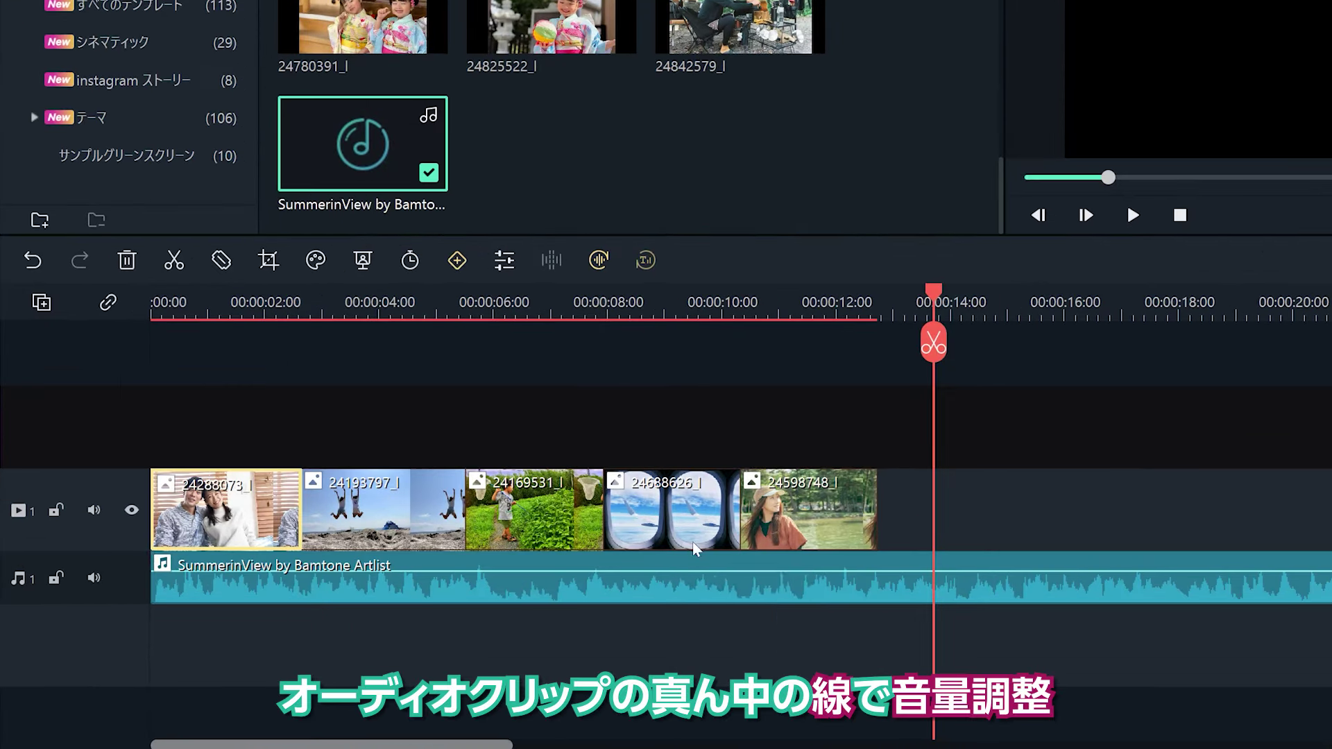
Lower the SummerinView clip's volume to -4.50 dB and play the timeline from the beginning.
{"action": "left_click_drag", "start_coordinate": [682, 577], "coordinate": [679, 577]}
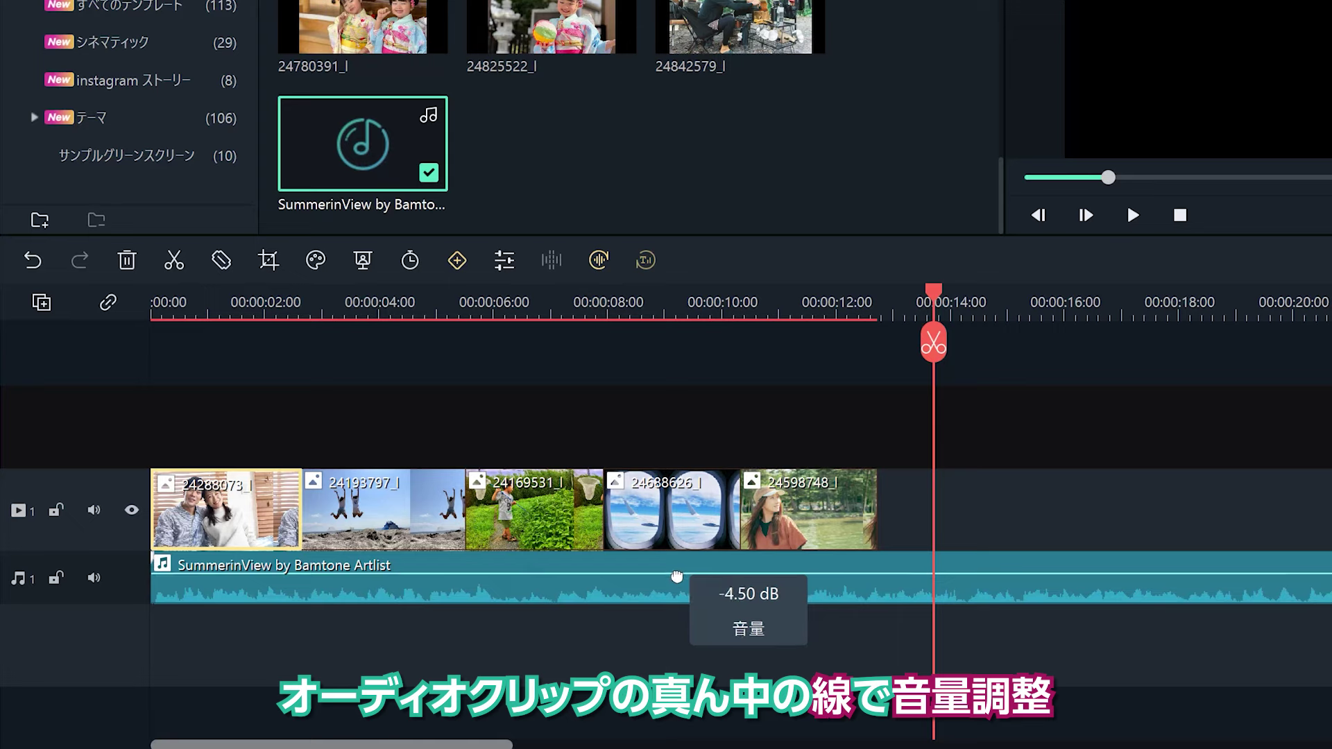
{"action": "left_click_drag", "start_coordinate": [456, 306], "coordinate": [154, 306]}
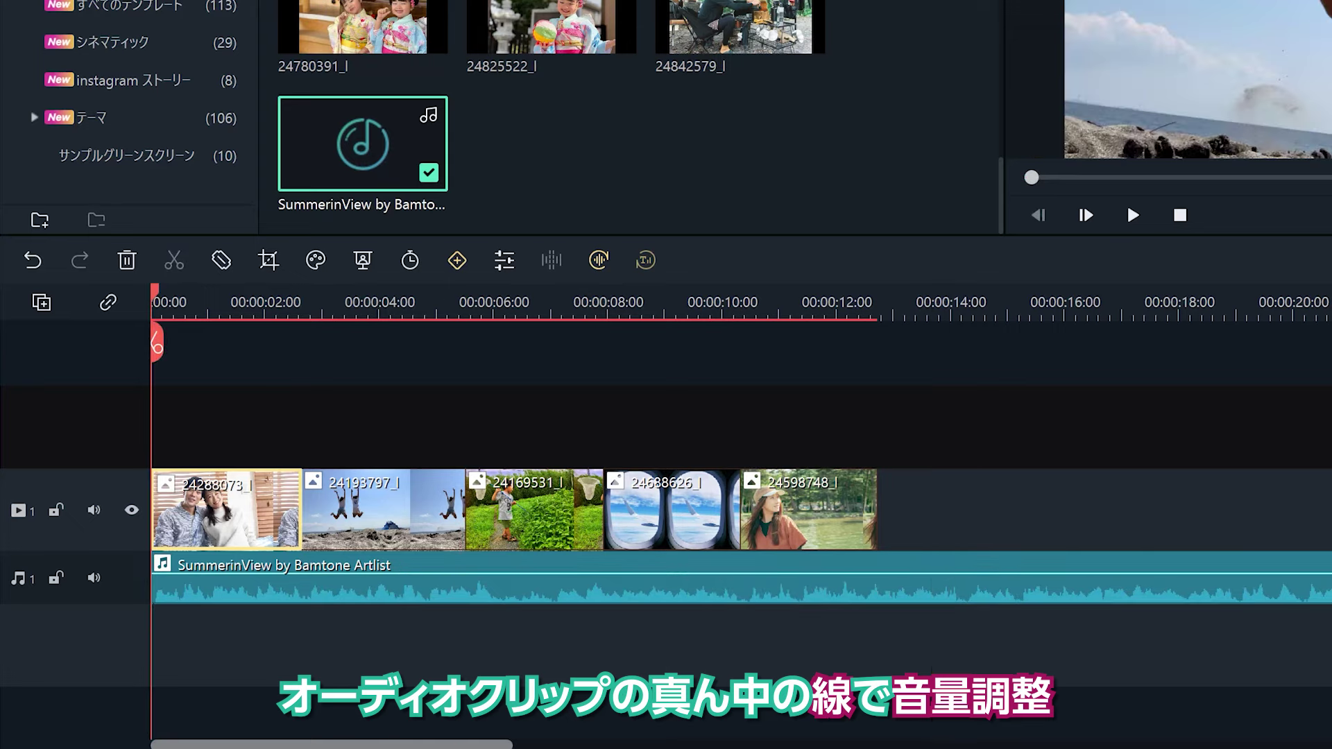
{"action": "key", "text": "space"}
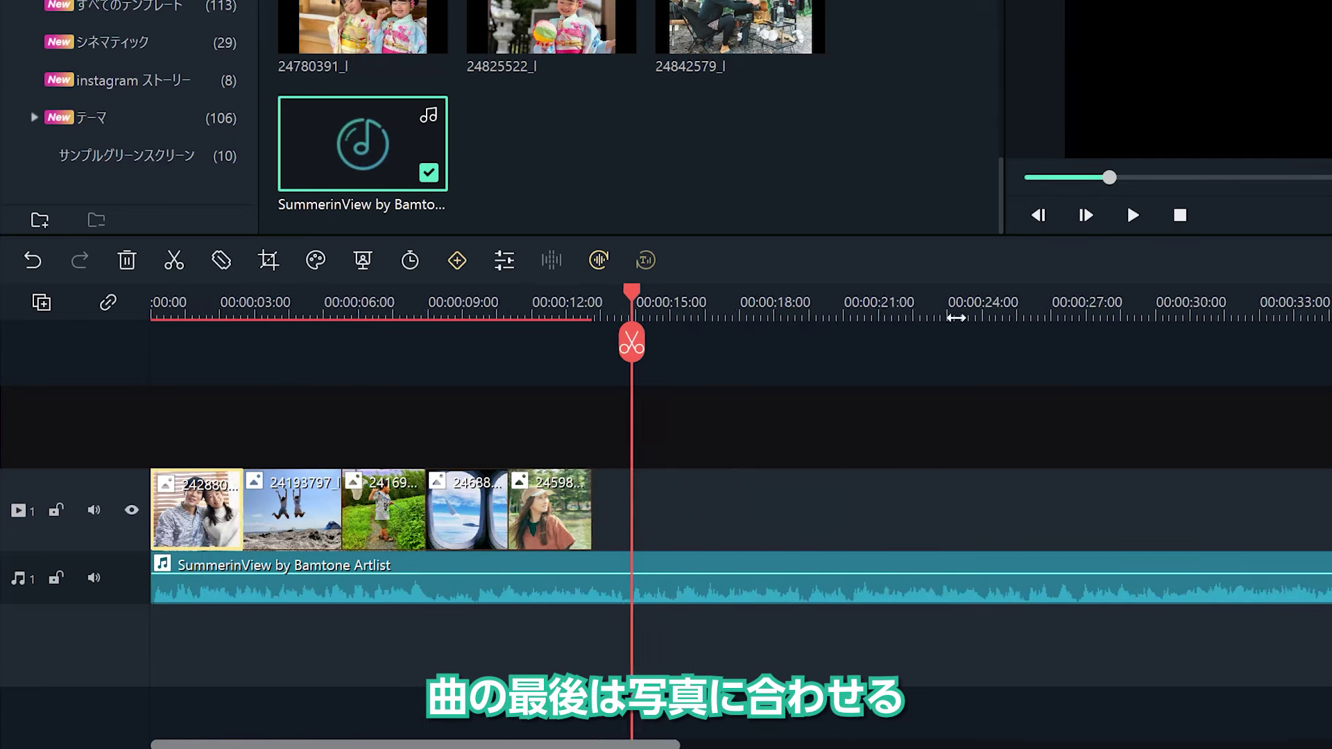
Trim the end of the music clip to 00:00:12:18 so it matches the end of the last photo.
{"action": "scroll", "coordinate": [771, 345], "scroll_direction": "down", "scroll_amount": 2}
{"action": "scroll", "coordinate": [770, 345], "scroll_direction": "down", "scroll_amount": 2}
{"action": "left_click_drag", "start_coordinate": [1265, 598], "coordinate": [310, 598]}
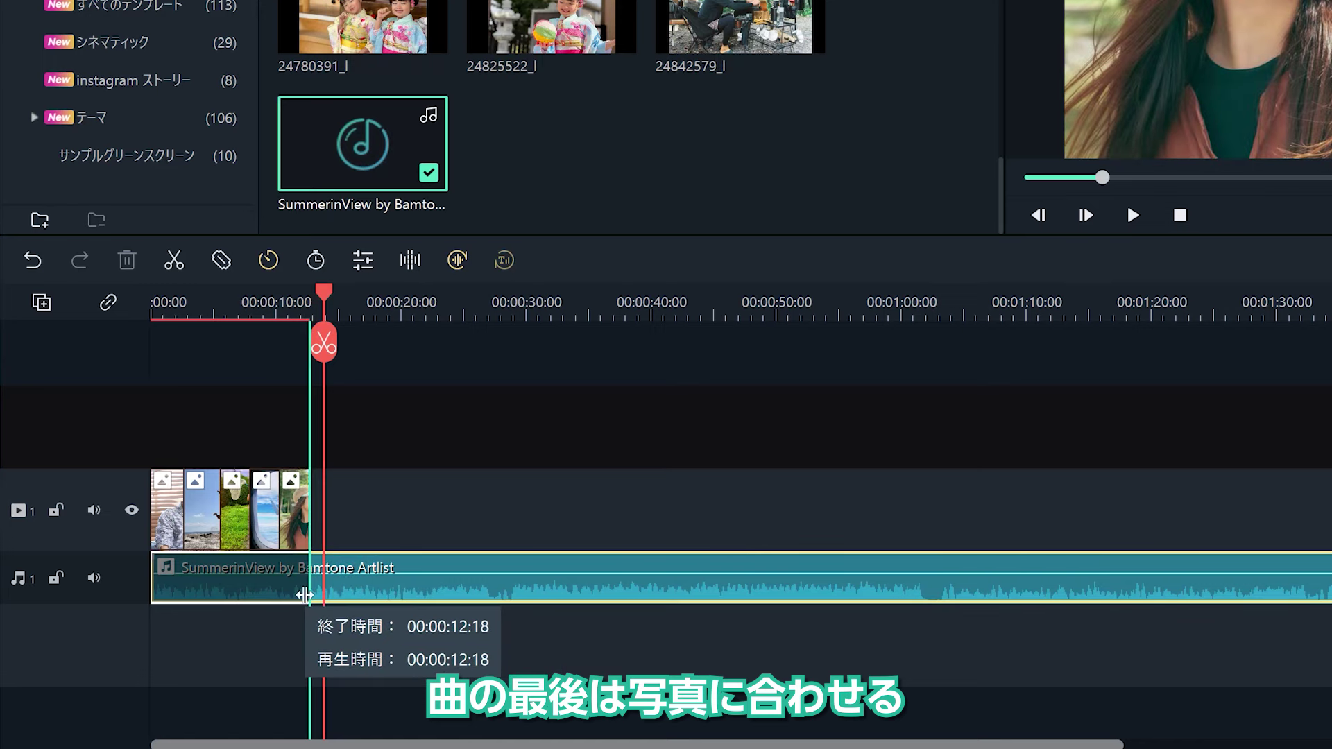
{"action": "scroll", "coordinate": [319, 589], "scroll_direction": "up", "scroll_amount": 5}
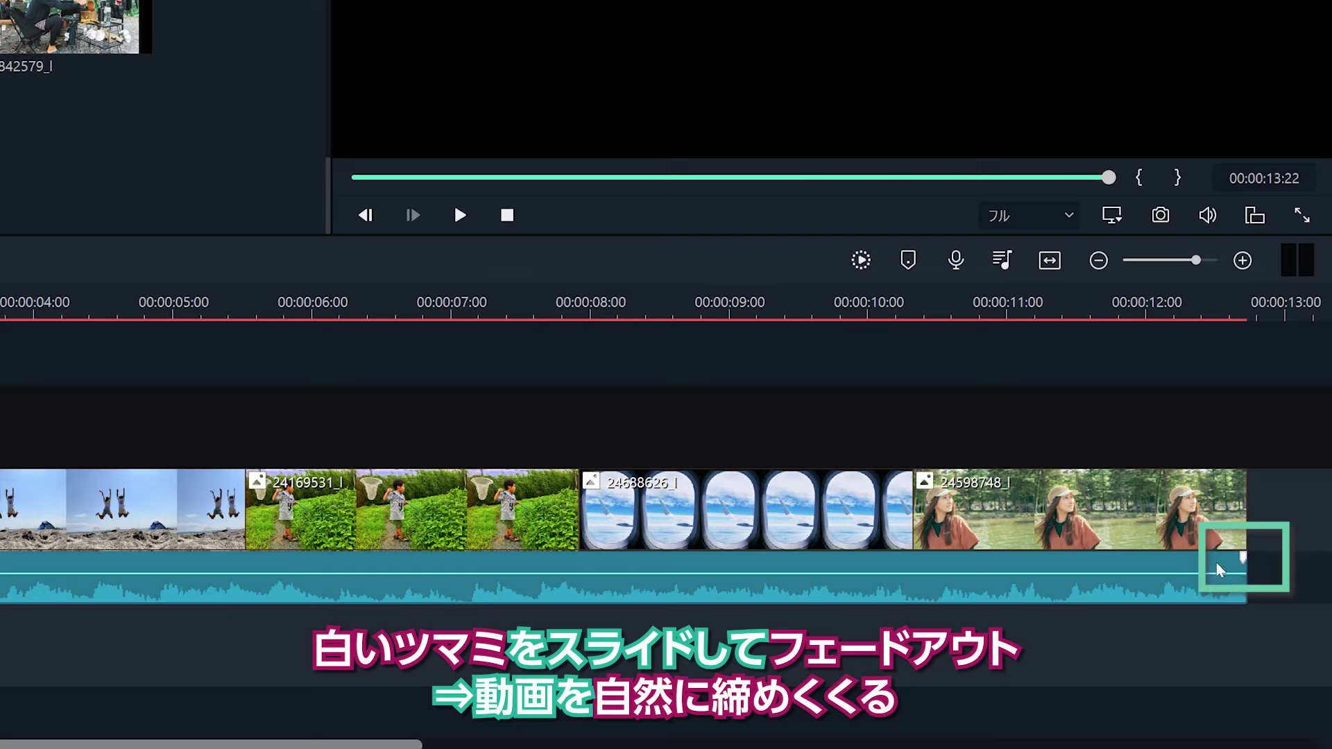
Add a fade-out of about 2 seconds to the end of the music clip and play the ending.
{"action": "left_click_drag", "start_coordinate": [1242, 555], "coordinate": [967, 576]}
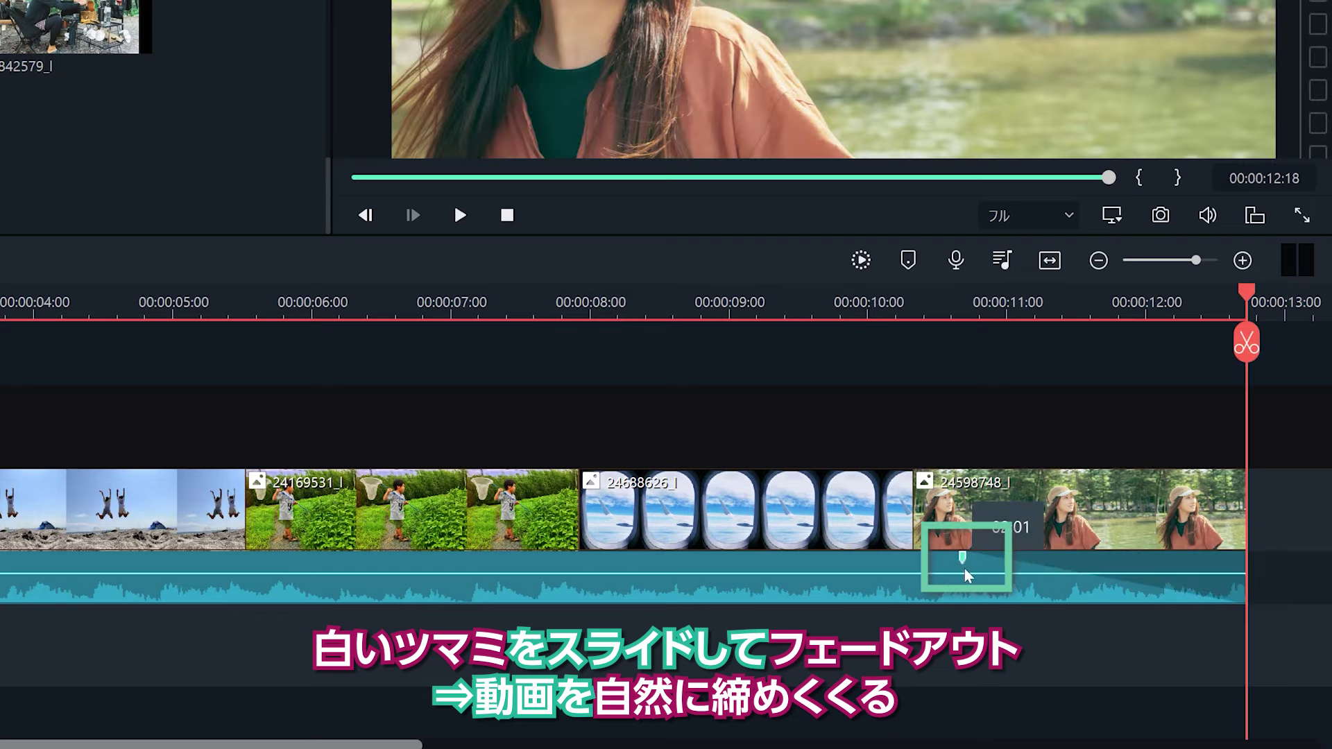
{"action": "left_click", "coordinate": [646, 291]}
{"action": "key", "text": "space"}
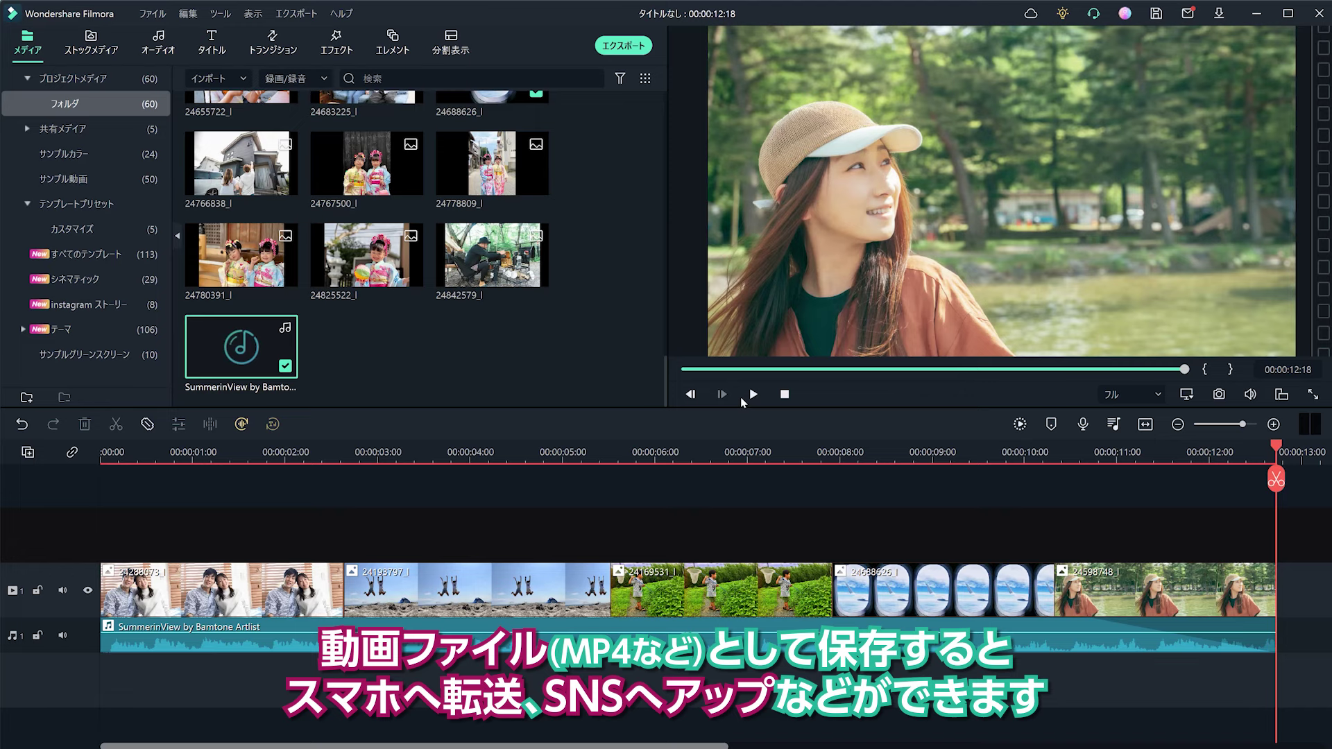
Export the slideshow as a local MP4 file named スライドショー using the default preset.
{"action": "left_click", "coordinate": [603, 48]}
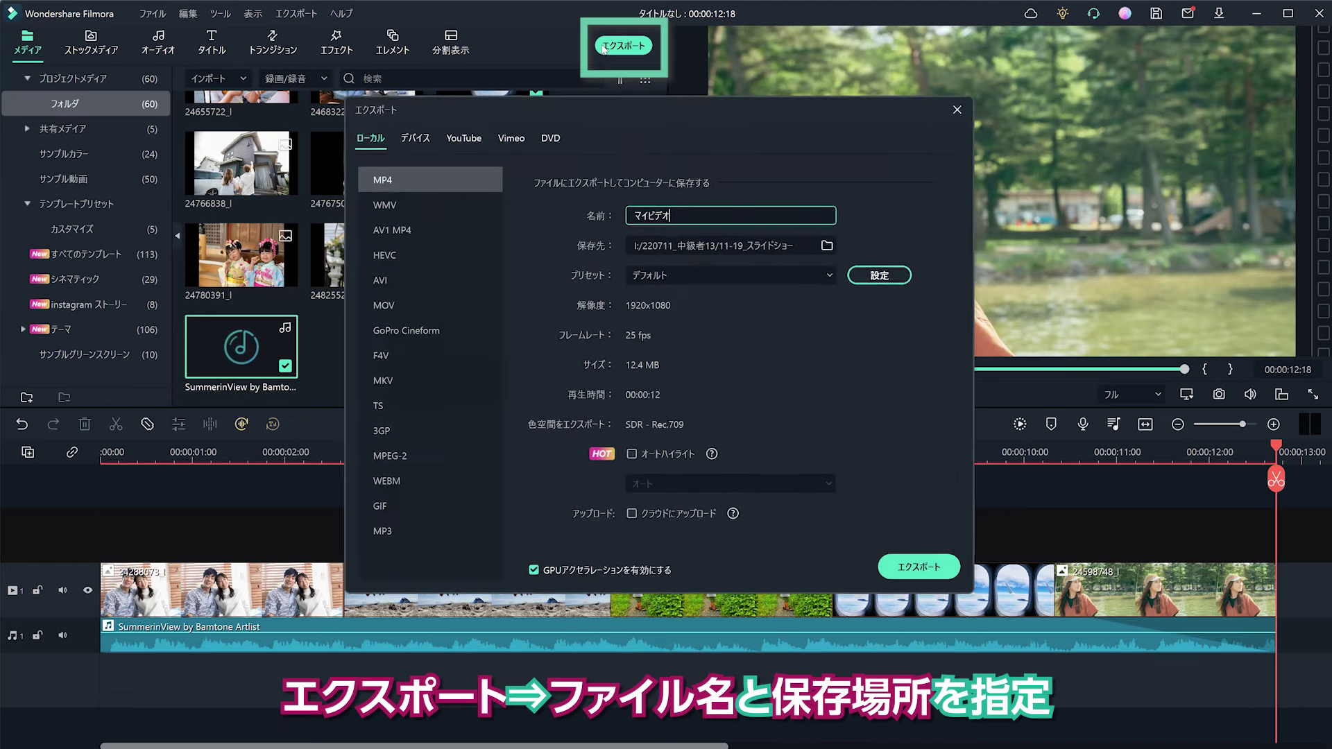
{"action": "type", "text": "suraidosy"}
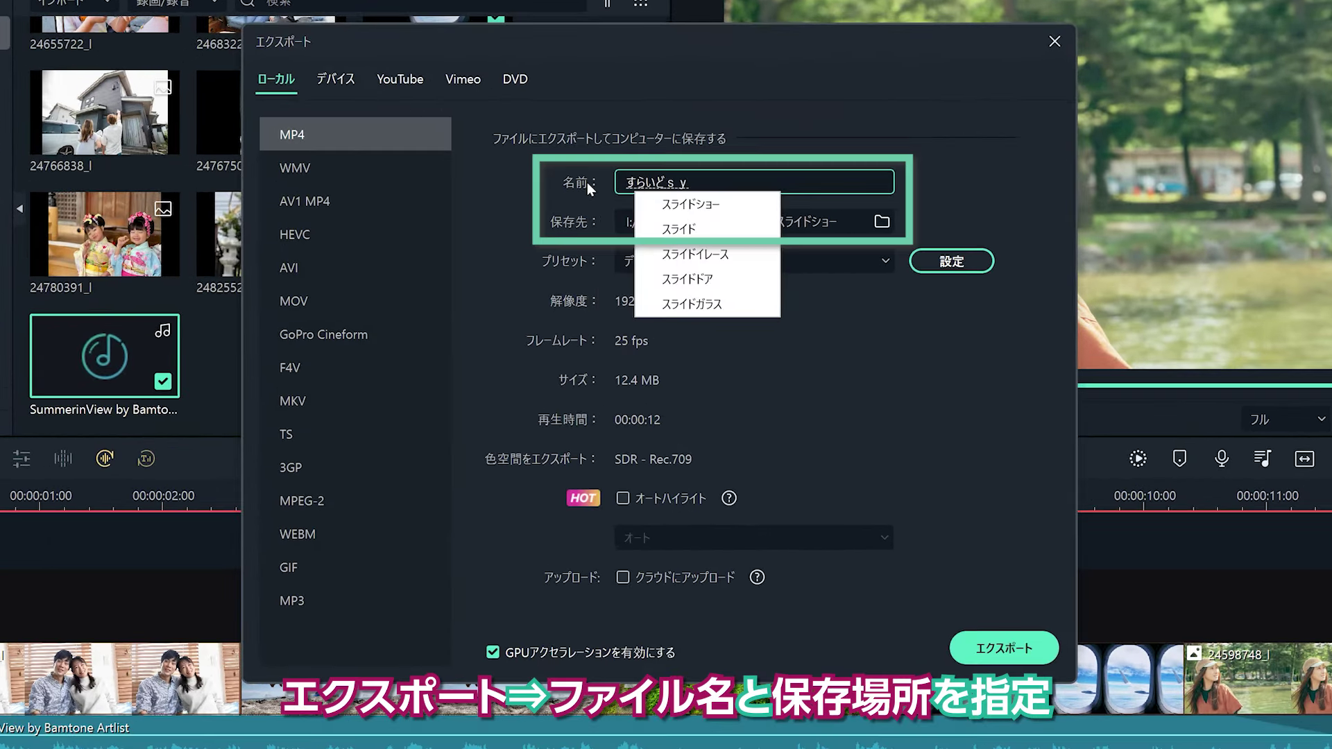
{"action": "key", "text": "Down"}
{"action": "key", "text": "Return"}
{"action": "key", "text": "Tab"}
{"action": "left_click", "coordinate": [689, 182]}
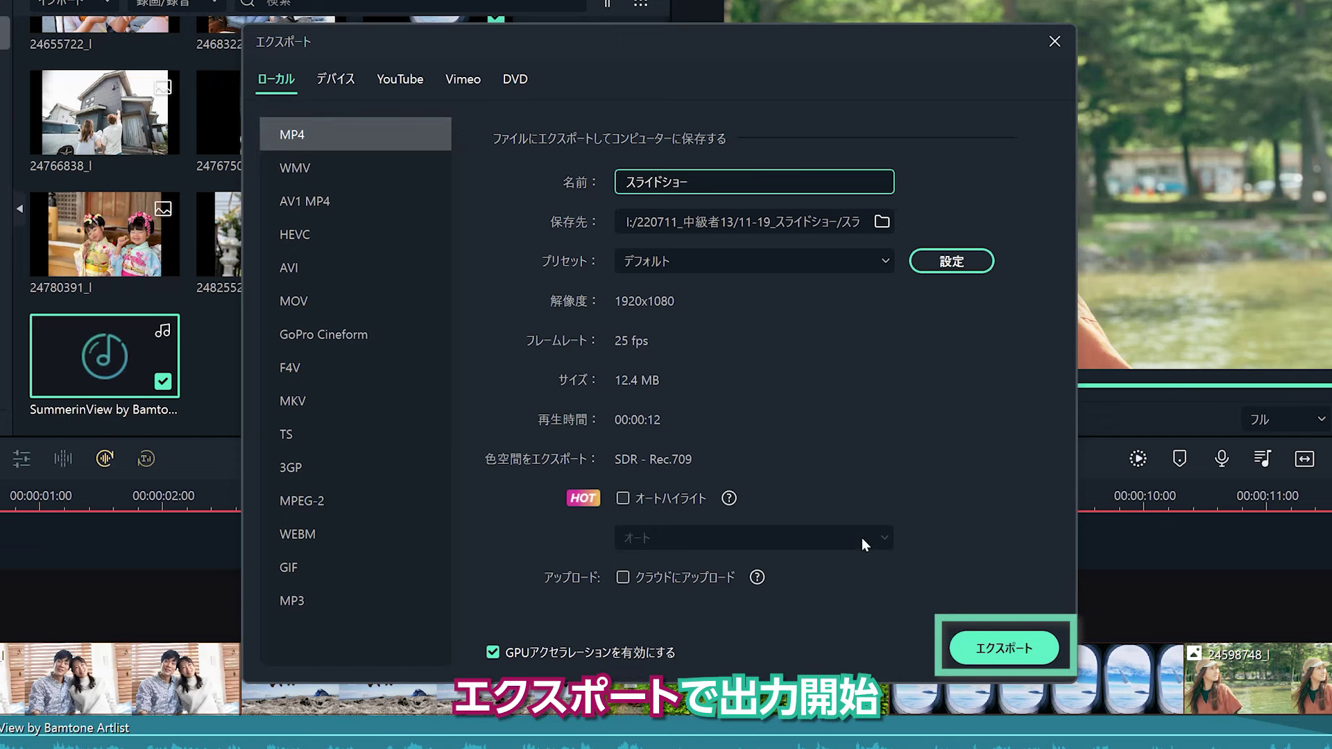
{"action": "left_click", "coordinate": [1007, 640]}
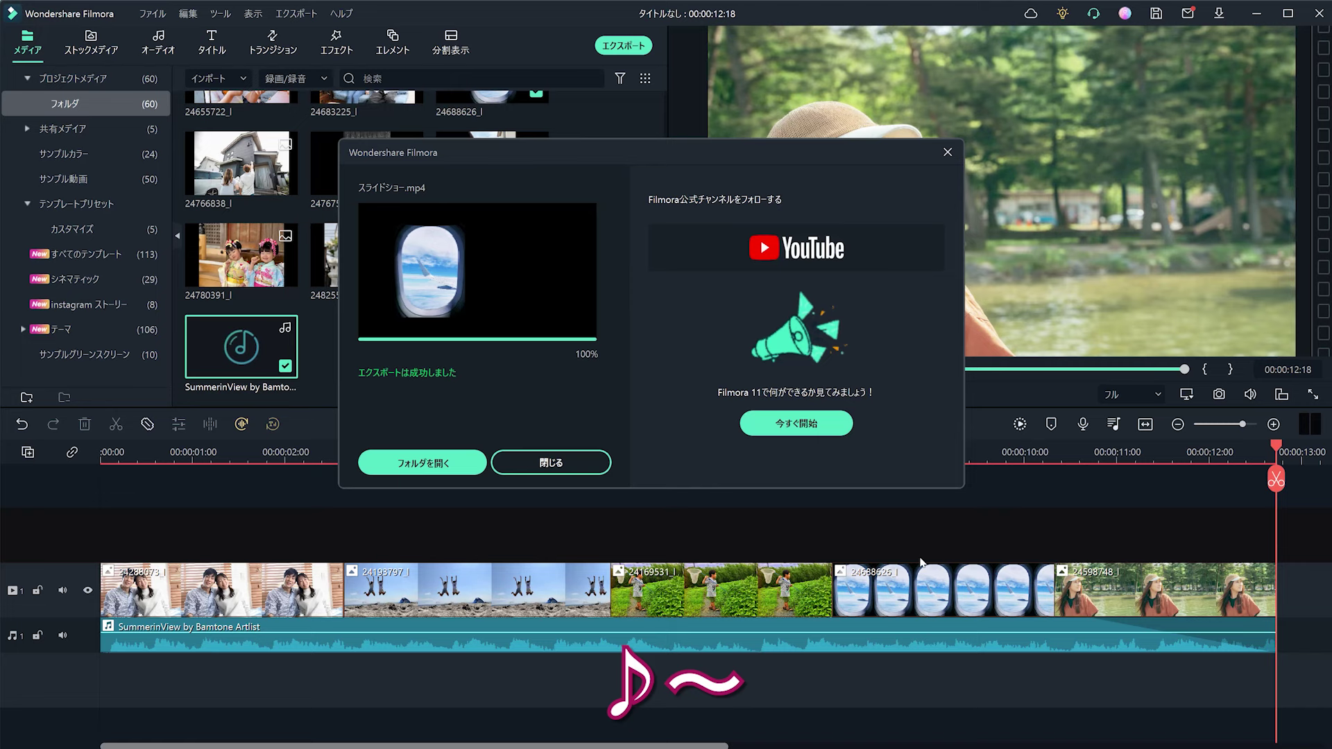
Open the export folder and play the exported スライドショー video in the media player.
{"action": "left_click", "coordinate": [459, 462]}
{"action": "double_click", "coordinate": [645, 128]}
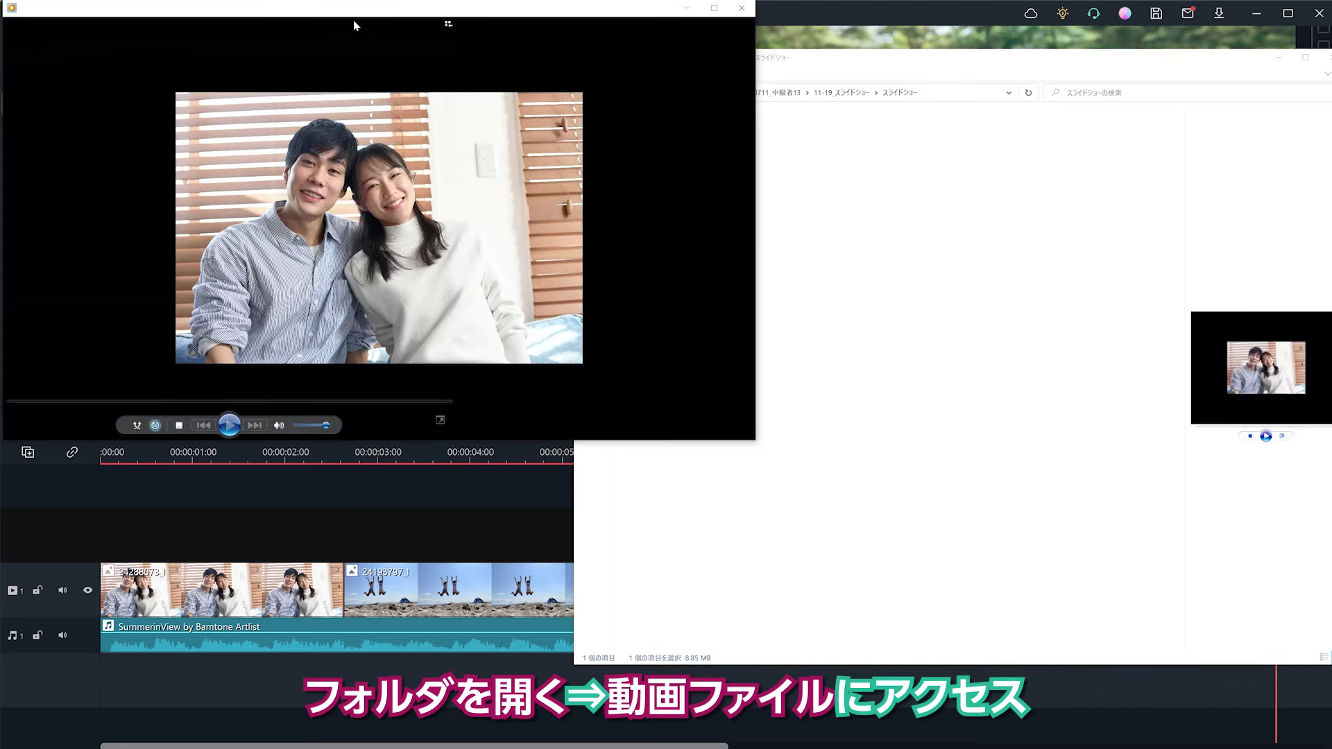
{"action": "left_click_drag", "start_coordinate": [356, 13], "coordinate": [489, 93]}
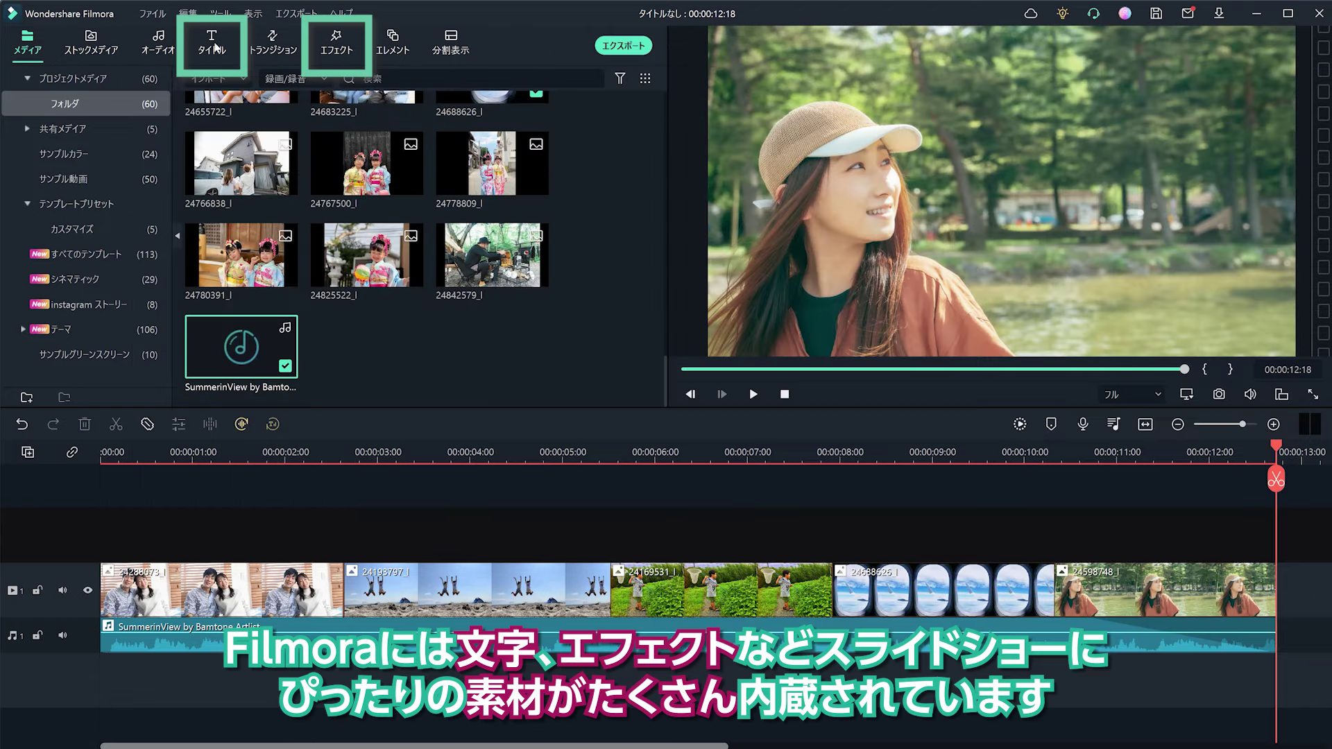
Browse the title and effect libraries, including the フィルター subcategories ぶれ, フェイクフィルム and ナイトライフ.
{"action": "left_click", "coordinate": [211, 44]}
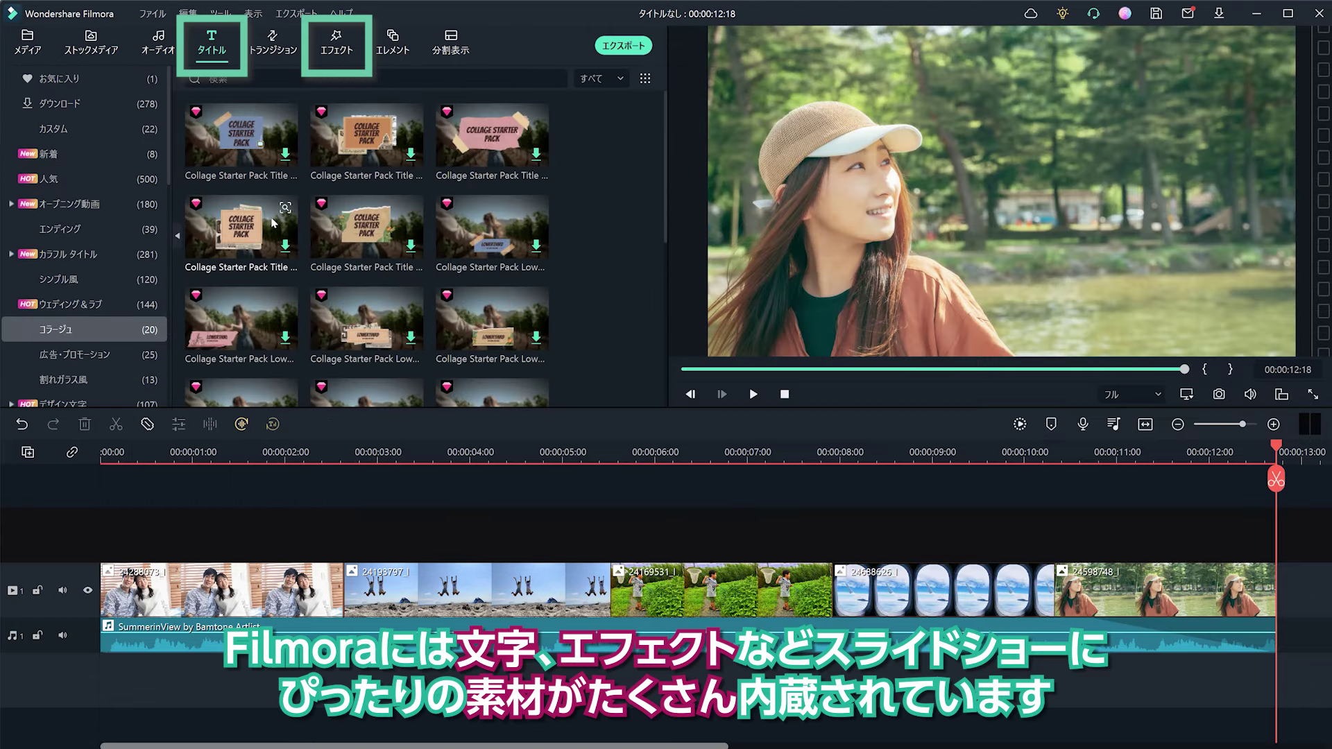
{"action": "left_click", "coordinate": [337, 43]}
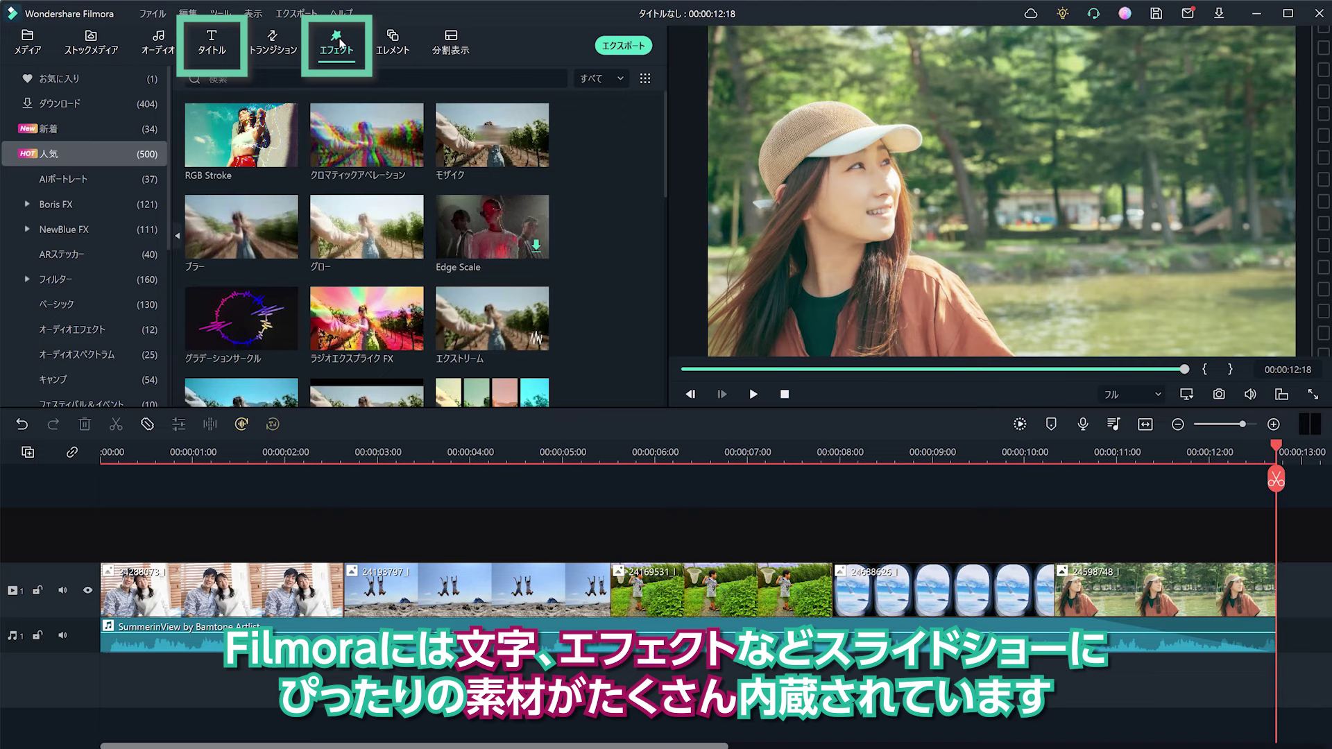
{"action": "left_click", "coordinate": [77, 278]}
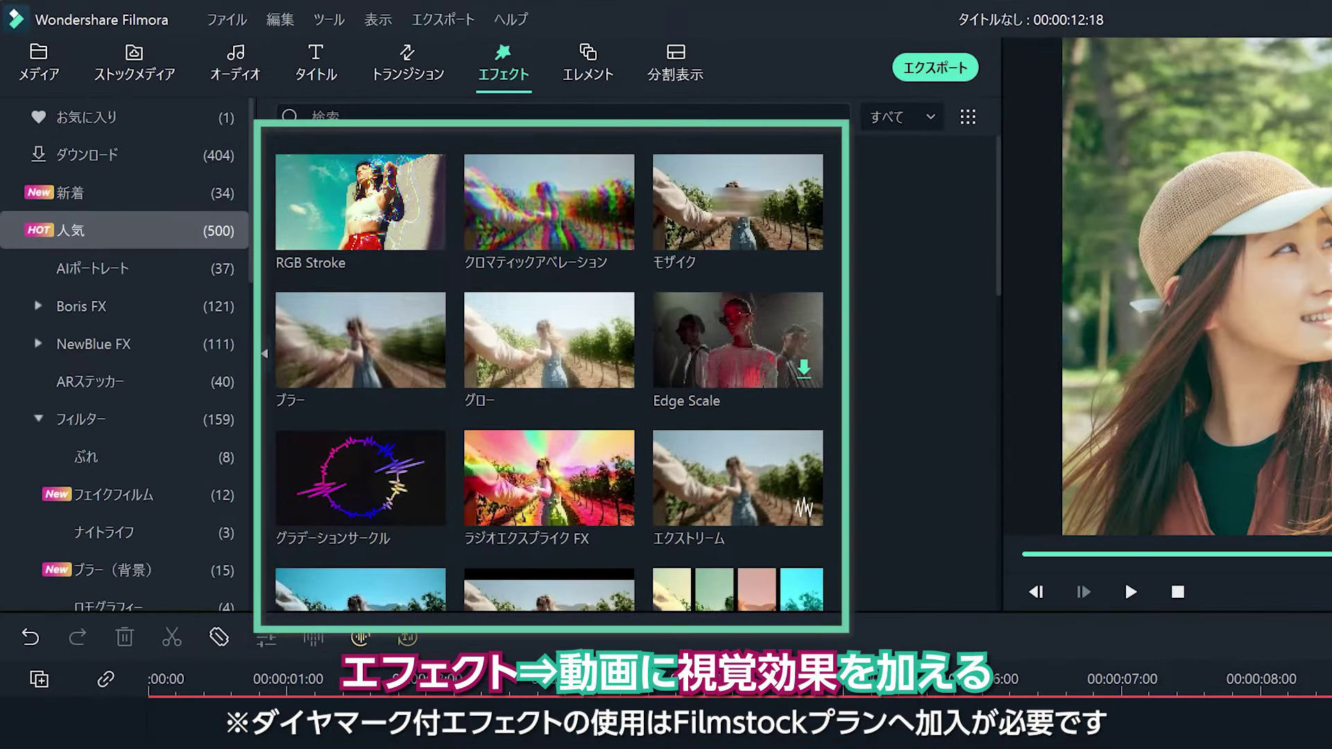
{"action": "scroll", "coordinate": [992, 270], "scroll_direction": "down", "scroll_amount": 2}
{"action": "scroll", "coordinate": [992, 269], "scroll_direction": "down", "scroll_amount": 5}
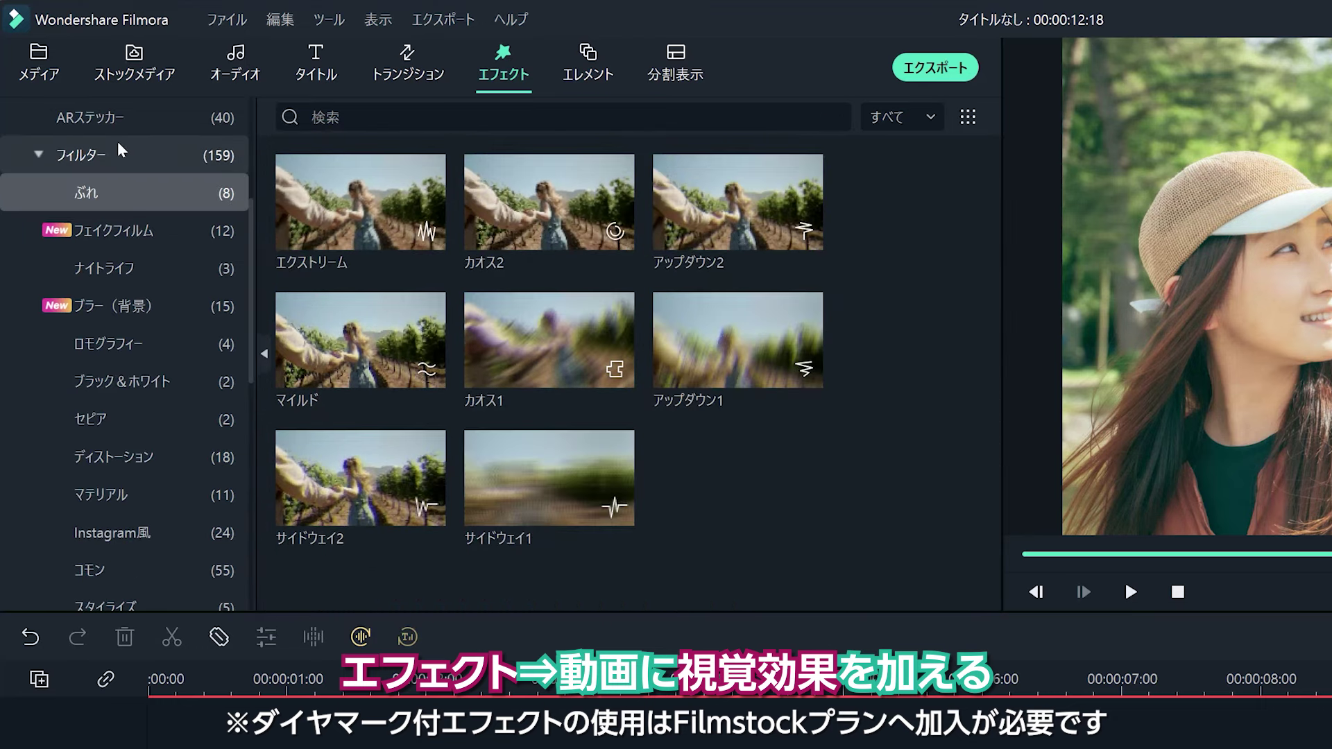
{"action": "left_click", "coordinate": [152, 242]}
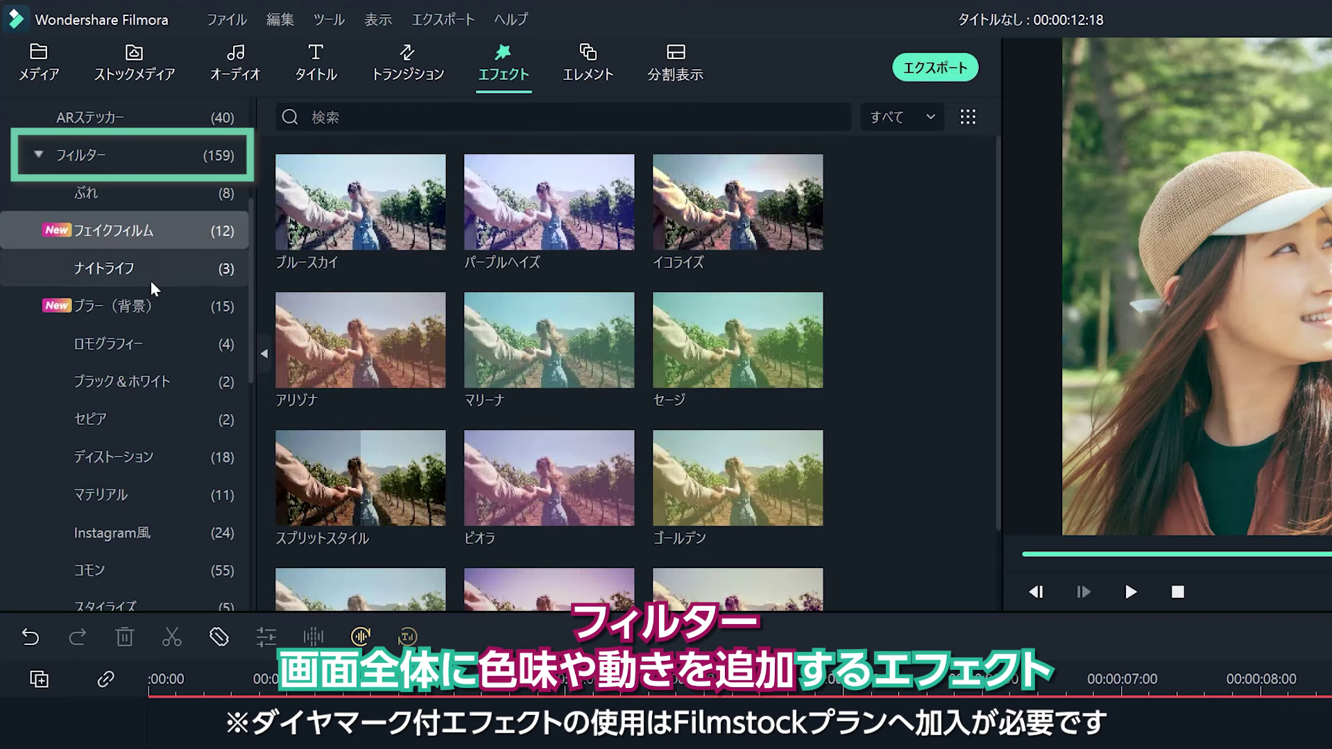
{"action": "left_click", "coordinate": [151, 280]}
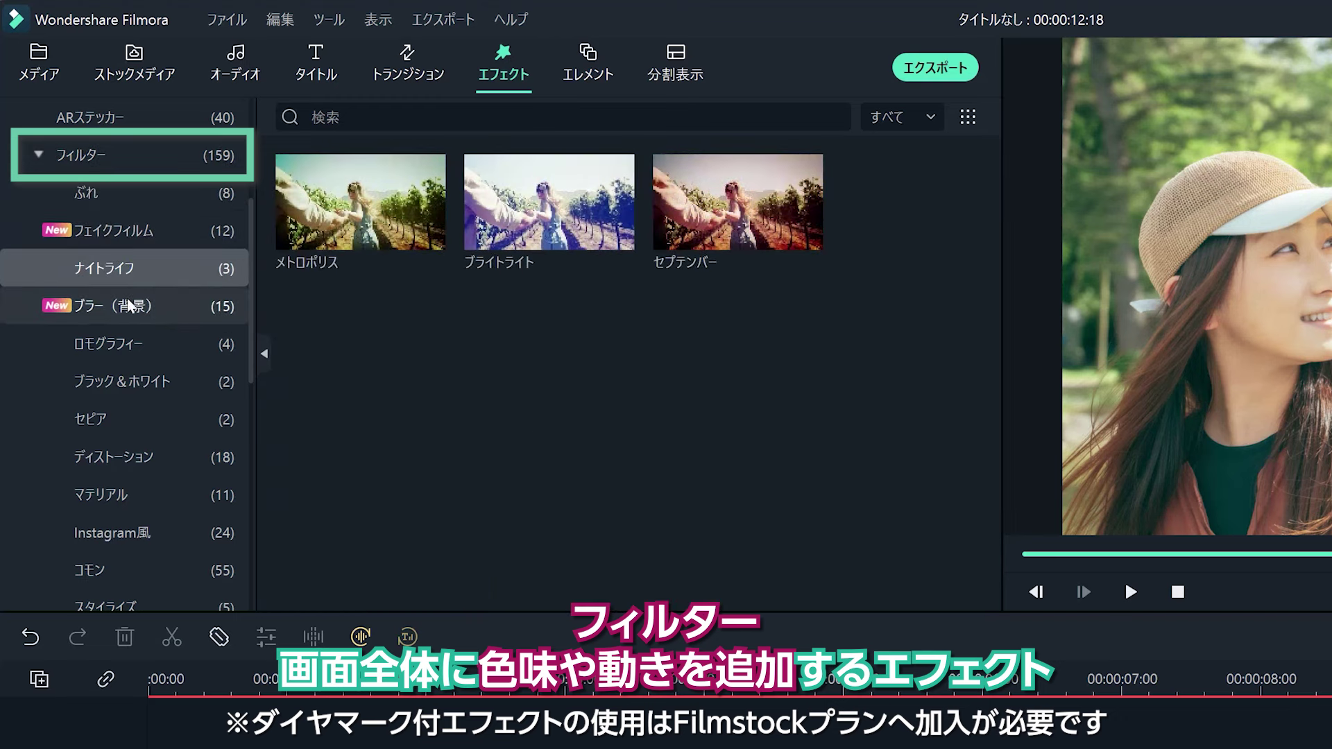
Add the ブルースカイ filter from フェイクフィルム to track 2 and stretch it over the whole slideshow.
{"action": "left_click", "coordinate": [111, 230]}
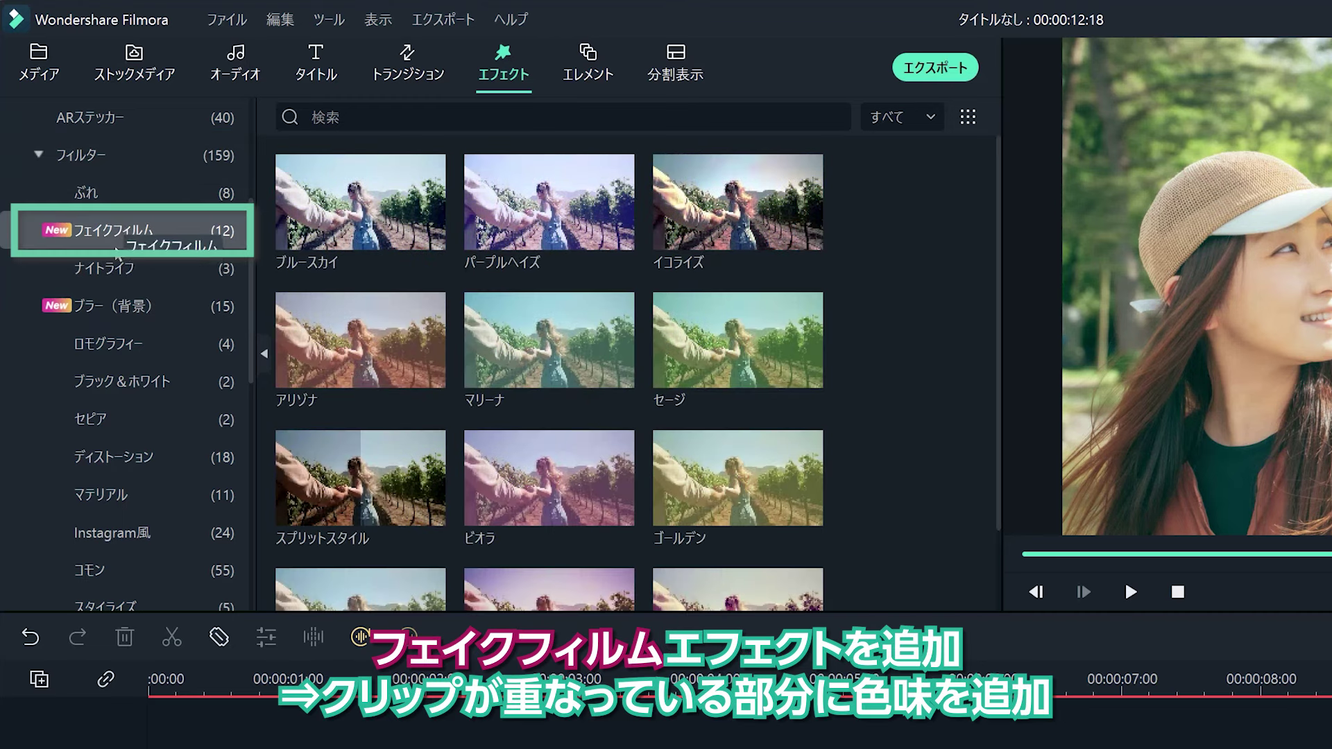
{"action": "left_click_drag", "start_coordinate": [333, 209], "coordinate": [805, 404]}
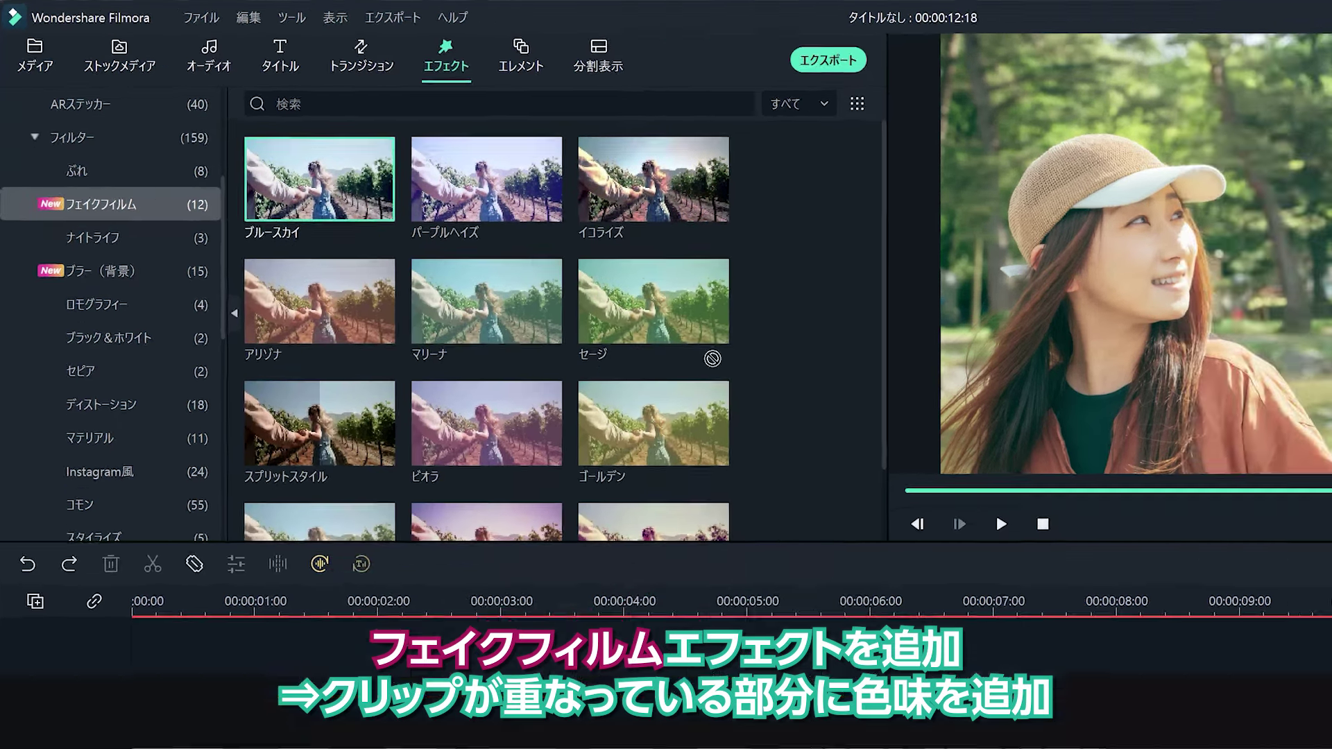
{"action": "left_click_drag", "start_coordinate": [712, 358], "coordinate": [1331, 679]}
{"action": "left_click_drag", "start_coordinate": [1075, 509], "coordinate": [97, 537]}
Play the filtered slideshow and lower the opacity of the ブルースカイ effect clip.
{"action": "left_click", "coordinate": [753, 394]}
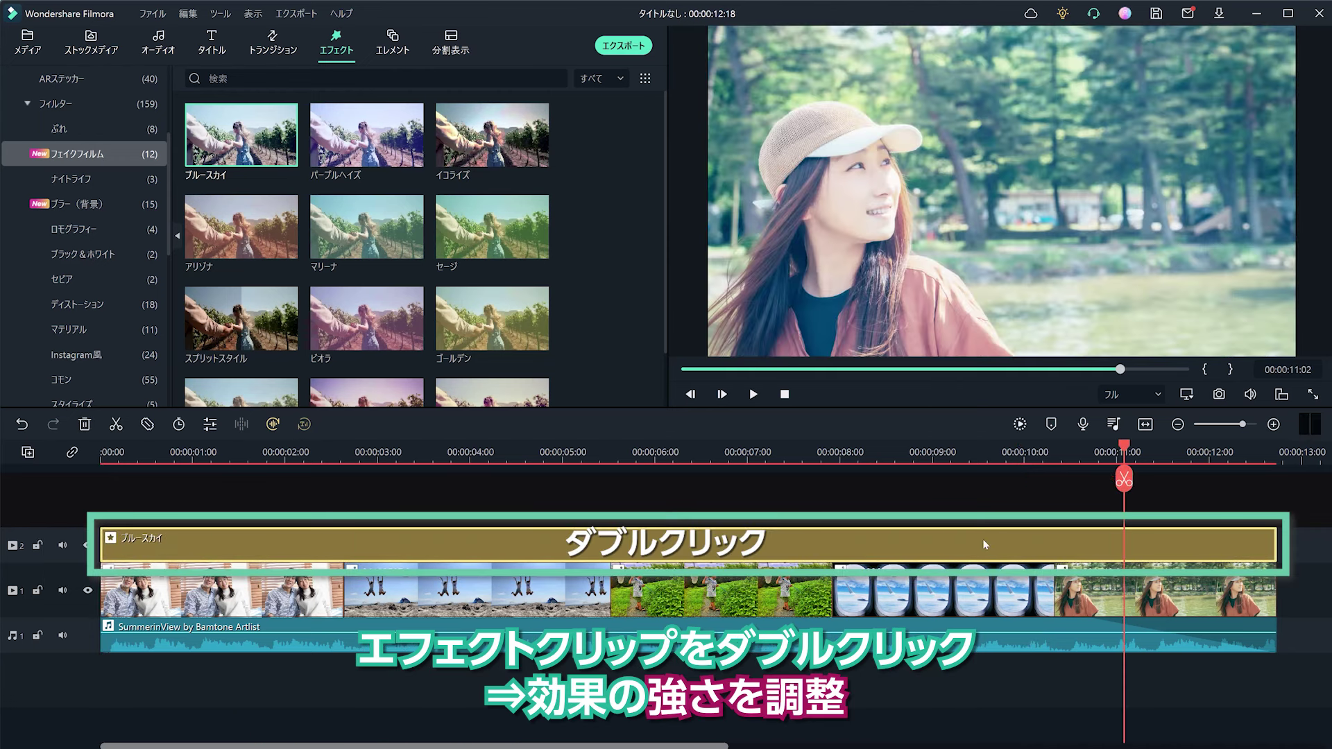
{"action": "double_click", "coordinate": [985, 545]}
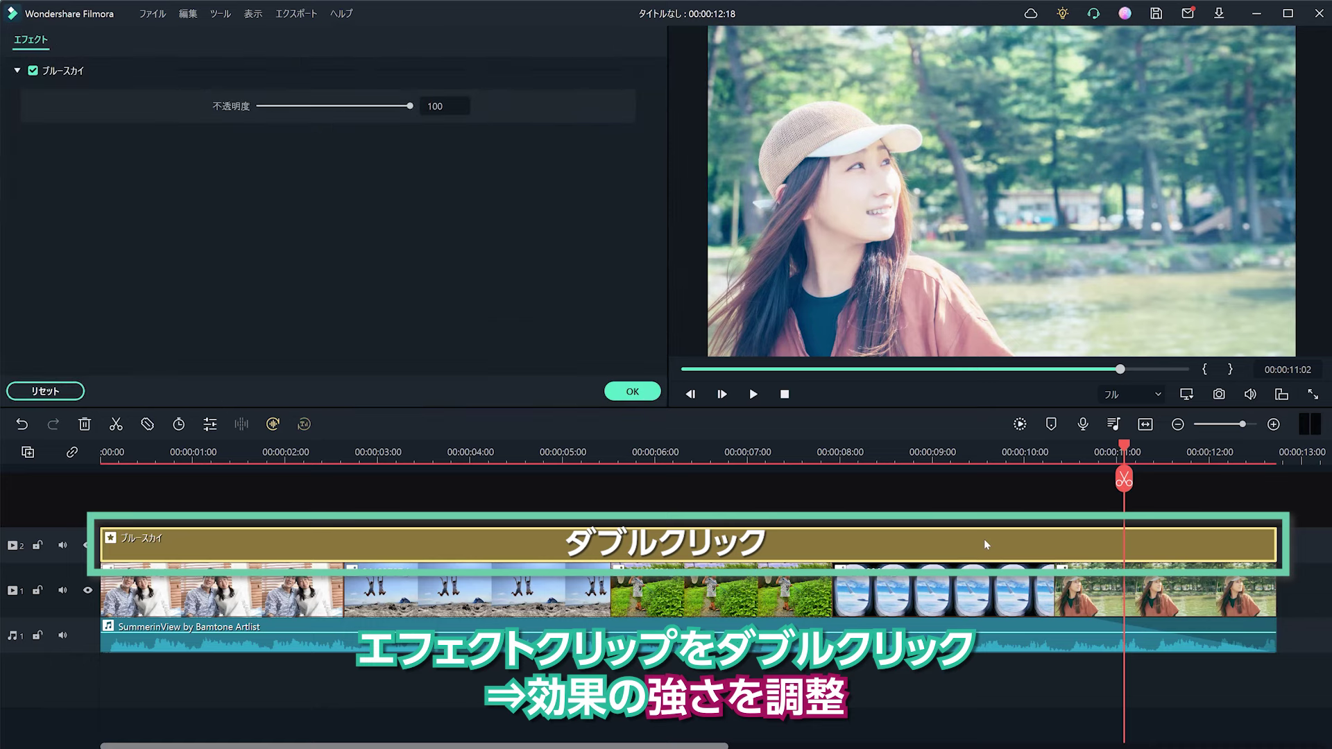
{"action": "left_click_drag", "start_coordinate": [410, 109], "coordinate": [357, 111]}
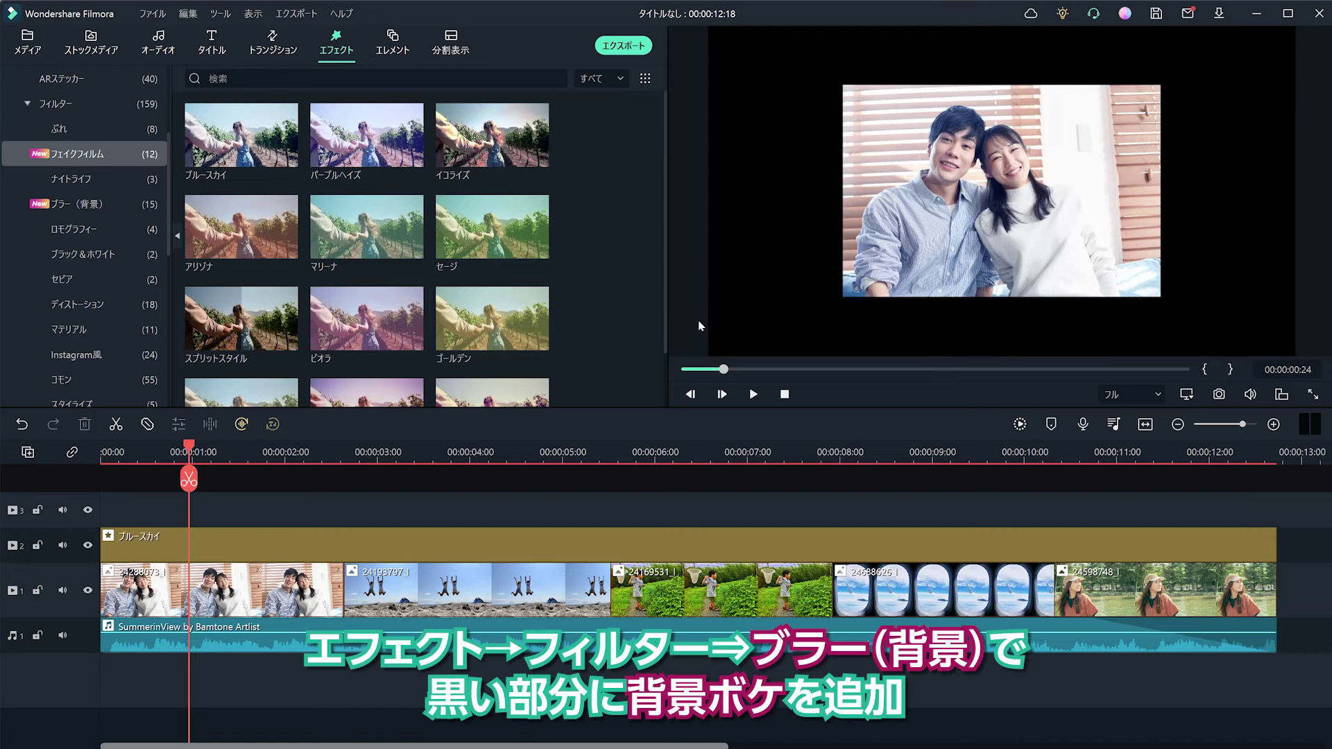
Add the モーションブラー effect from ブラー（背景） to track 3, covering the whole slideshow.
{"action": "left_click", "coordinate": [67, 205]}
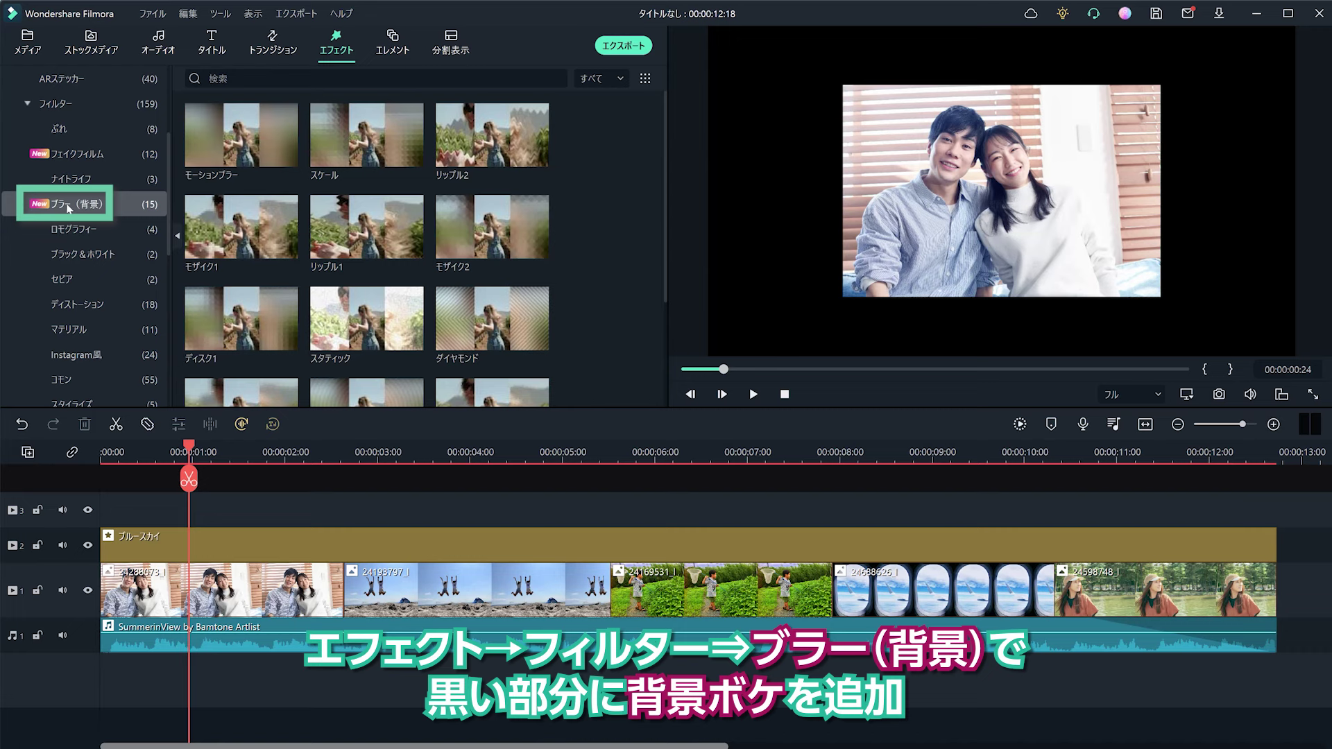
{"action": "left_click_drag", "start_coordinate": [239, 139], "coordinate": [69, 517]}
{"action": "left_click_drag", "start_coordinate": [924, 248], "coordinate": [895, 256]}
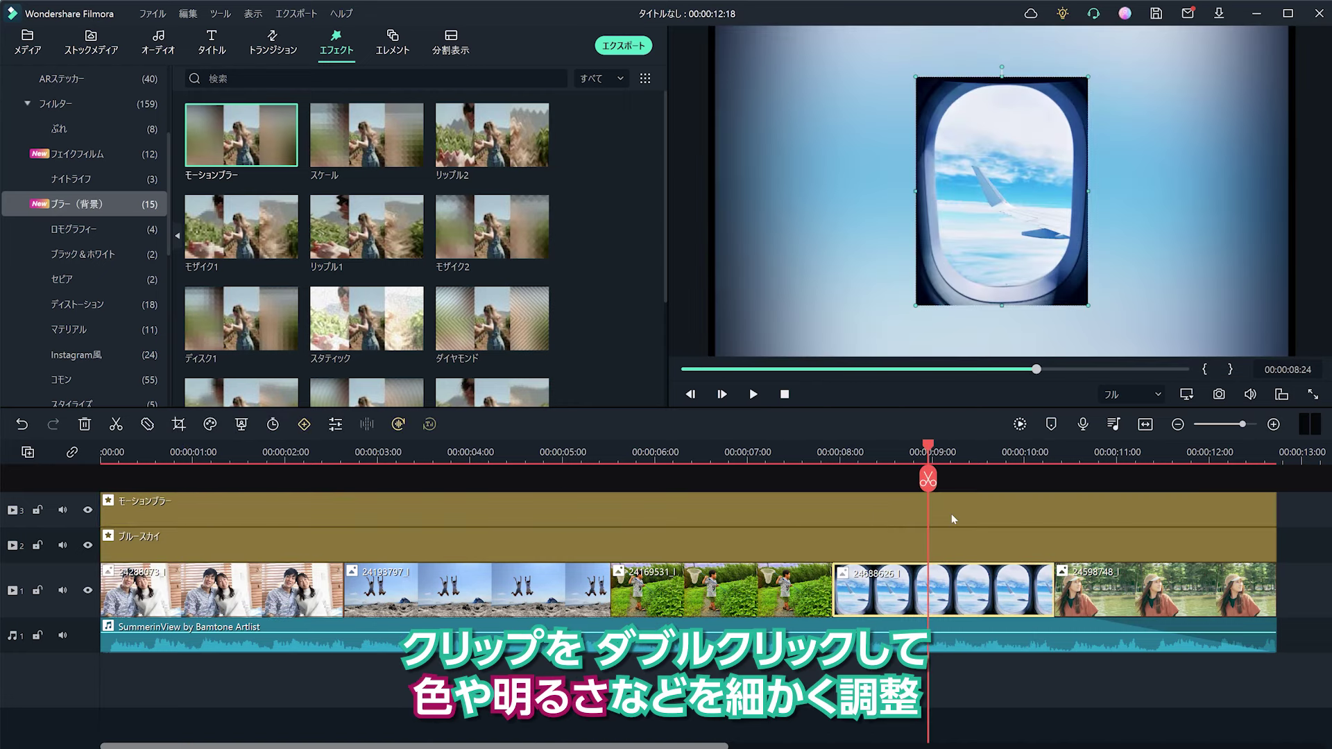
Set the モーションブラー clip's source width to 0.73 and its background color to pale green.
{"action": "double_click", "coordinate": [952, 517]}
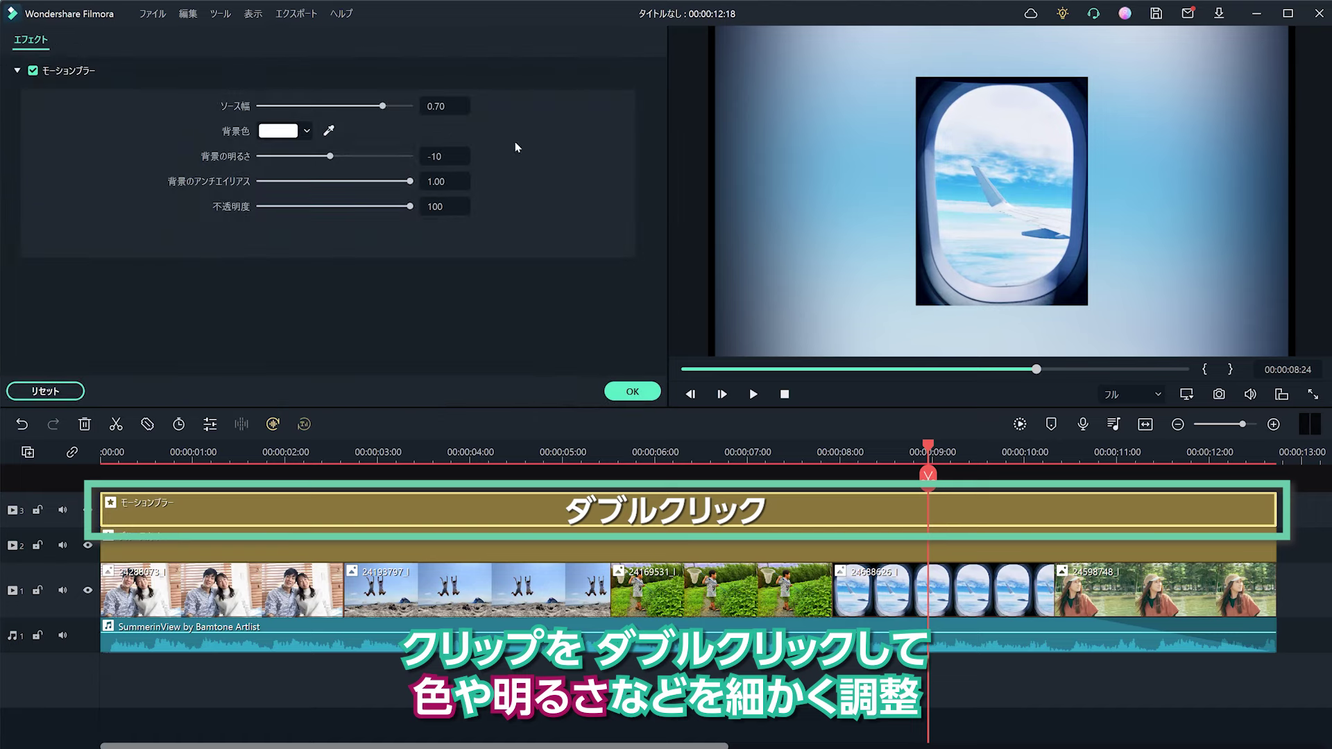
{"action": "left_click_drag", "start_coordinate": [382, 105], "coordinate": [391, 106]}
{"action": "left_click", "coordinate": [305, 131]}
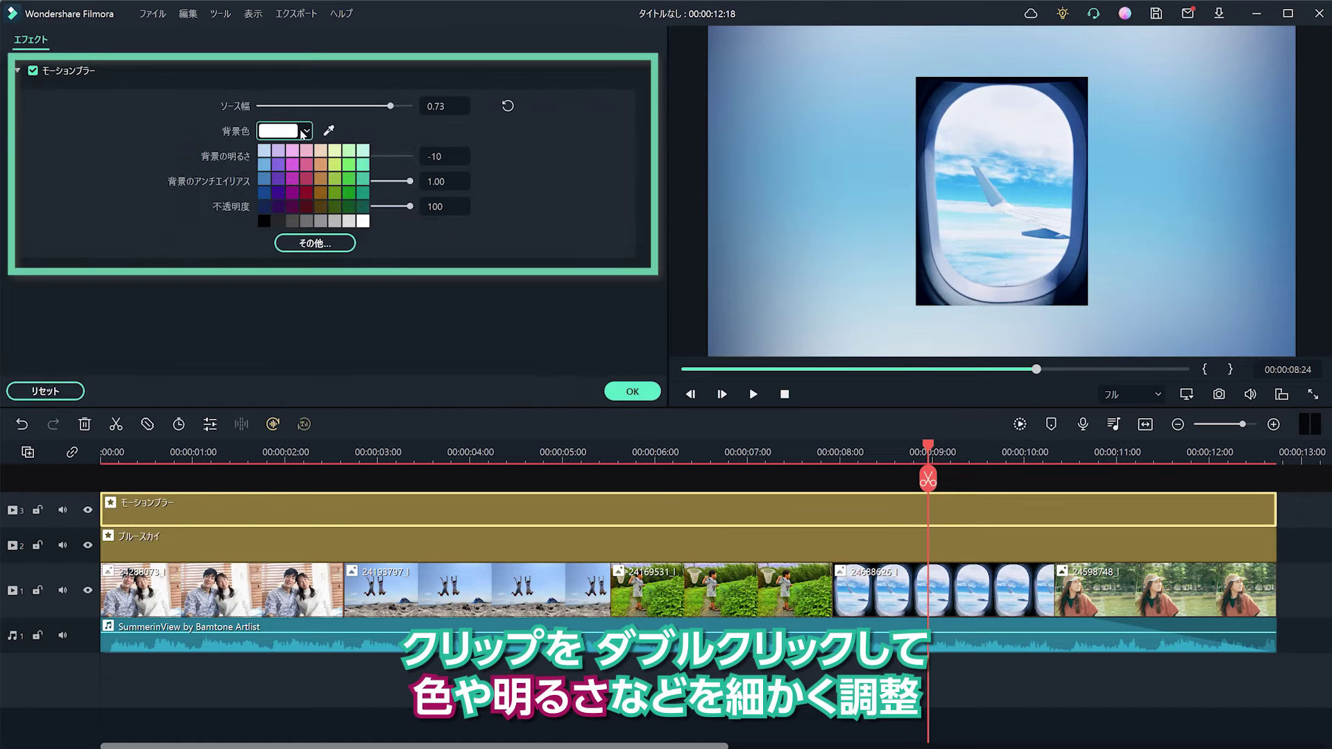
{"action": "left_click", "coordinate": [356, 158]}
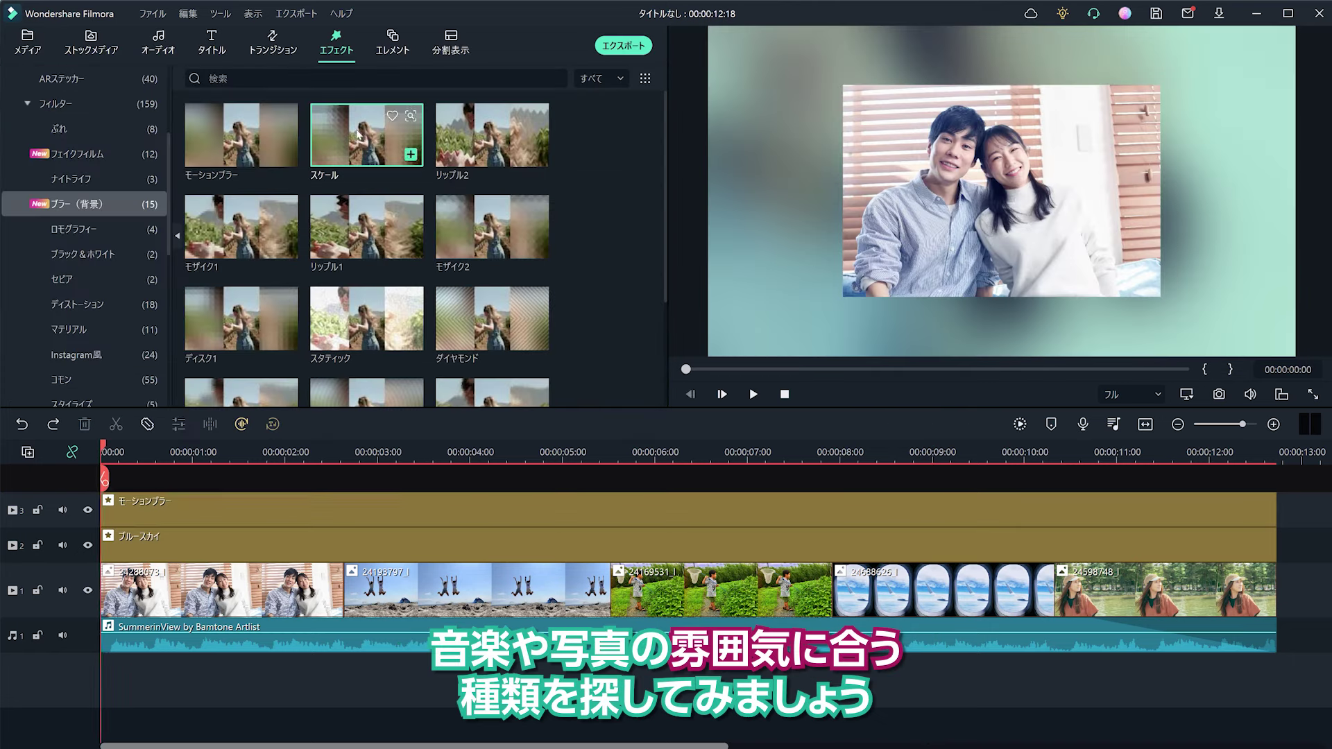
Try other background blurs such as リップル2 and モザイク1 at the start of track 3.
{"action": "left_click_drag", "start_coordinate": [76, 515], "coordinate": [76, 515]}
{"action": "left_click", "coordinate": [535, 154]}
{"action": "left_click_drag", "start_coordinate": [154, 477], "coordinate": [92, 513]}
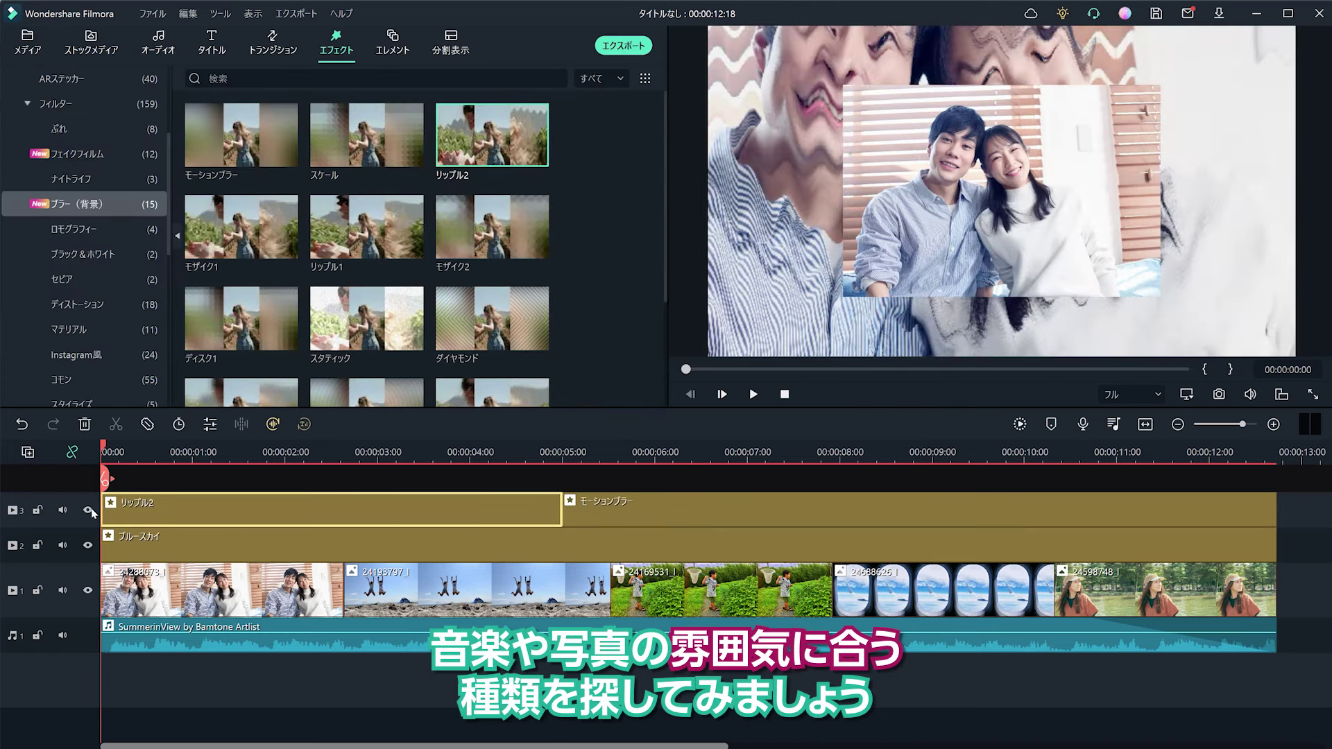
{"action": "left_click_drag", "start_coordinate": [285, 243], "coordinate": [89, 514]}
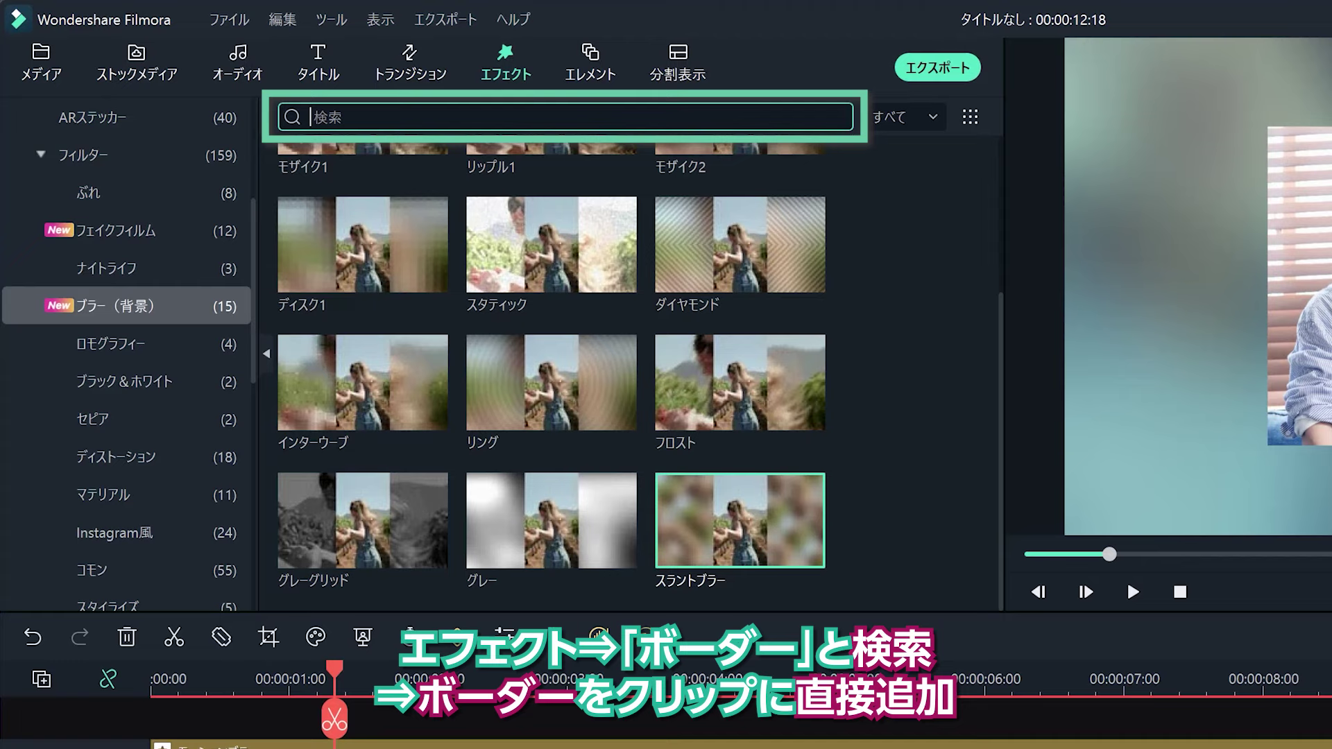
Search the effects for ボーダー and apply the ボーダー effect directly to the first photo clip.
{"action": "type", "text": "ボーダー"}
{"action": "key", "text": "Return"}
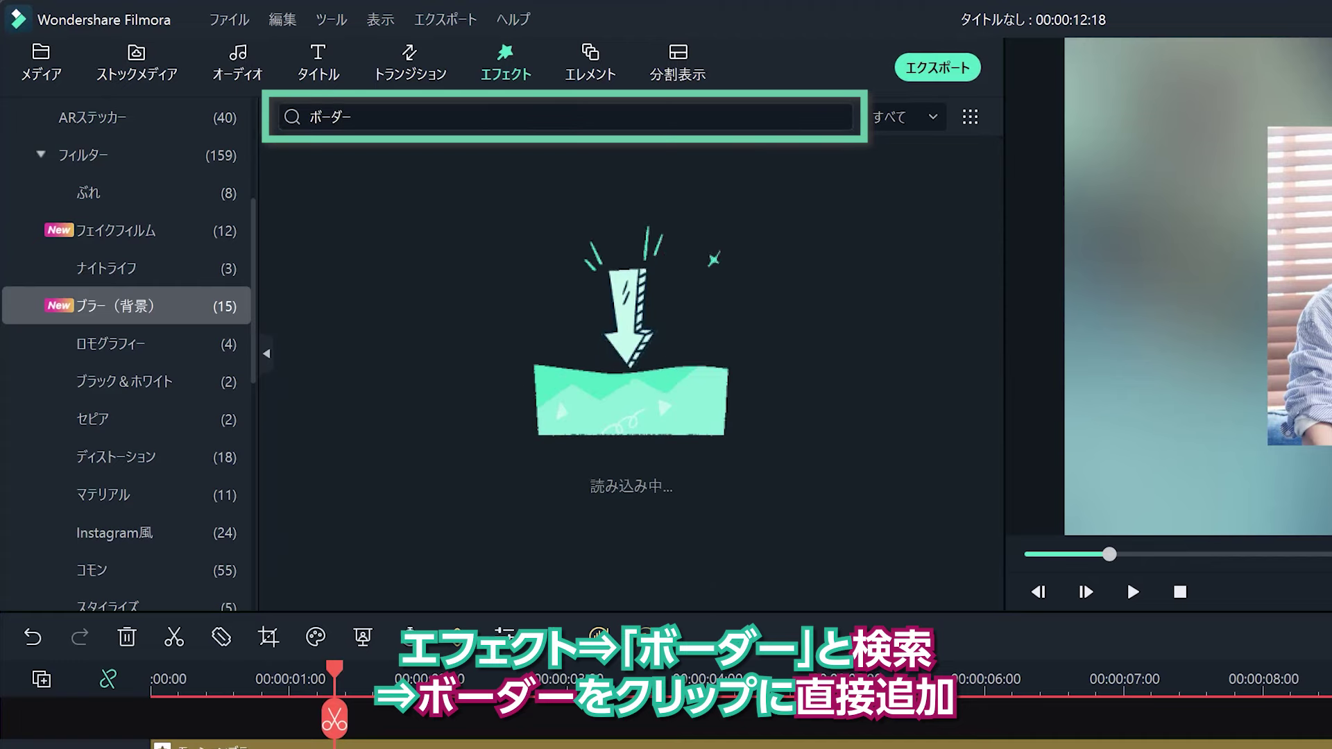
{"action": "left_click_drag", "start_coordinate": [387, 210], "coordinate": [271, 486]}
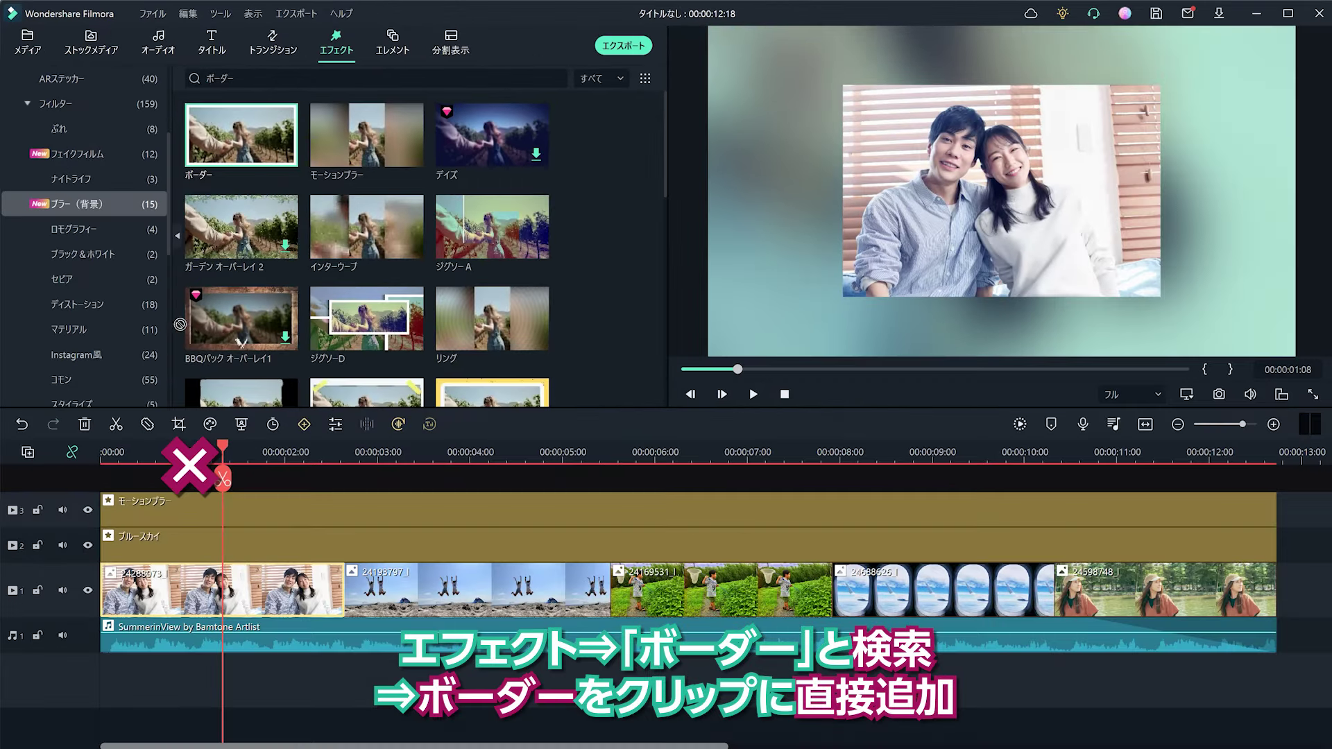
{"action": "left_click_drag", "start_coordinate": [180, 324], "coordinate": [154, 605]}
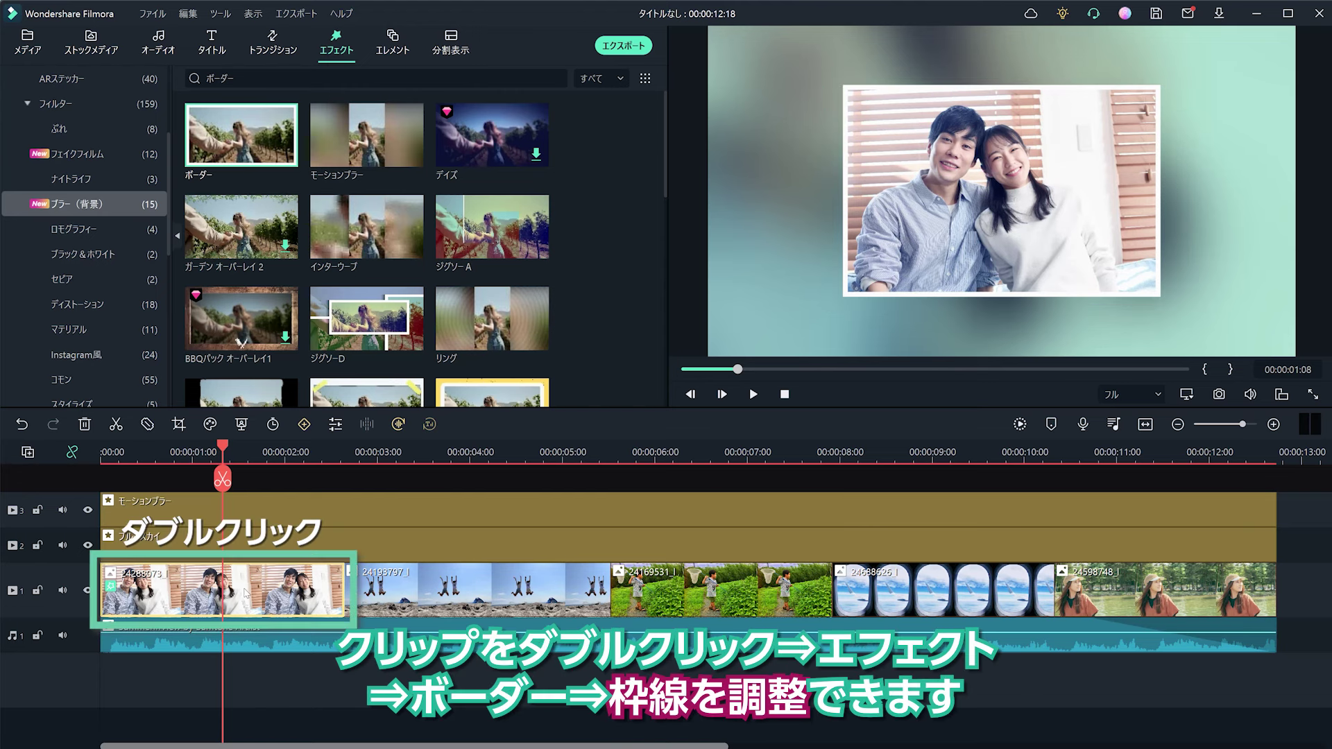
Open the first photo's effect settings and increase the size of its ボーダー frame.
{"action": "double_click", "coordinate": [244, 593]}
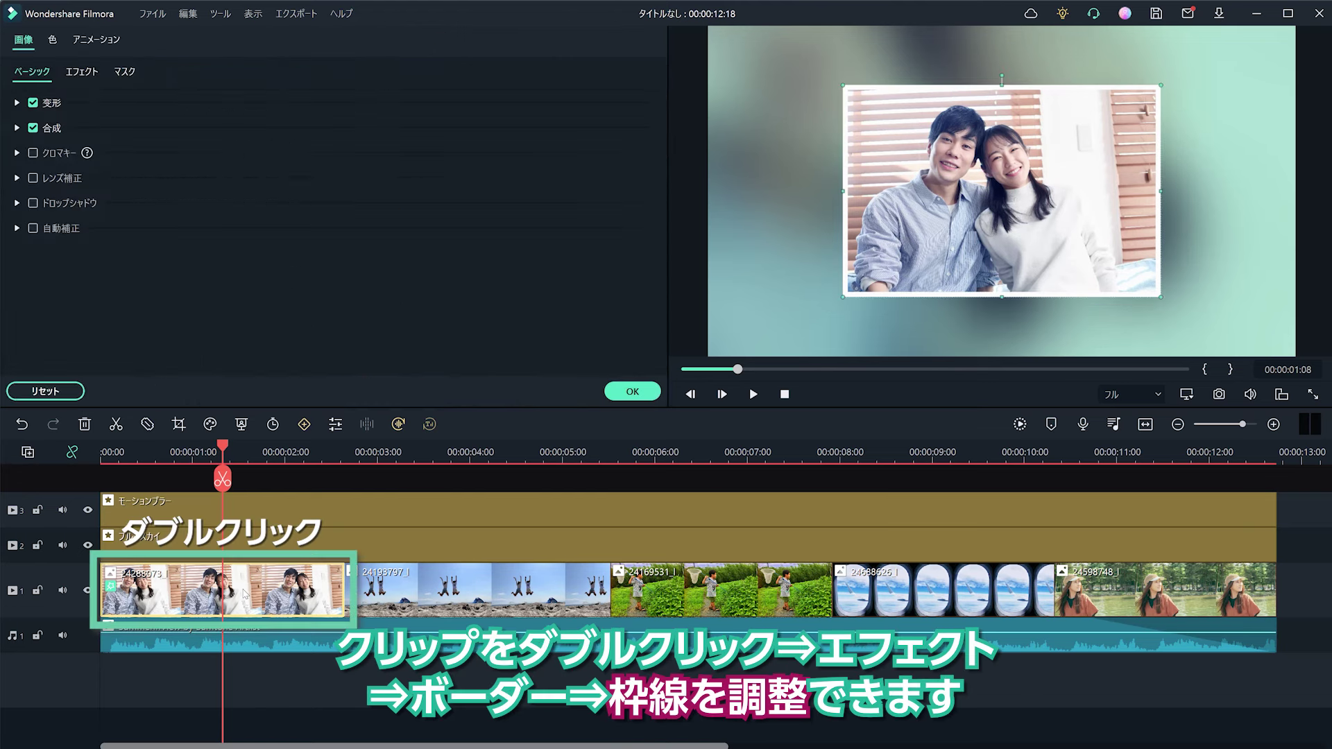
{"action": "left_click", "coordinate": [84, 72]}
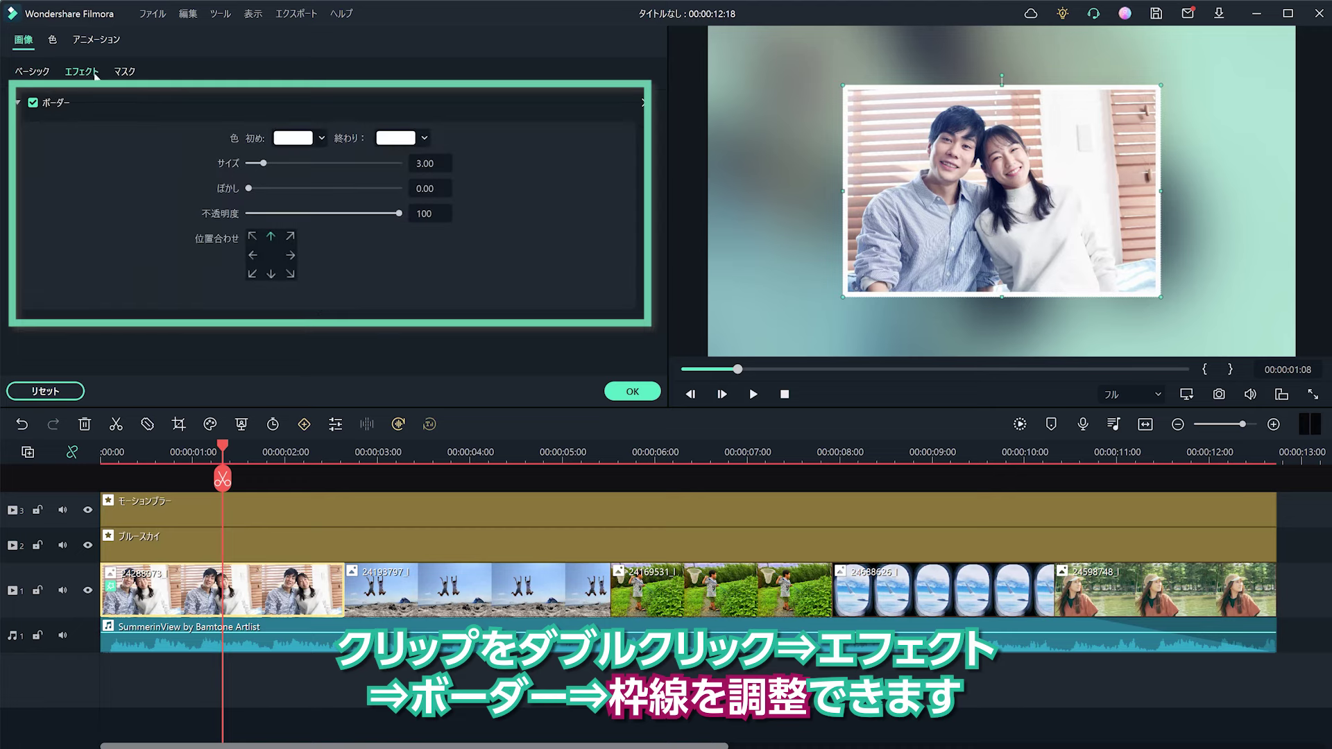
{"action": "left_click_drag", "start_coordinate": [265, 164], "coordinate": [280, 165]}
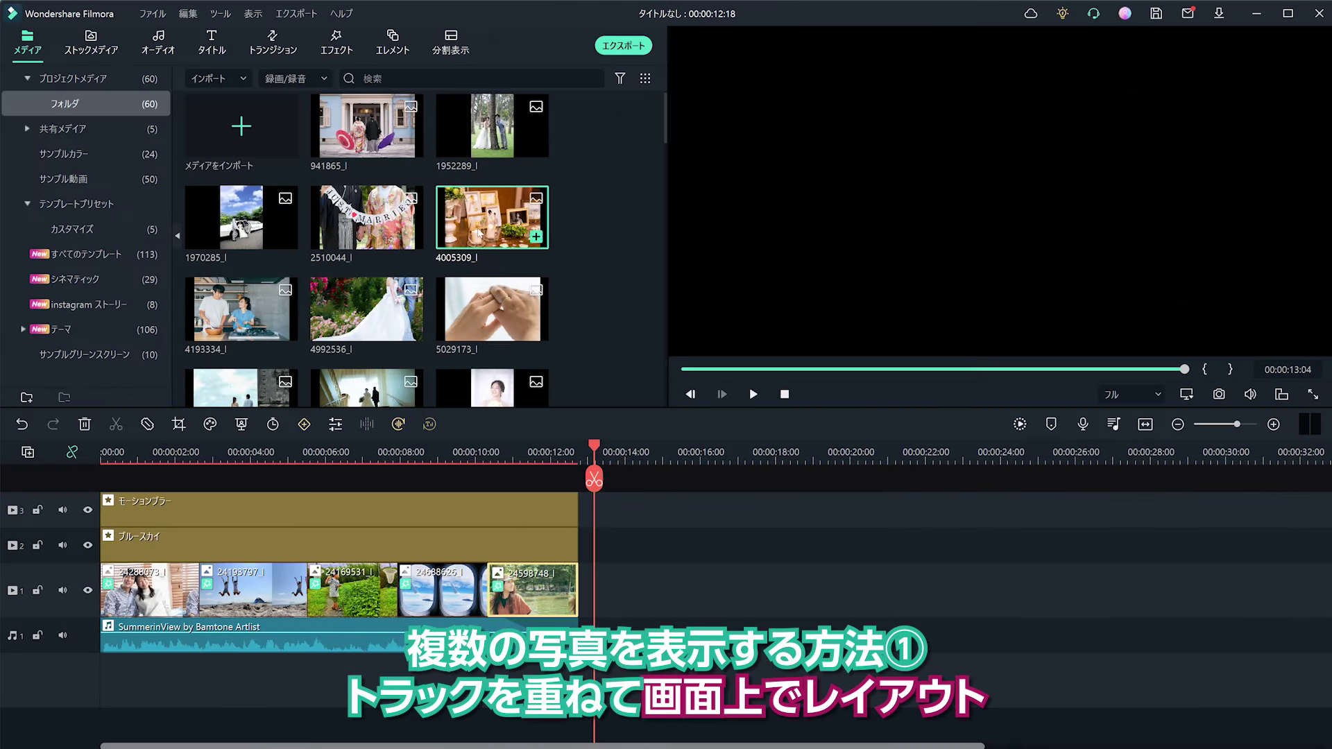
Stack the photos 5196029_l, 4005309_l and 5029173_l on tracks 1 to 3 at about 00:00:13:04, after the slideshow.
{"action": "left_click_drag", "start_coordinate": [479, 232], "coordinate": [599, 589]}
{"action": "left_click_drag", "start_coordinate": [505, 316], "coordinate": [601, 548]}
{"action": "scroll", "coordinate": [368, 243], "scroll_direction": "down", "scroll_amount": 5}
{"action": "left_click_drag", "start_coordinate": [241, 135], "coordinate": [600, 589]}
Resize and arrange the stacked photos on the preview canvas so they show together, and play the result.
{"action": "left_click_drag", "start_coordinate": [1086, 166], "coordinate": [990, 231]}
{"action": "left_click_drag", "start_coordinate": [923, 194], "coordinate": [1040, 340]}
{"action": "left_click_drag", "start_coordinate": [928, 127], "coordinate": [859, 137]}
{"action": "key", "text": "space"}
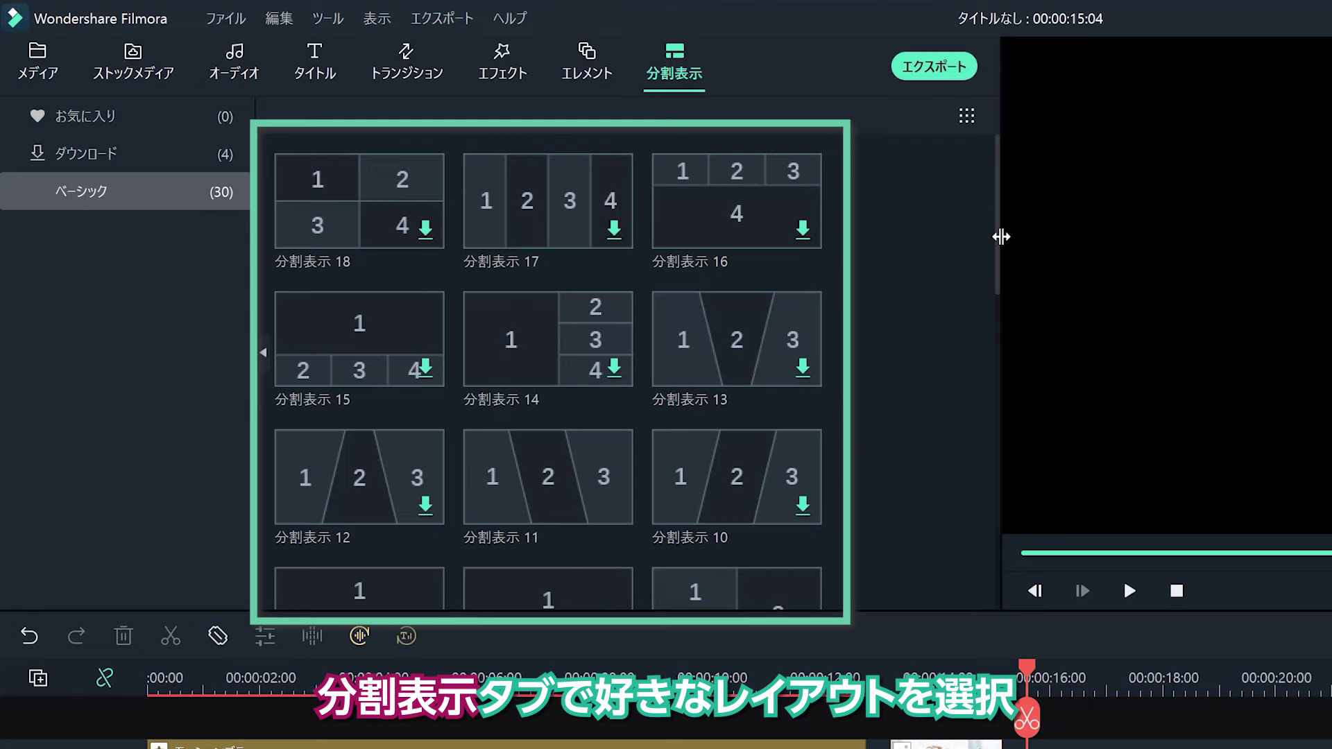
Add the 分割表示 23 split-screen layout to track 1 at 00:00:15:15, after the stacked photos.
{"action": "scroll", "coordinate": [597, 345], "scroll_direction": "down", "scroll_amount": 10}
{"action": "left_click_drag", "start_coordinate": [595, 416], "coordinate": [1043, 748]}
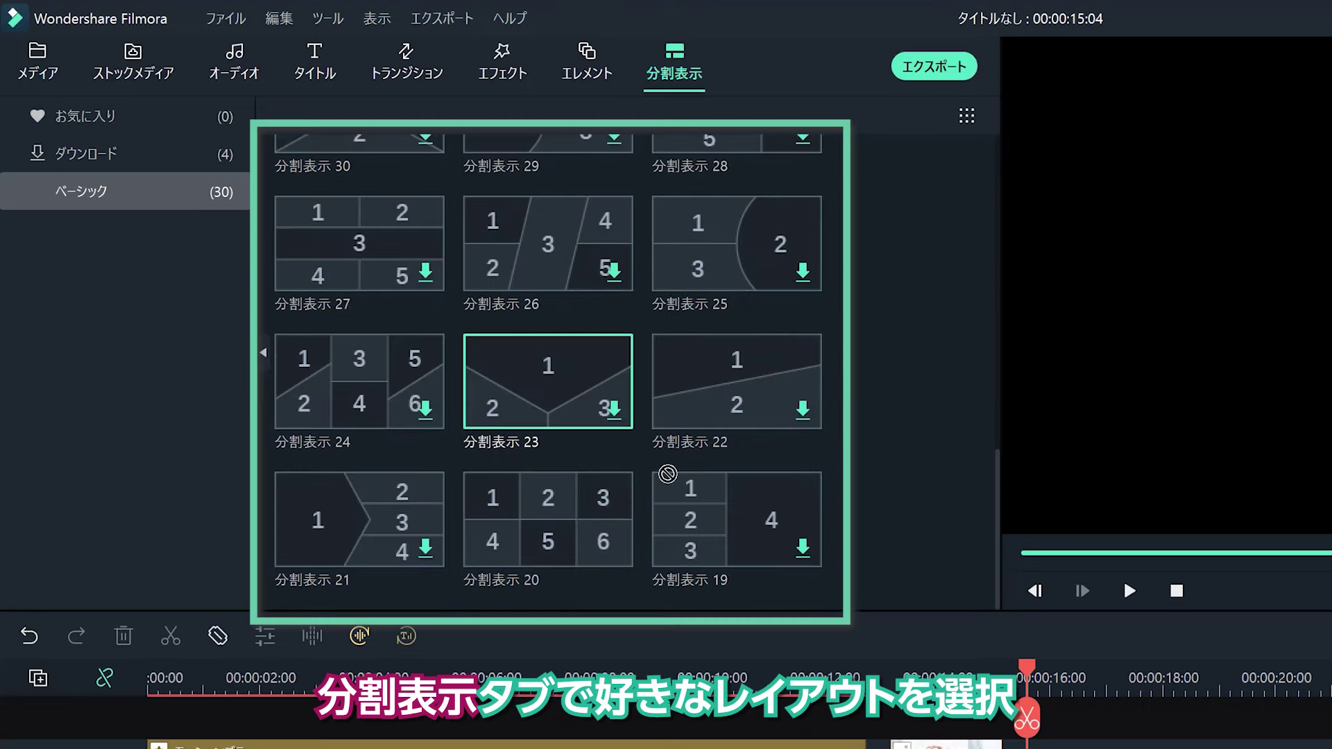
{"action": "left_click_drag", "start_coordinate": [698, 608], "coordinate": [697, 607]}
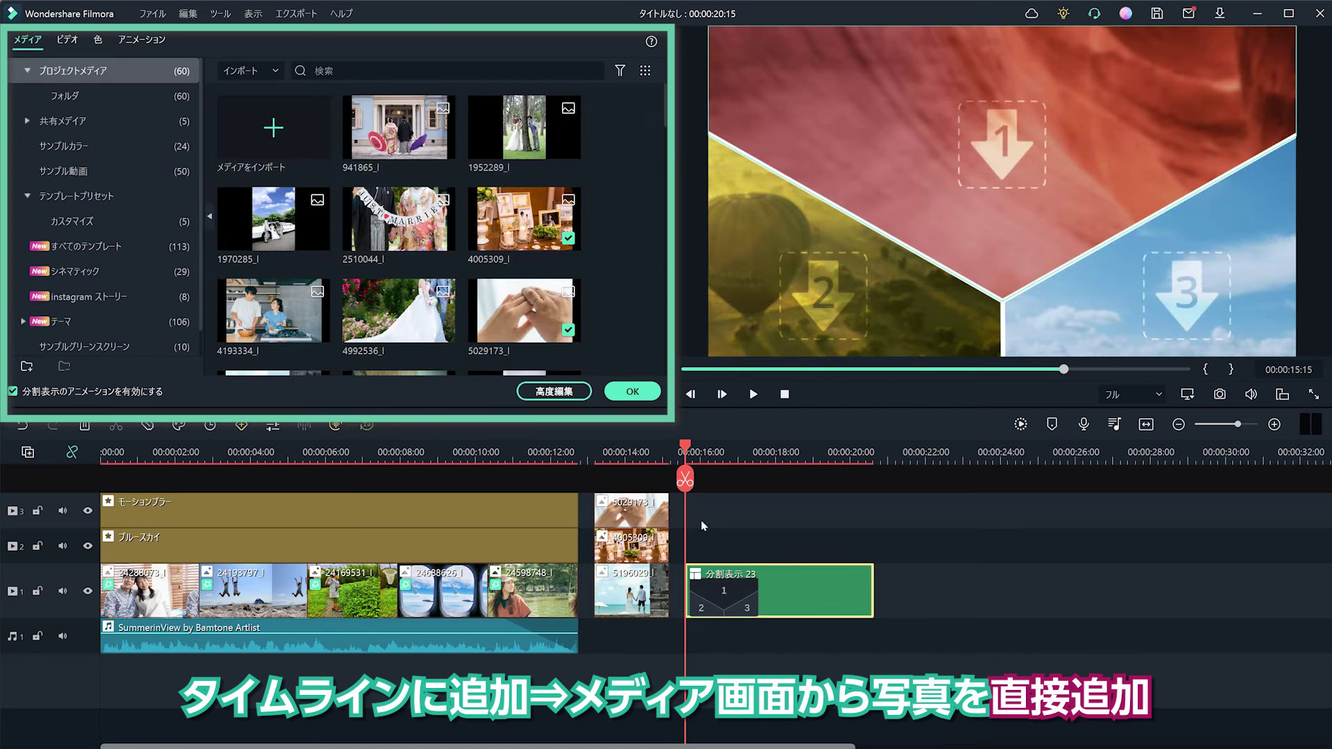
Fill the split-screen layout with 5196029_l in area 1, 4005309_l in area 2 and 5029173_l in area 3.
{"action": "left_click_drag", "start_coordinate": [506, 221], "coordinate": [770, 281]}
{"action": "left_click_drag", "start_coordinate": [525, 312], "coordinate": [1110, 298]}
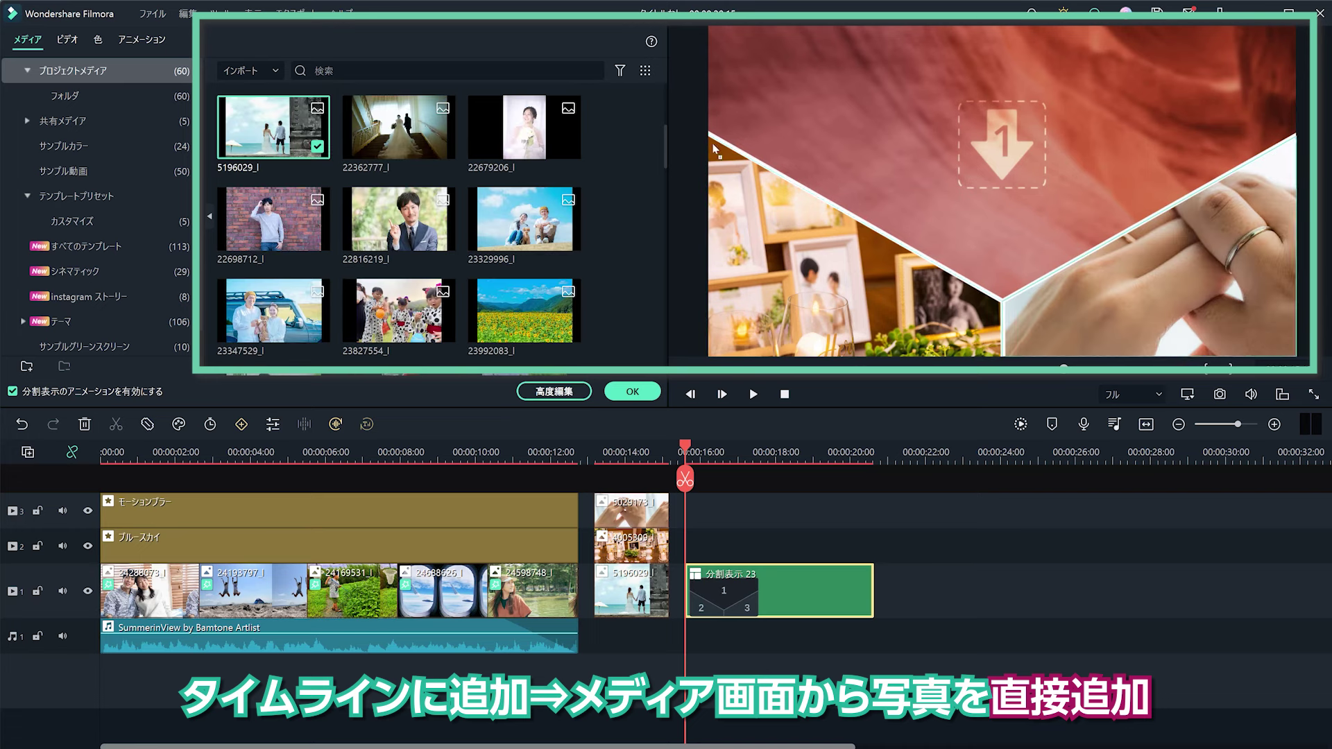
{"action": "left_click_drag", "start_coordinate": [953, 153], "coordinate": [952, 147]}
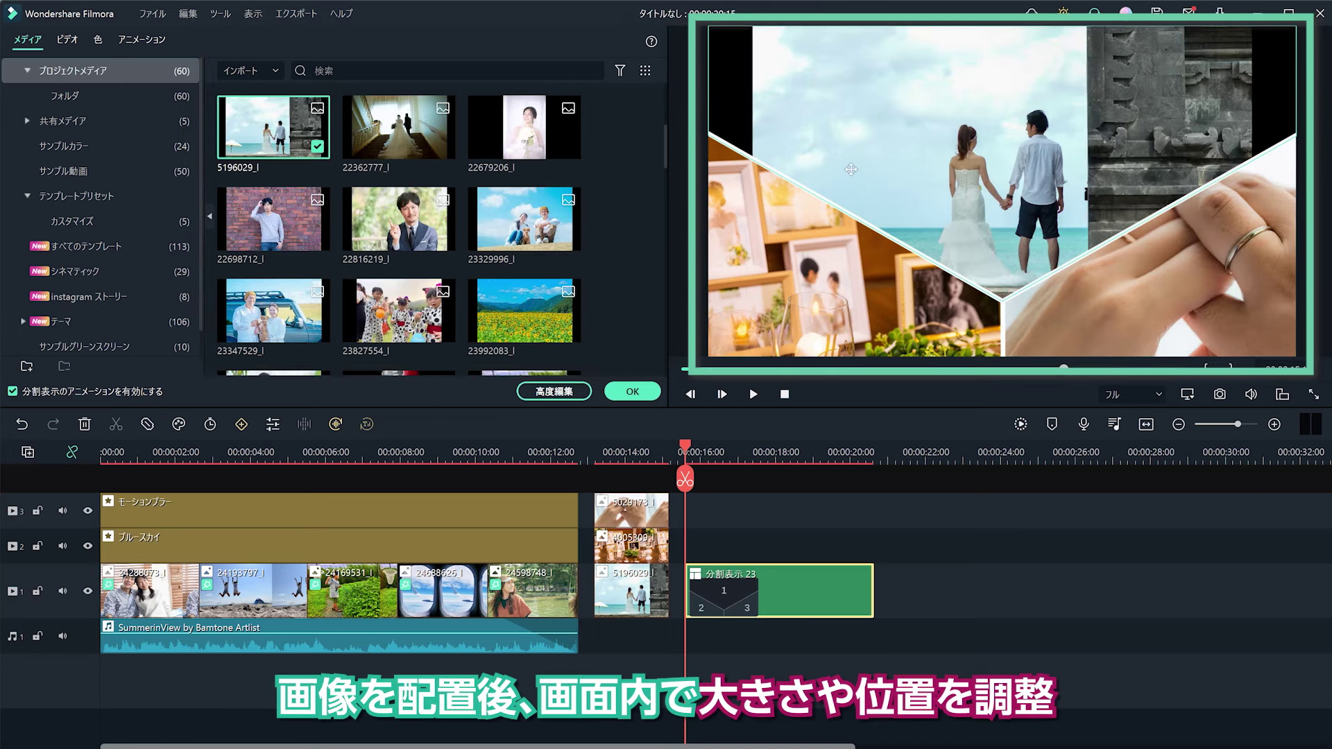
Adjust the photos' size and position within the split-screen areas, play the layout, and apply it with the split-screen animation disabled.
{"action": "left_click", "coordinate": [913, 135]}
{"action": "left_click_drag", "start_coordinate": [981, 179], "coordinate": [982, 179]}
{"action": "left_click", "coordinate": [754, 394]}
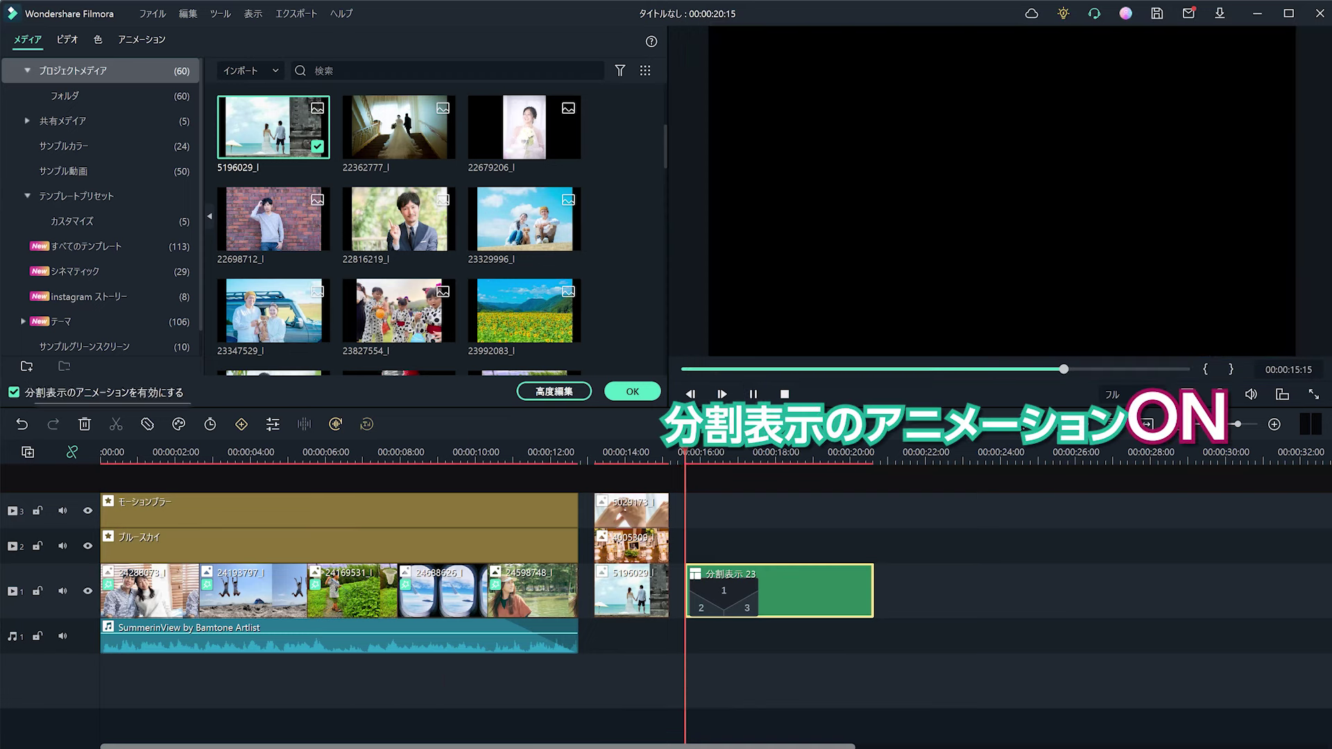
{"action": "left_click", "coordinate": [754, 394]}
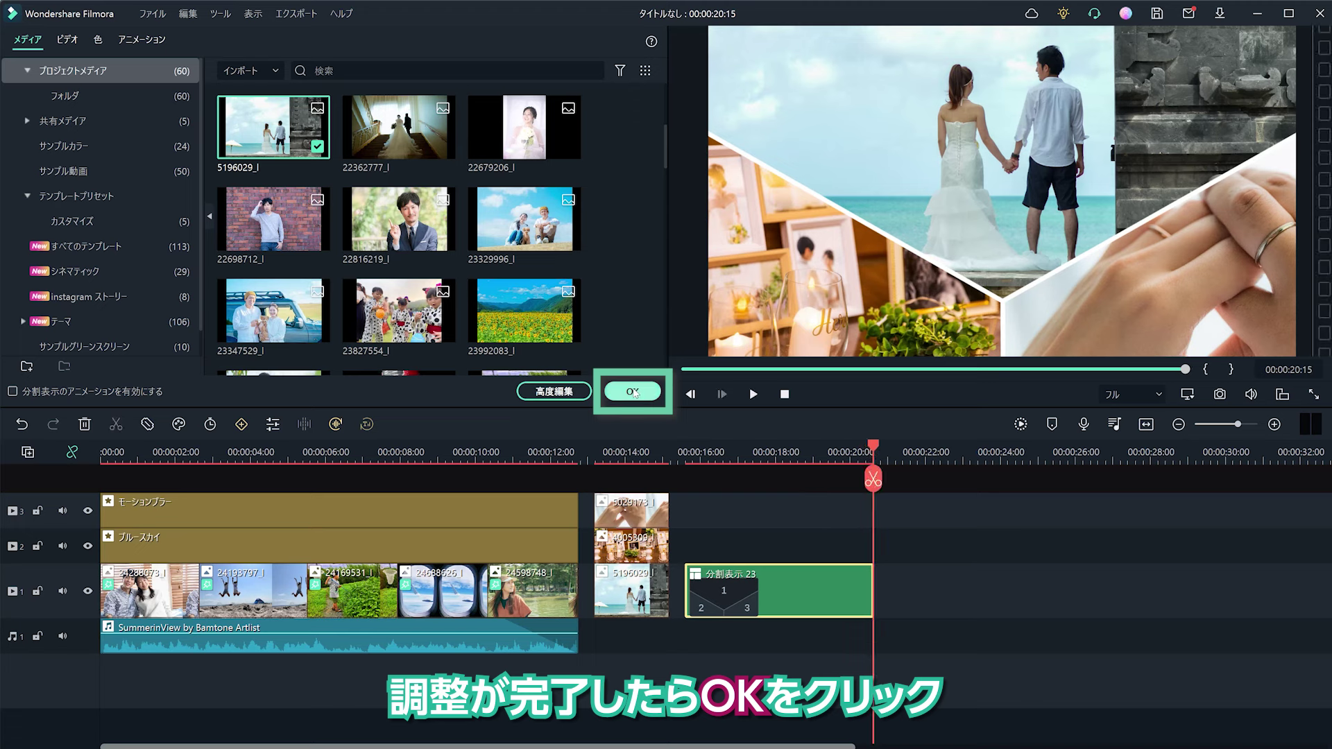
{"action": "left_click", "coordinate": [633, 392]}
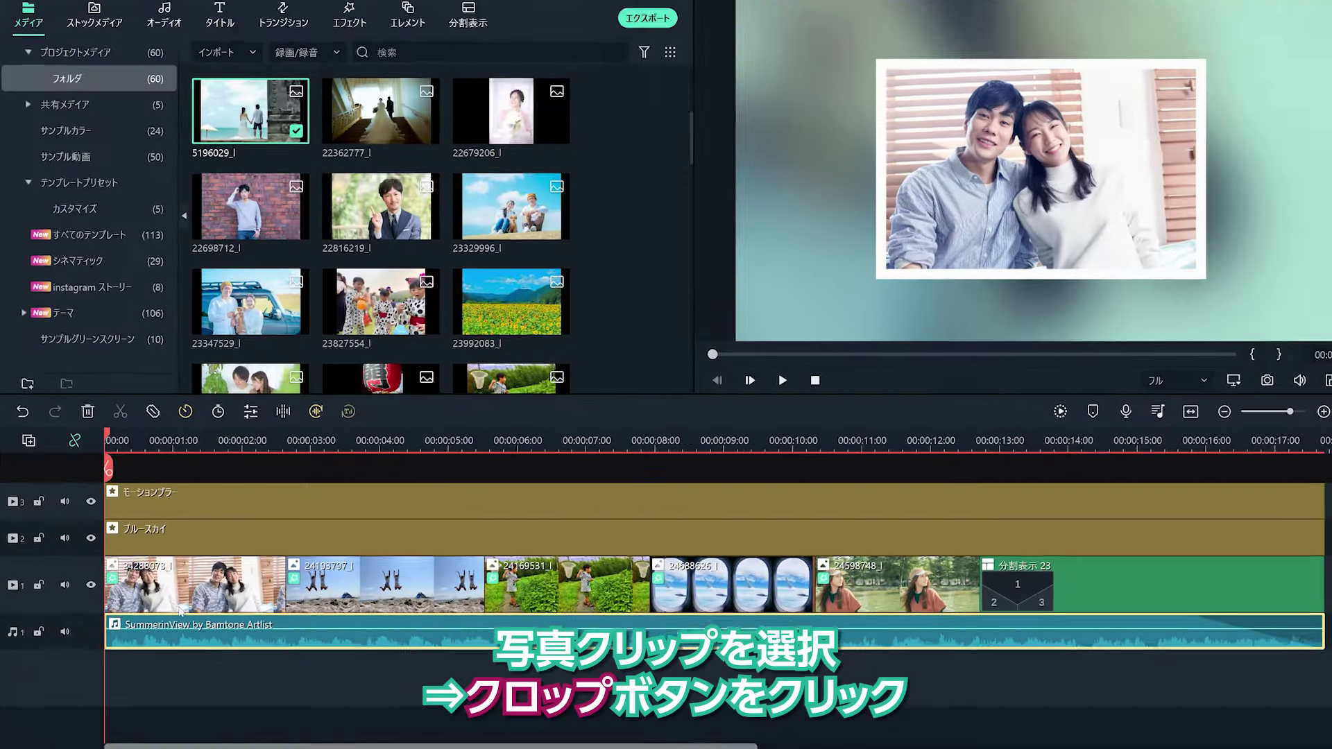
Open Pan & Zoom for the first photo clip, 24288073_l, and size the end frame to 3821 x 2547 around the couple.
{"action": "left_click", "coordinate": [176, 580]}
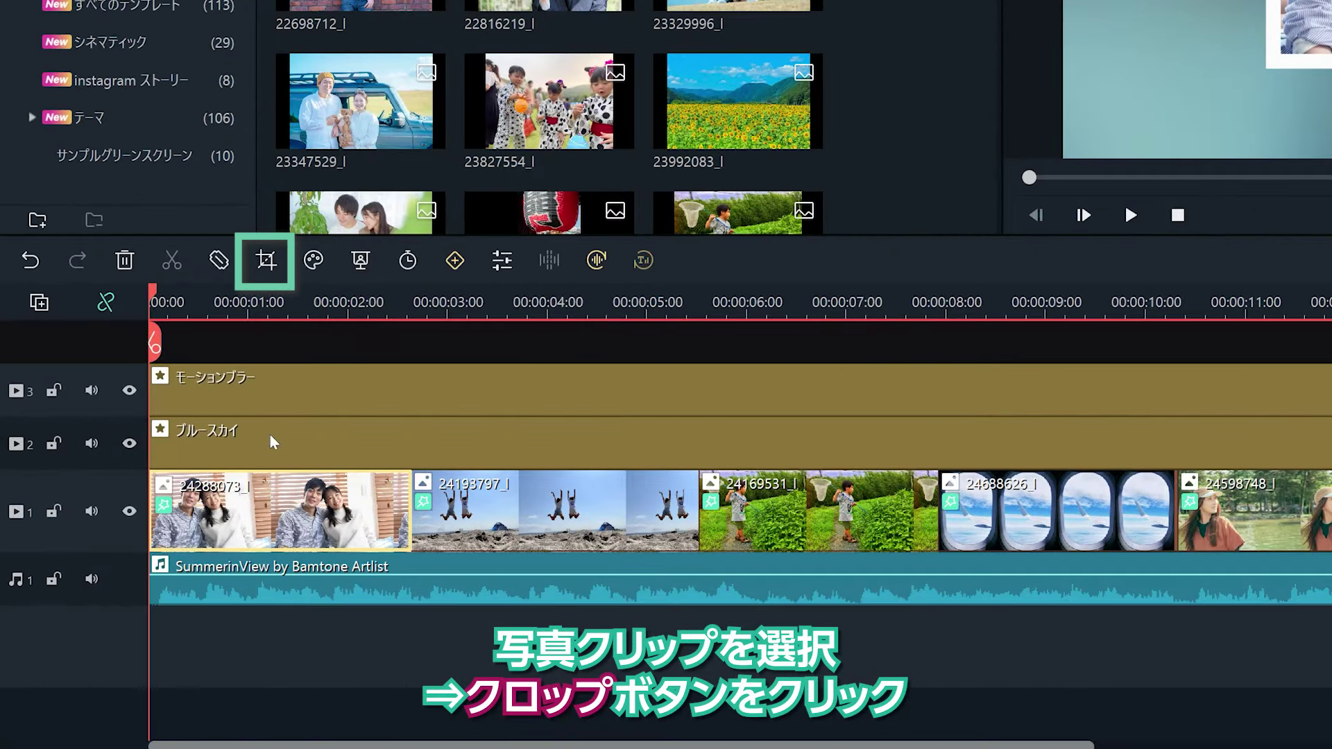
{"action": "left_click", "coordinate": [265, 260]}
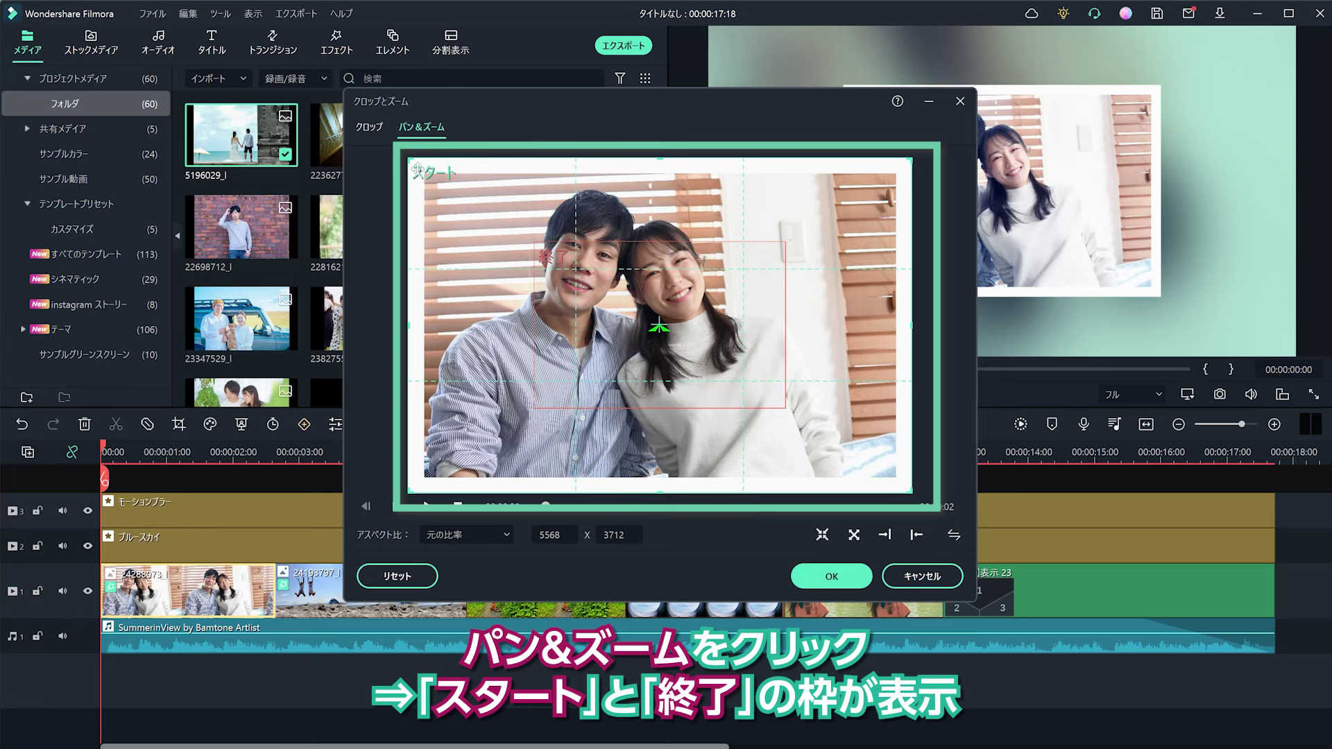
{"action": "left_click", "coordinate": [640, 294]}
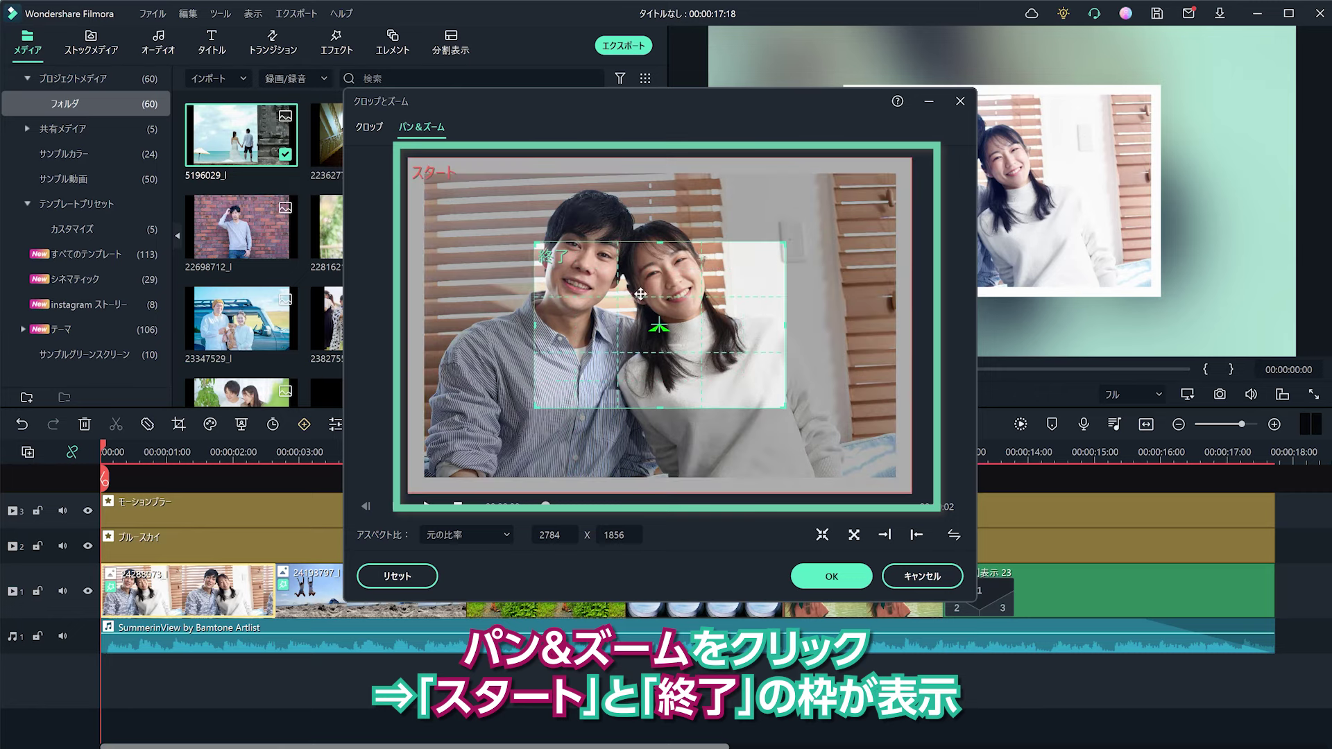
{"action": "left_click_drag", "start_coordinate": [522, 416], "coordinate": [435, 475]}
{"action": "left_click_drag", "start_coordinate": [605, 377], "coordinate": [642, 315]}
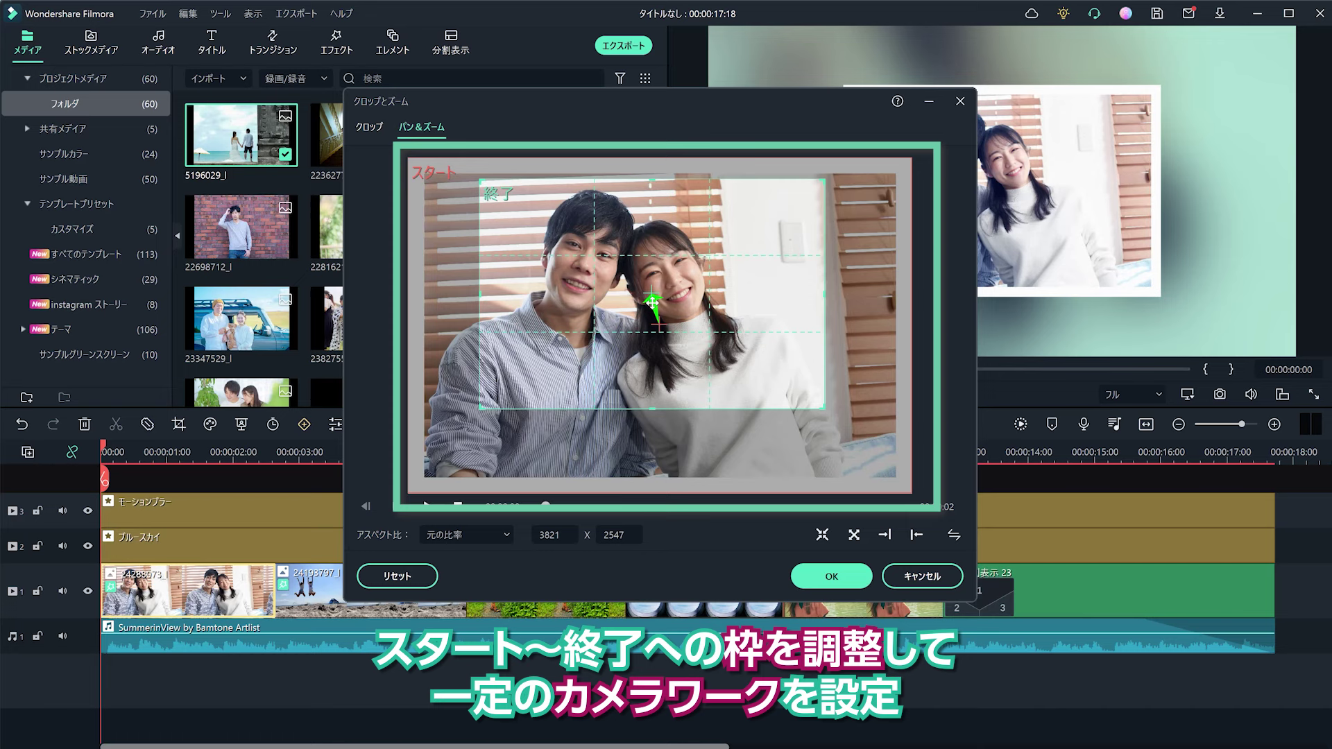
Try the zoom-in, zoom-out and rightward pan presets on the photo and play the resulting camera motion.
{"action": "left_click", "coordinate": [884, 536]}
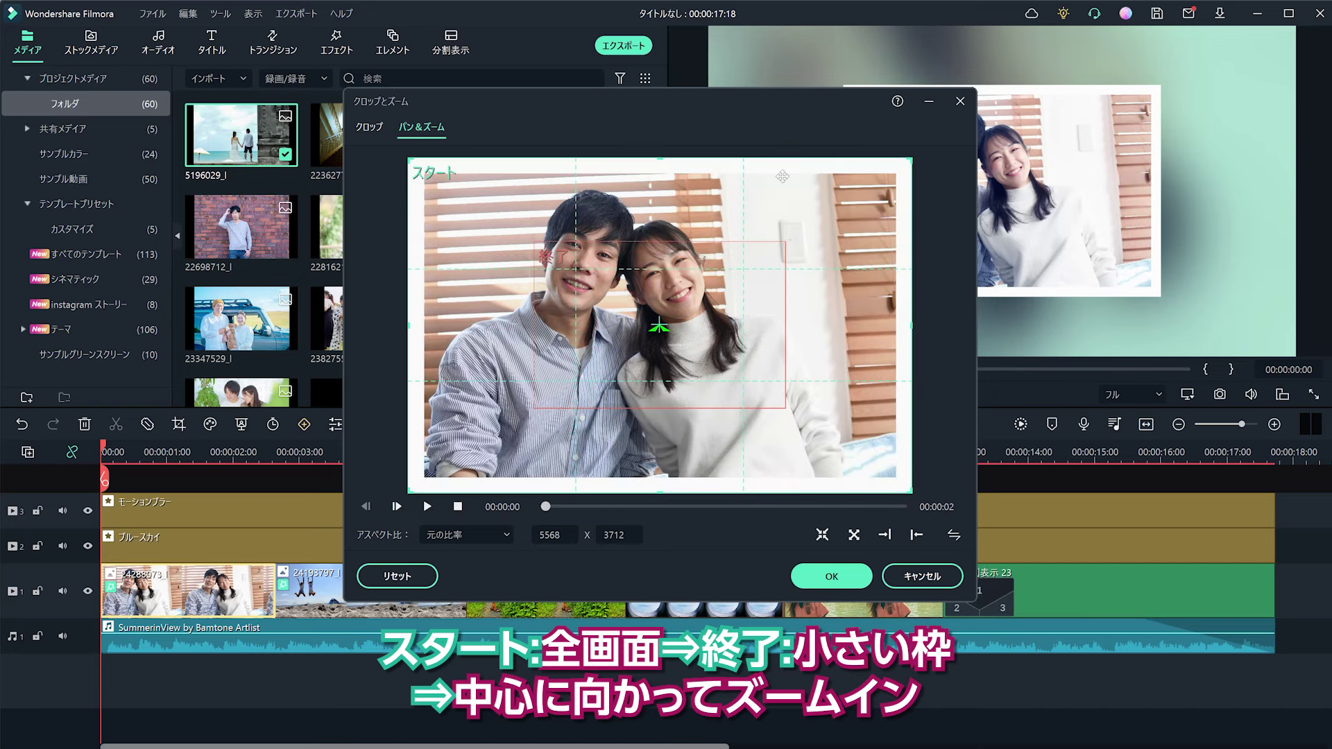
{"action": "left_click", "coordinate": [594, 361]}
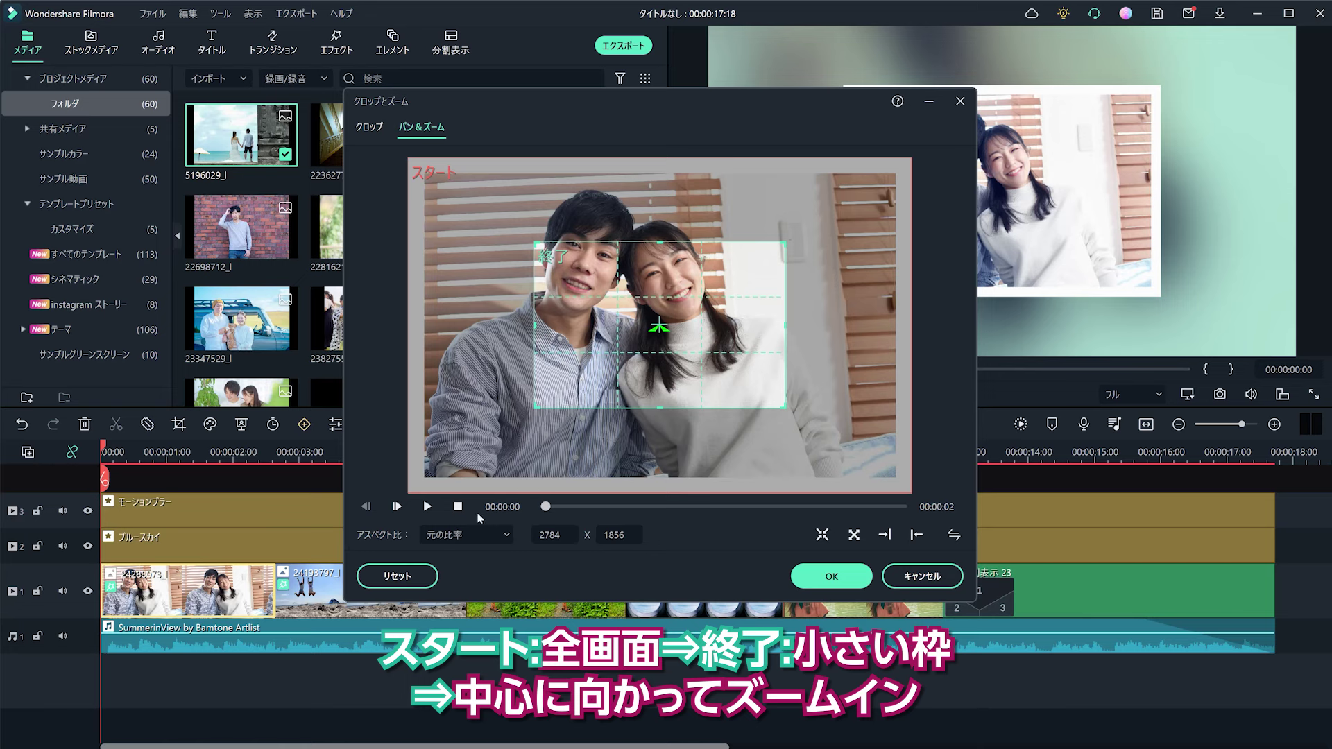
{"action": "left_click", "coordinate": [427, 507]}
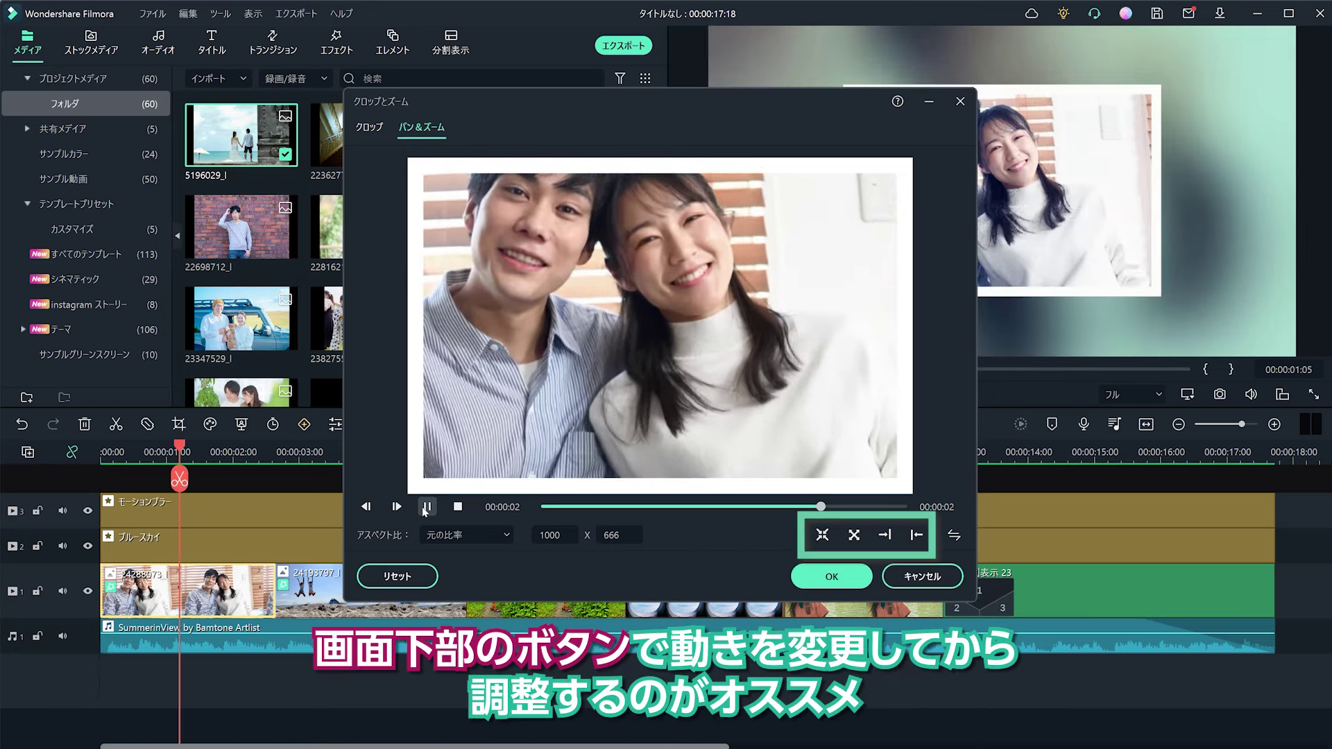
{"action": "left_click", "coordinate": [857, 538]}
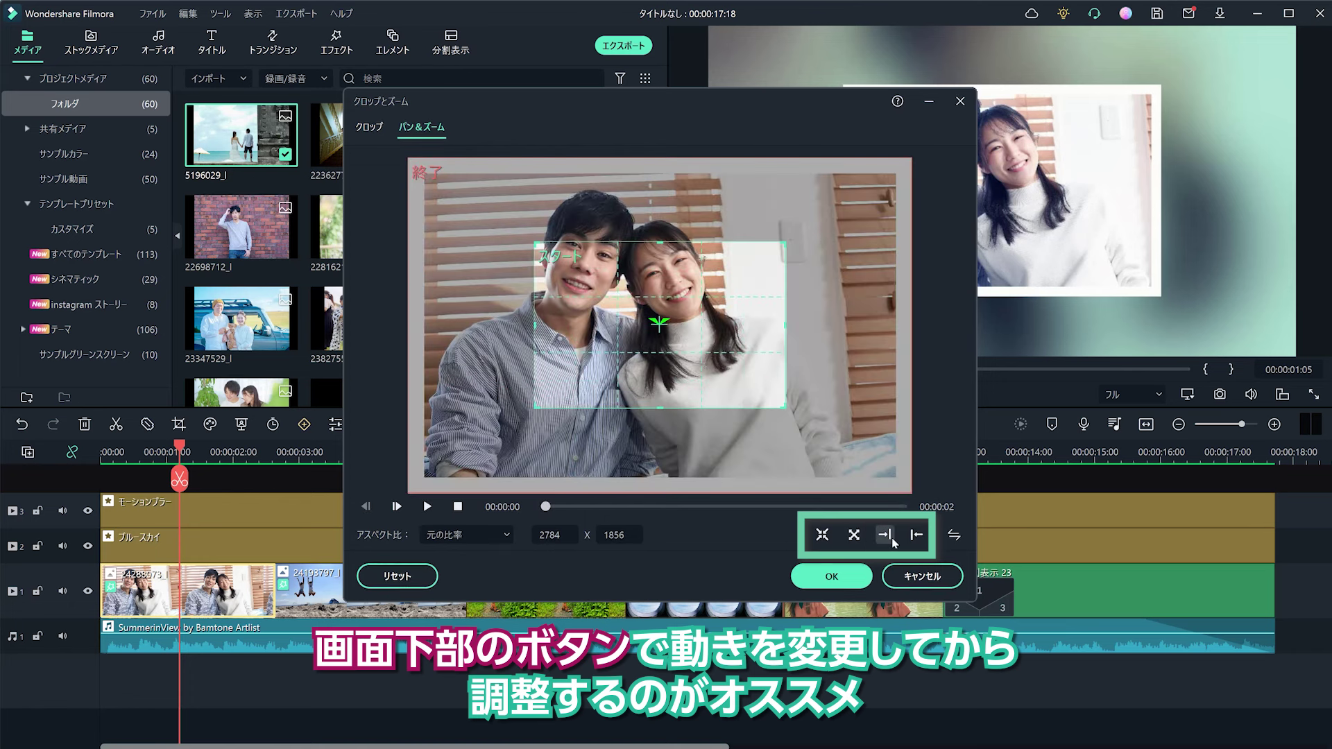
{"action": "left_click", "coordinate": [885, 535]}
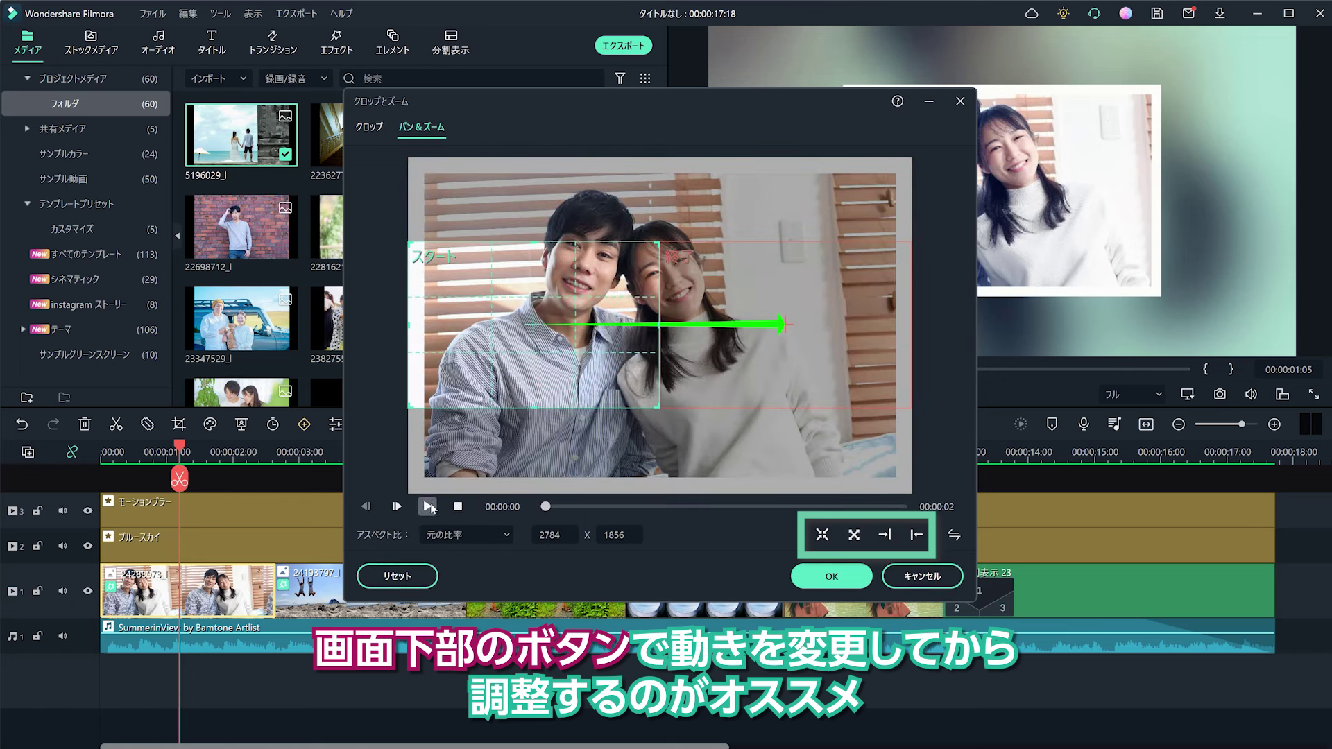
{"action": "left_click", "coordinate": [428, 508]}
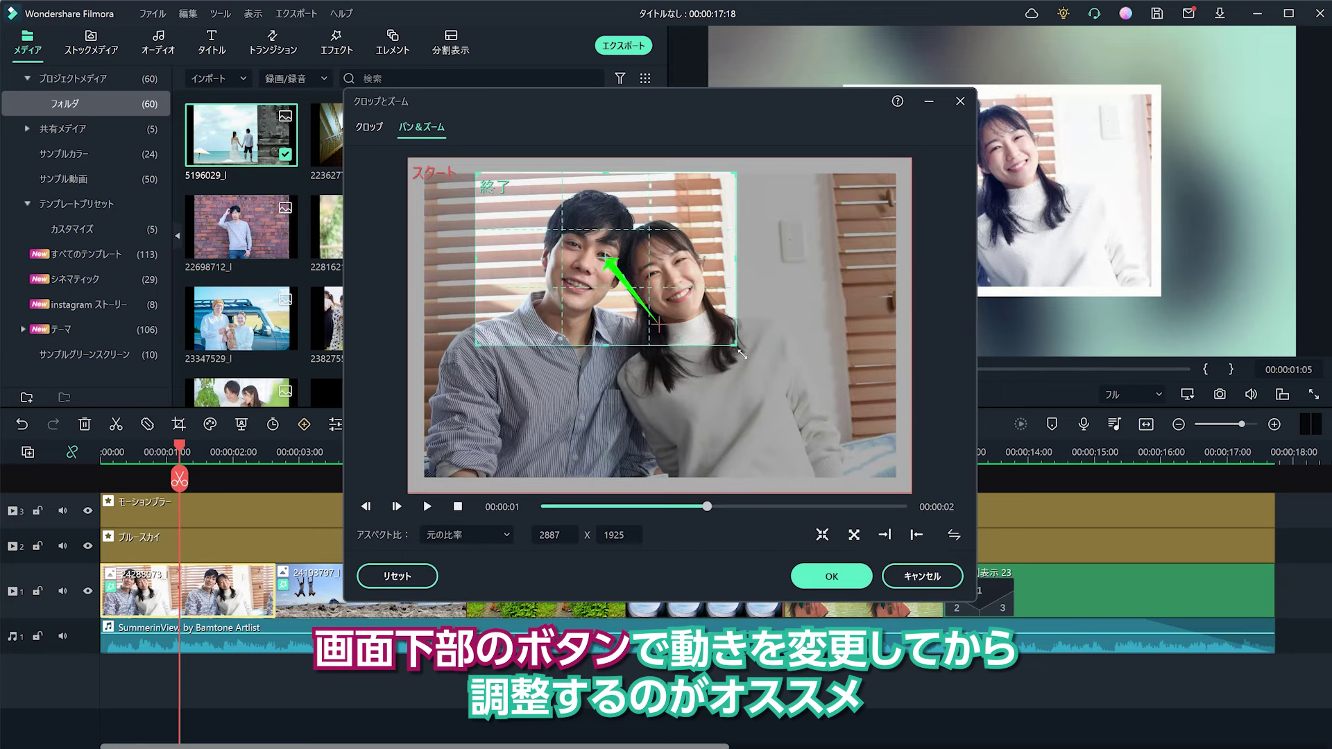
Enlarge the Pan & Zoom end frame to 3804 x 2536 around the couple, apply the zoom-in, and play the clip.
{"action": "left_click_drag", "start_coordinate": [741, 355], "coordinate": [796, 402]}
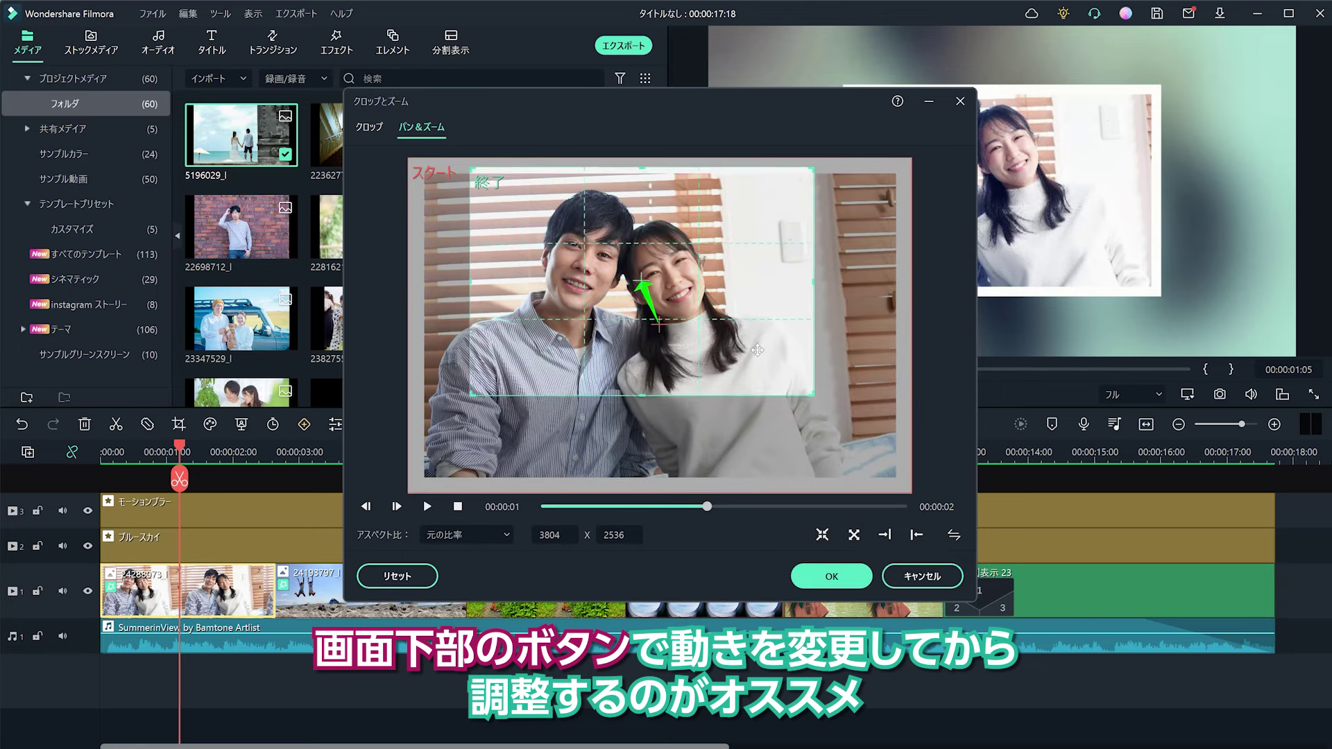
{"action": "left_click", "coordinate": [831, 577]}
{"action": "left_click", "coordinate": [754, 395]}
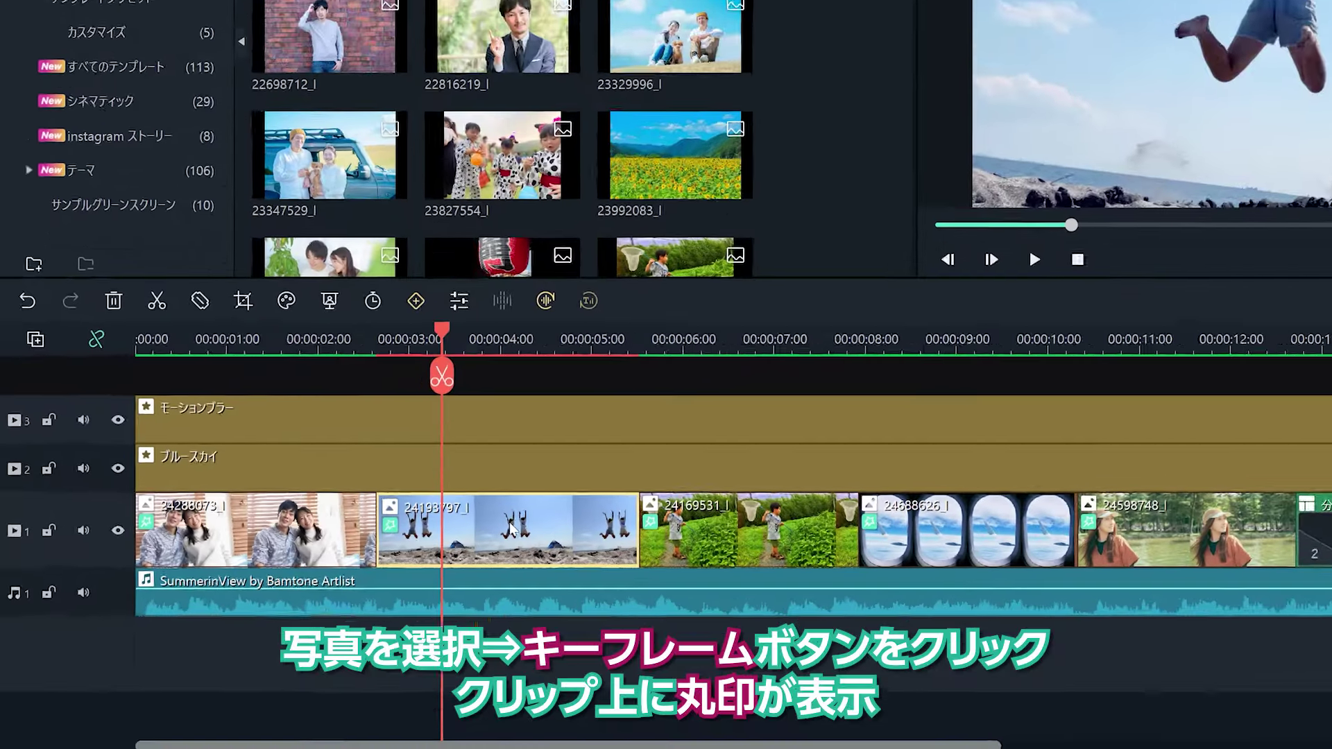
Keyframe clip 24193797_l with 10.42° rotation and 166.87% scale, plus a keyframe at 00:00:02:23 with 87.62% scale and a slight tilt.
{"action": "left_click", "coordinate": [511, 529]}
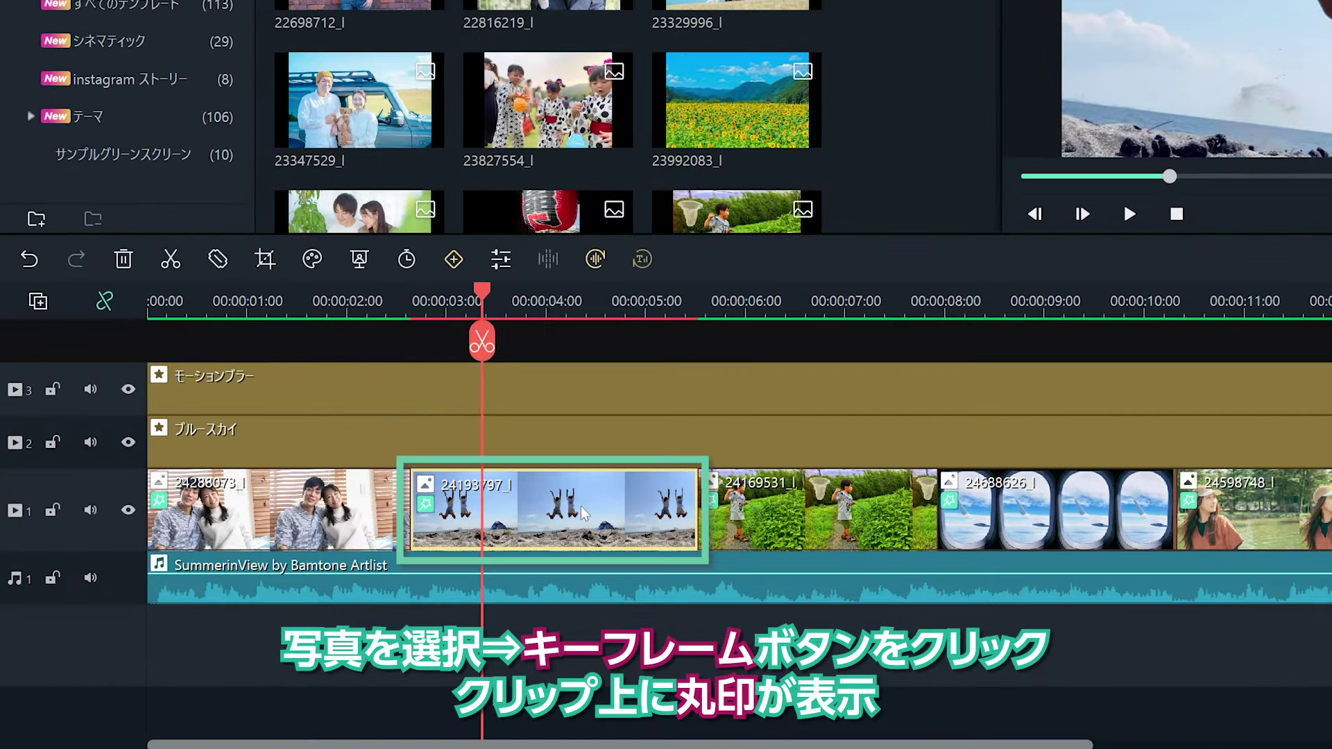
{"action": "left_click", "coordinate": [454, 261]}
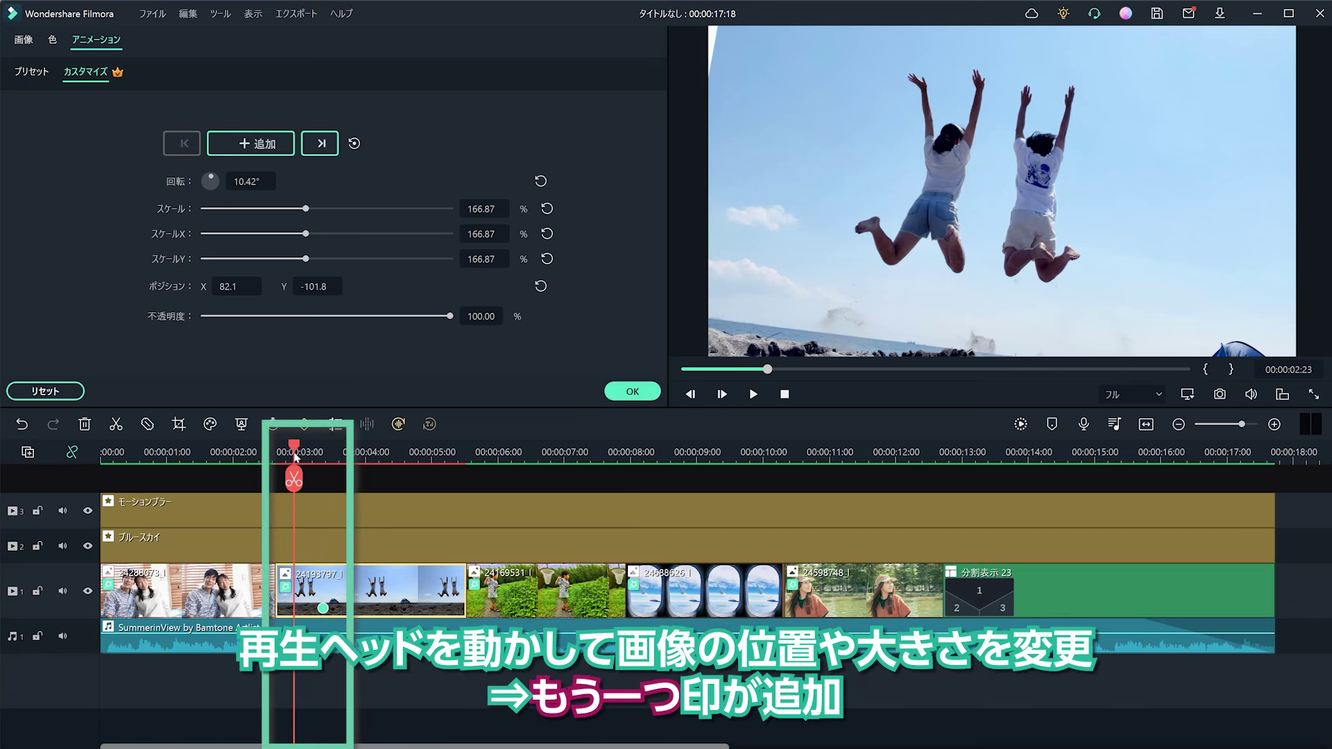
{"action": "left_click_drag", "start_coordinate": [833, 139], "coordinate": [1089, 215]}
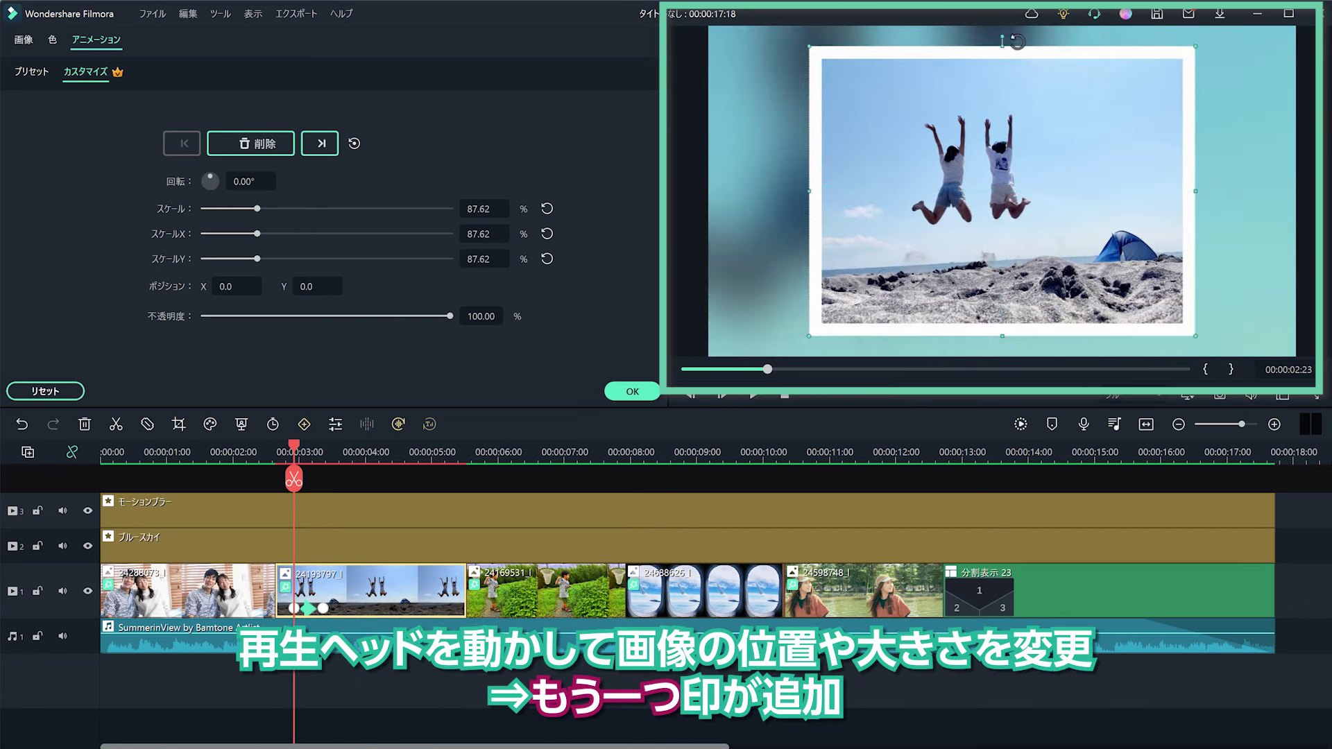
{"action": "left_click_drag", "start_coordinate": [1002, 43], "coordinate": [1015, 40]}
{"action": "mouse_move", "coordinate": [297, 447]}
{"action": "left_mouse_down"}
{"action": "mouse_move", "coordinate": [315, 450]}
{"action": "mouse_move", "coordinate": [299, 450]}
{"action": "left_mouse_up"}
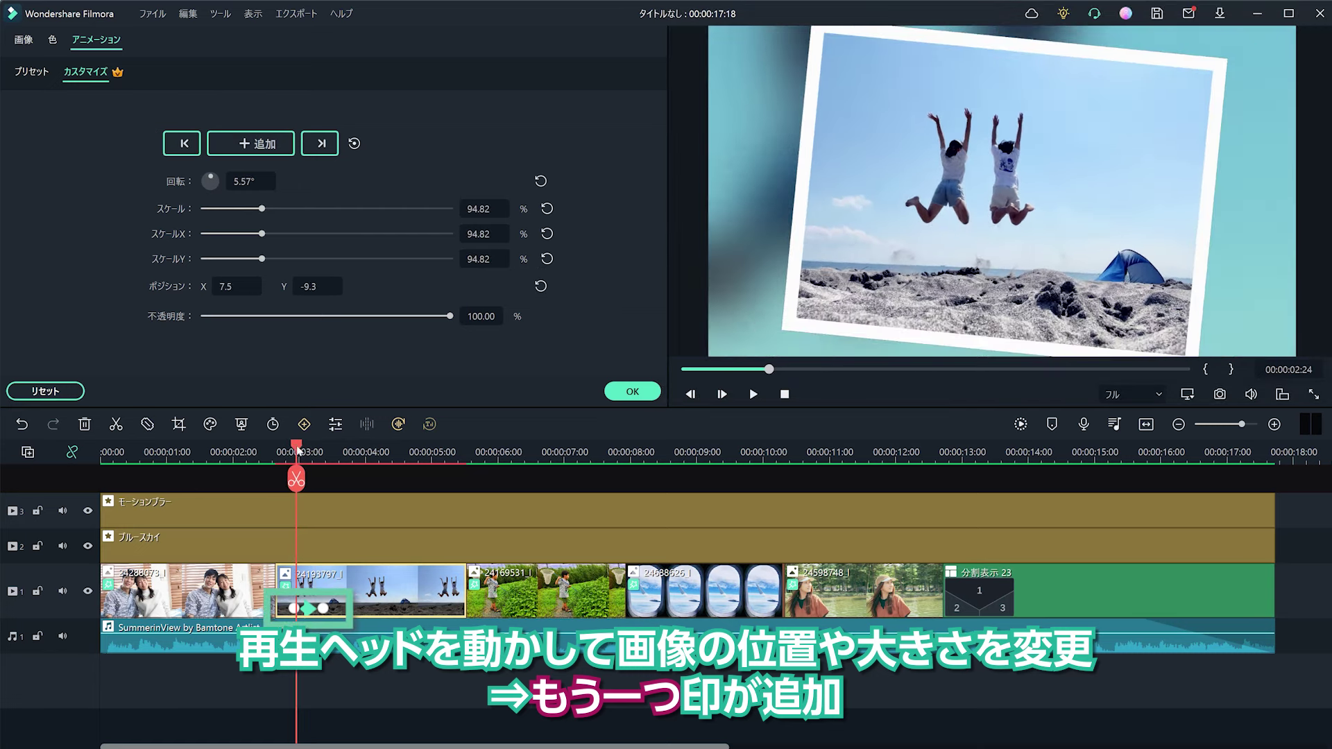
Move the two keyframes to opposite ends of clip 24193797_l and play the motion.
{"action": "left_click_drag", "start_coordinate": [292, 609], "coordinate": [437, 608]}
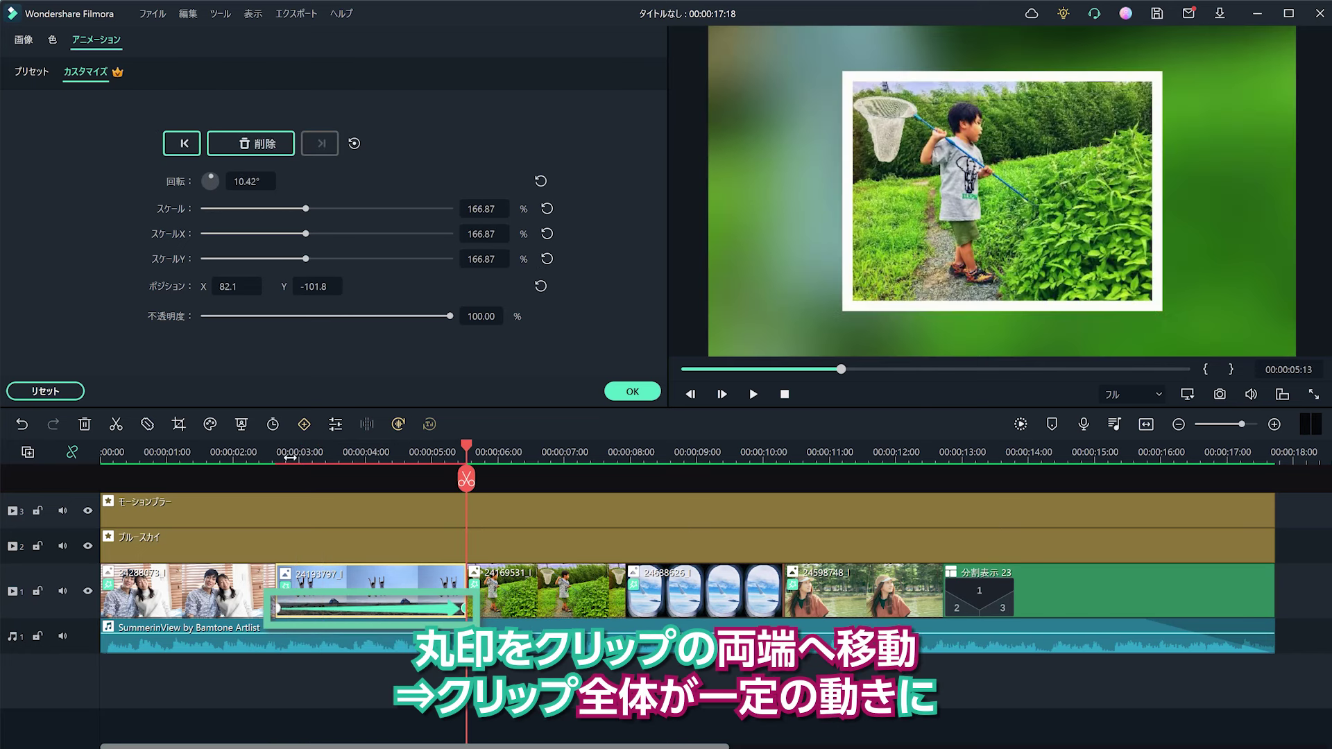
{"action": "left_click", "coordinate": [753, 394]}
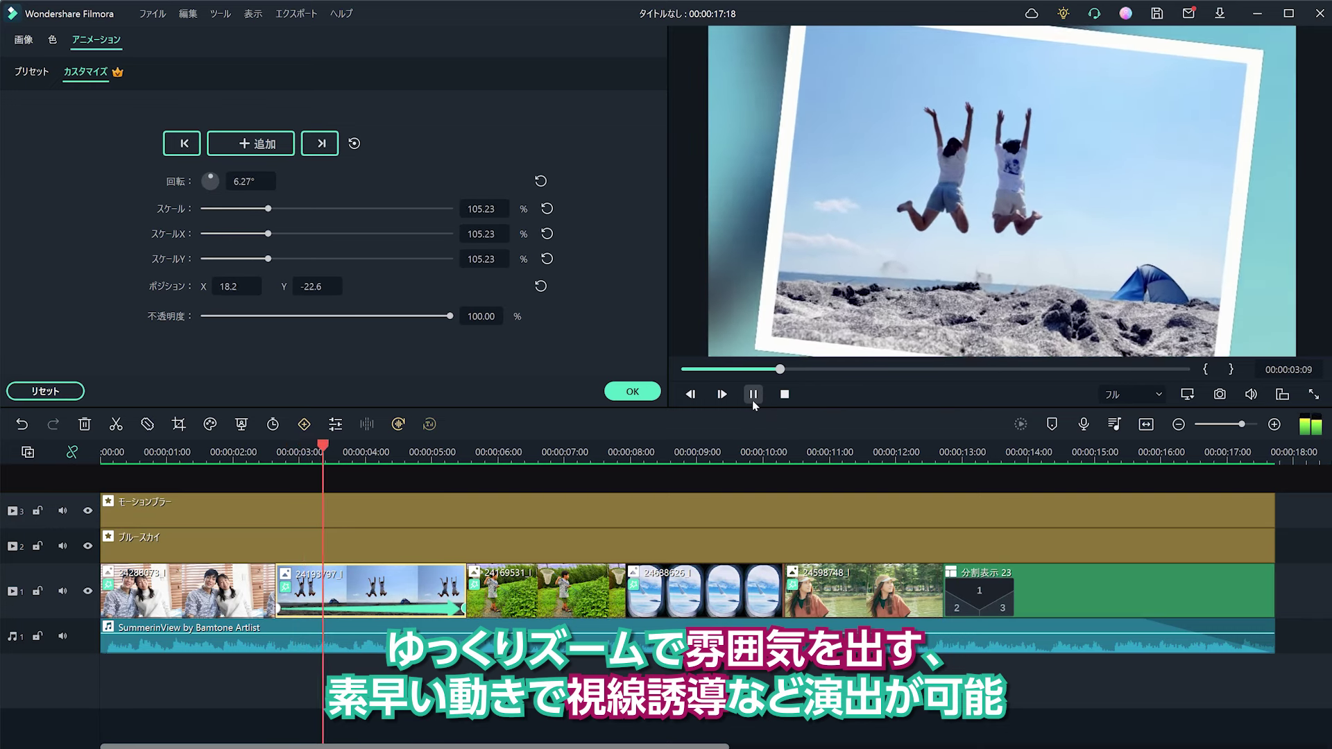
{"action": "left_click", "coordinate": [283, 451]}
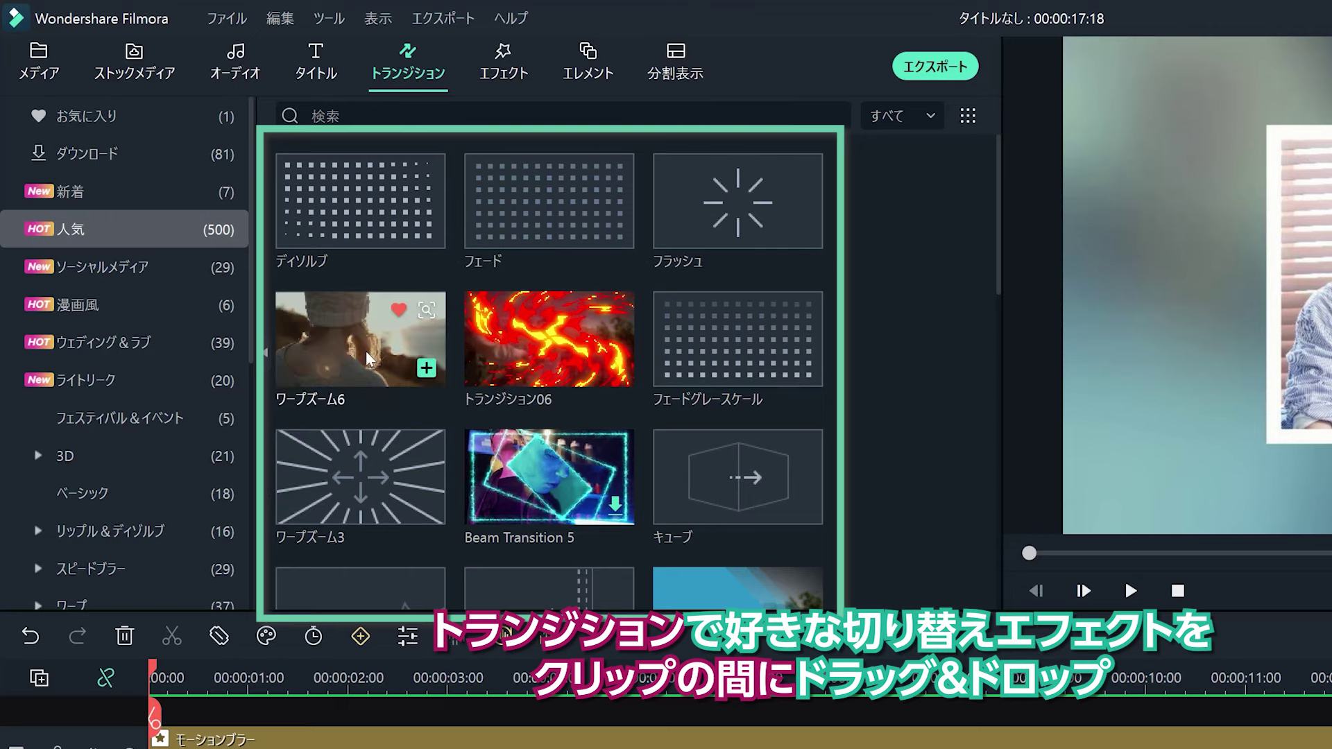
Place the ワープズーム6 transition between clips 24288073_l and 24193797_l on track 1.
{"action": "left_click_drag", "start_coordinate": [368, 359], "coordinate": [409, 748]}
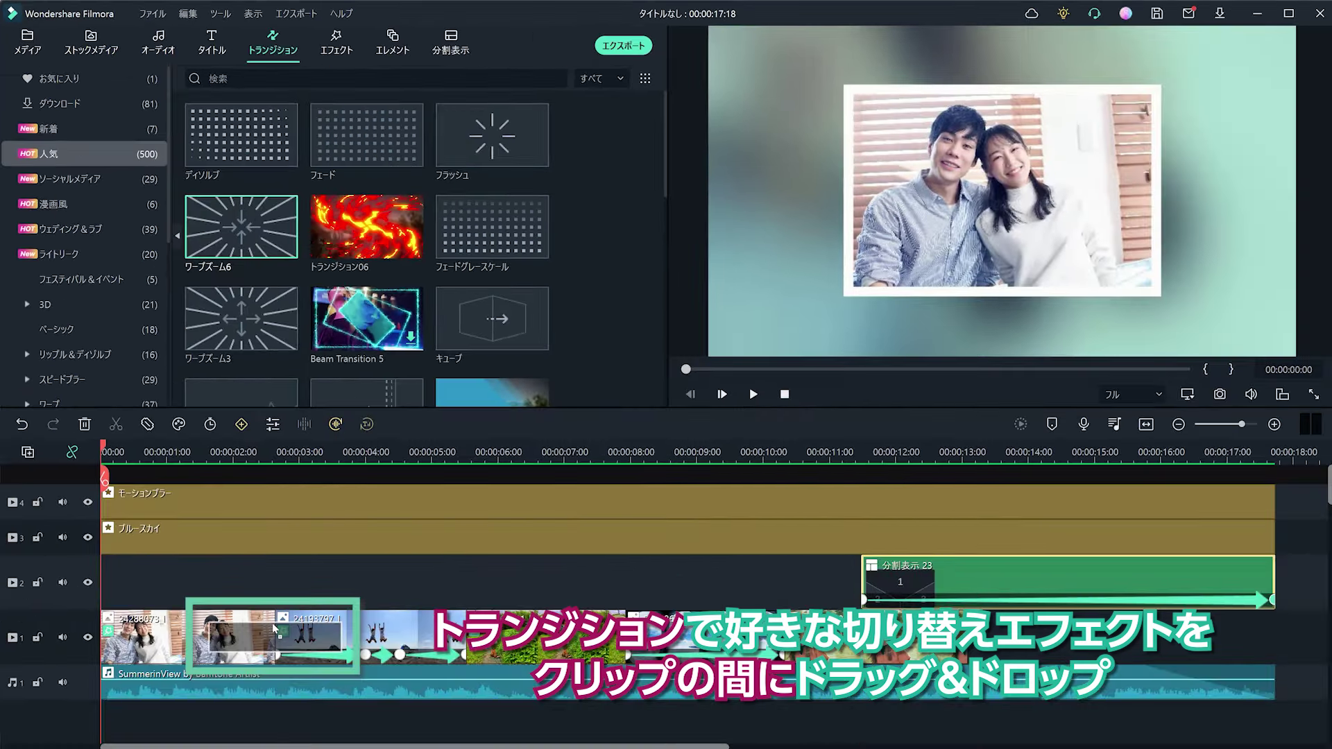
{"action": "left_click_drag", "start_coordinate": [270, 628], "coordinate": [272, 630]}
Try Glitch Blocks and イレース in place of the transition between the first two photos, playing each one.
{"action": "scroll", "coordinate": [660, 384], "scroll_direction": "down", "scroll_amount": 3}
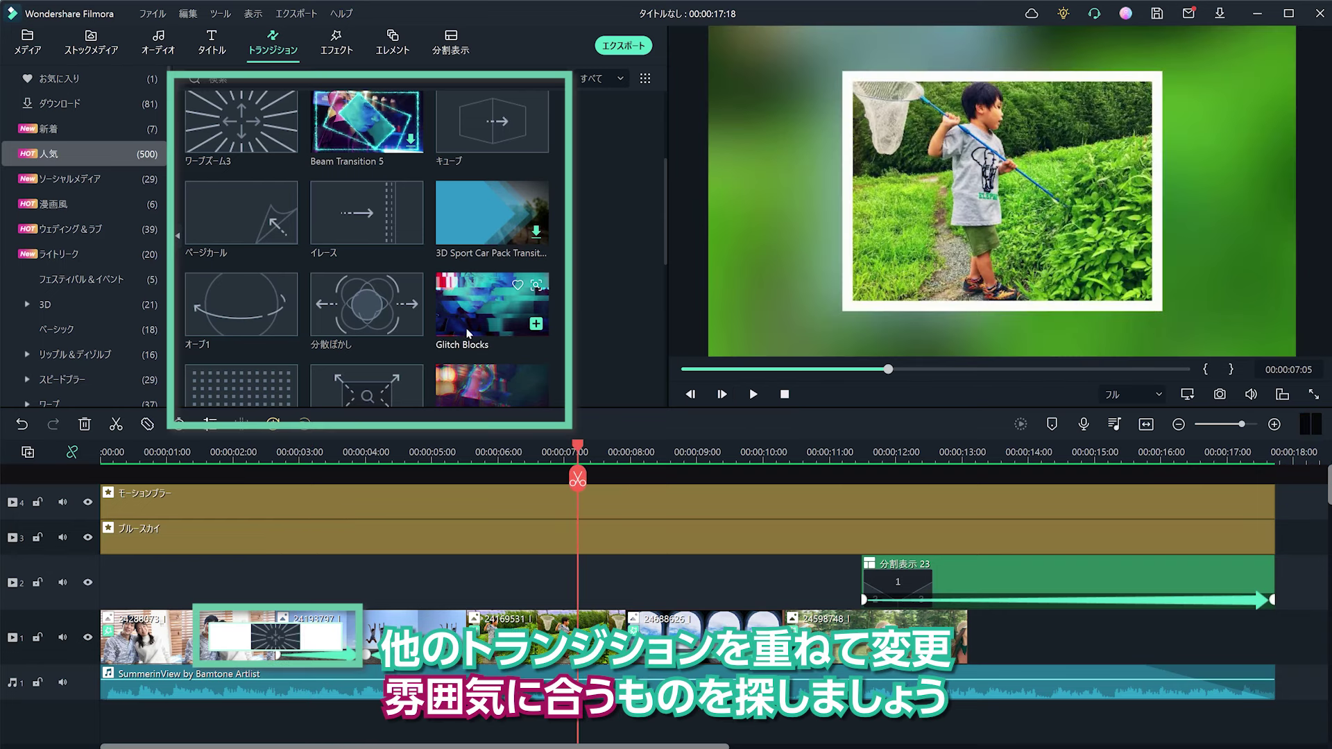
{"action": "left_click", "coordinate": [221, 451]}
{"action": "key", "text": "space"}
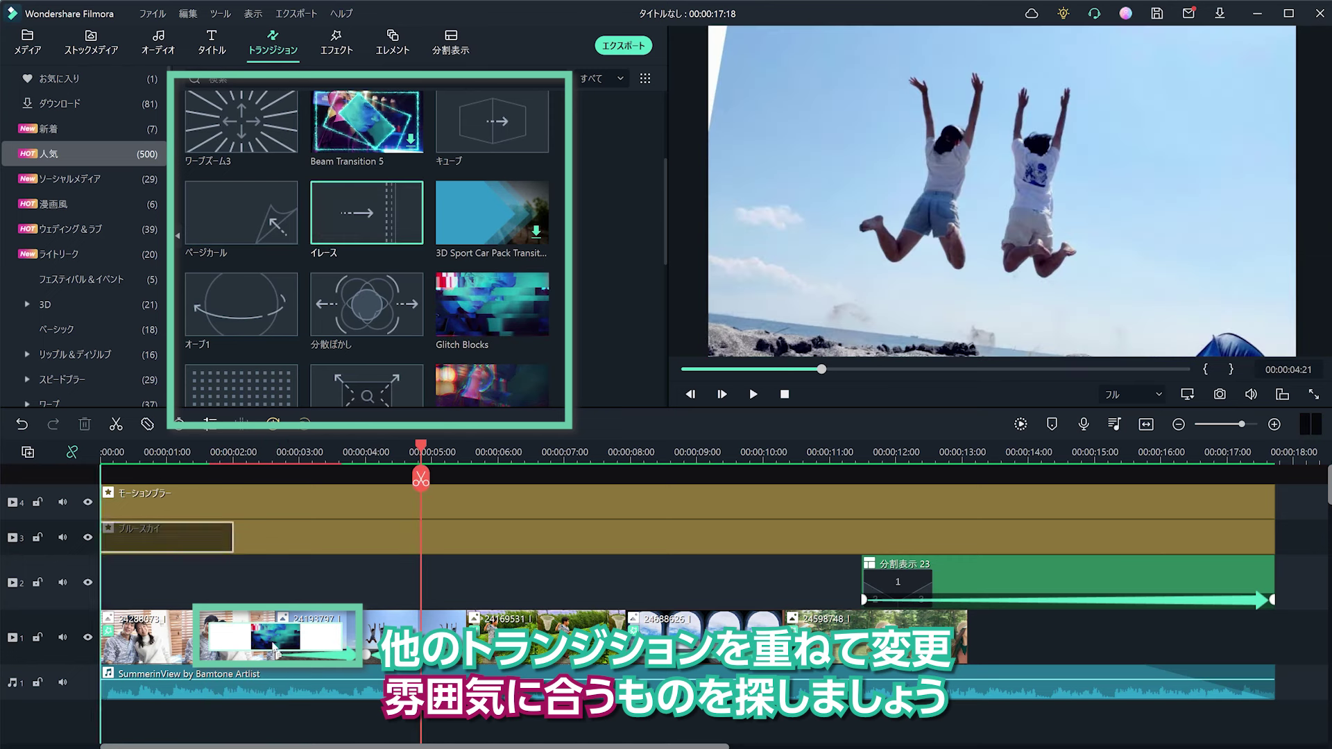
{"action": "left_click", "coordinate": [200, 452]}
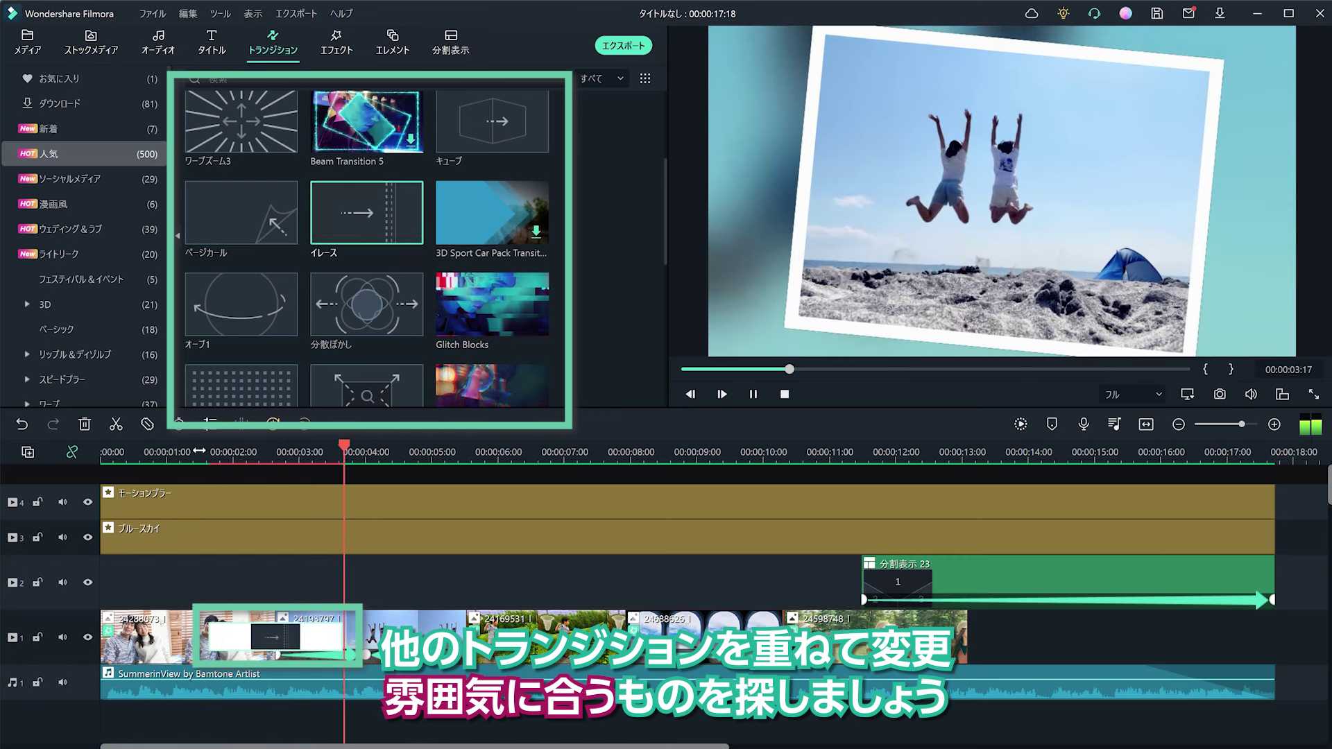
Replace the transition between the first two photos with 分散ぼかし, shorten its duration, and play the result.
{"action": "left_click_drag", "start_coordinate": [367, 305], "coordinate": [289, 500]}
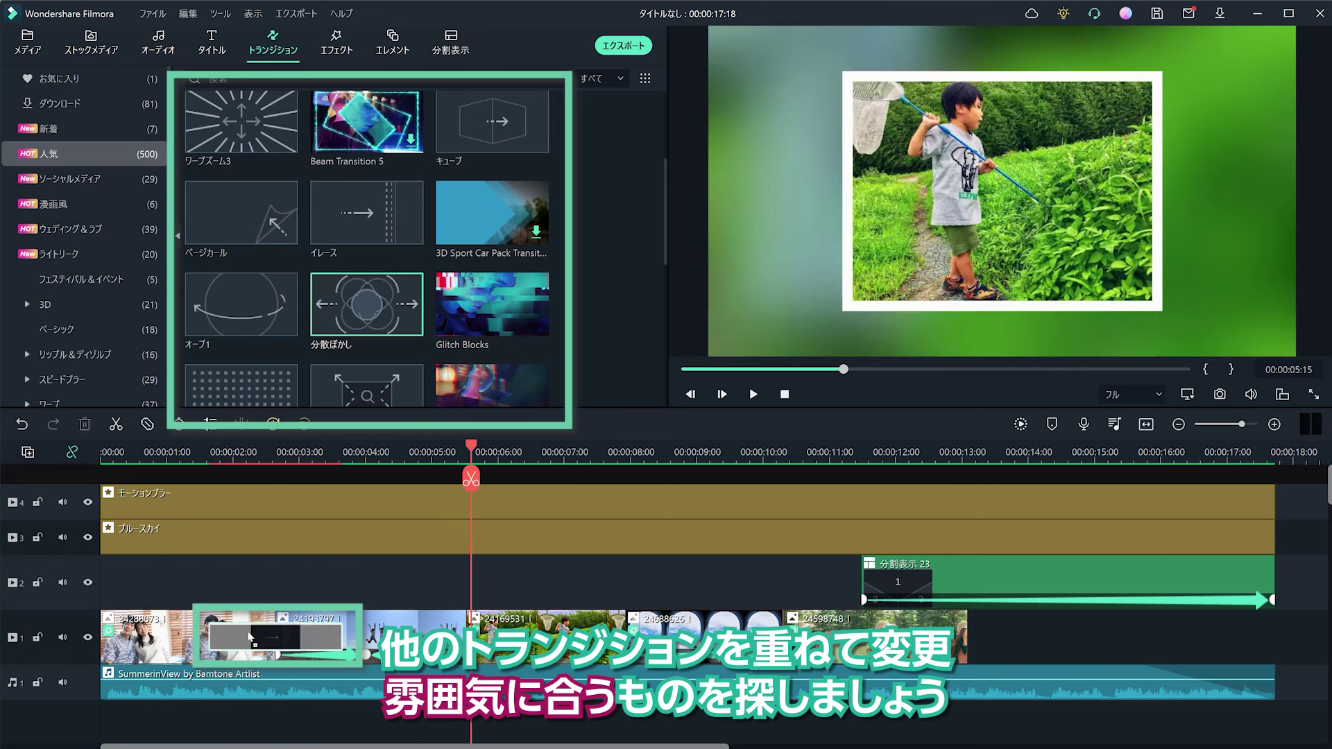
{"action": "left_click_drag", "start_coordinate": [250, 636], "coordinate": [250, 637]}
{"action": "left_click", "coordinate": [200, 454]}
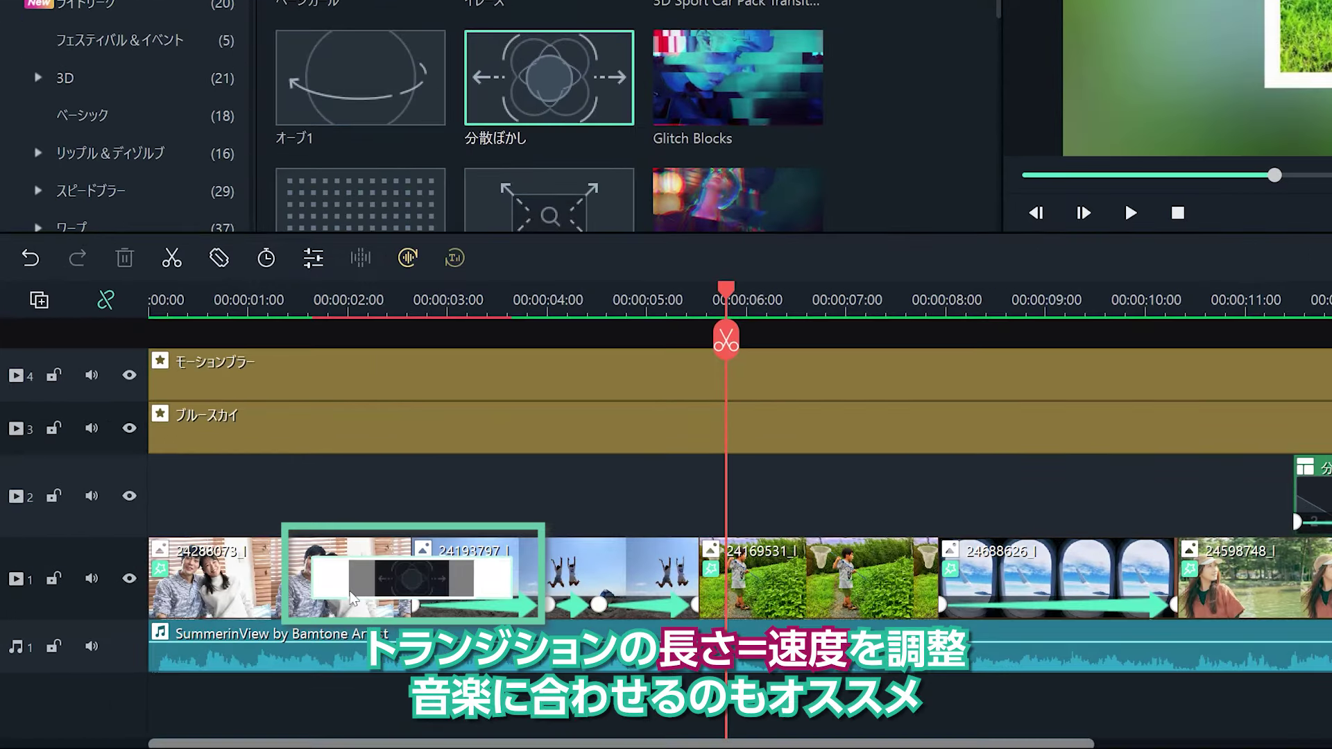
{"action": "left_click_drag", "start_coordinate": [310, 598], "coordinate": [361, 598]}
{"action": "key", "text": "space"}
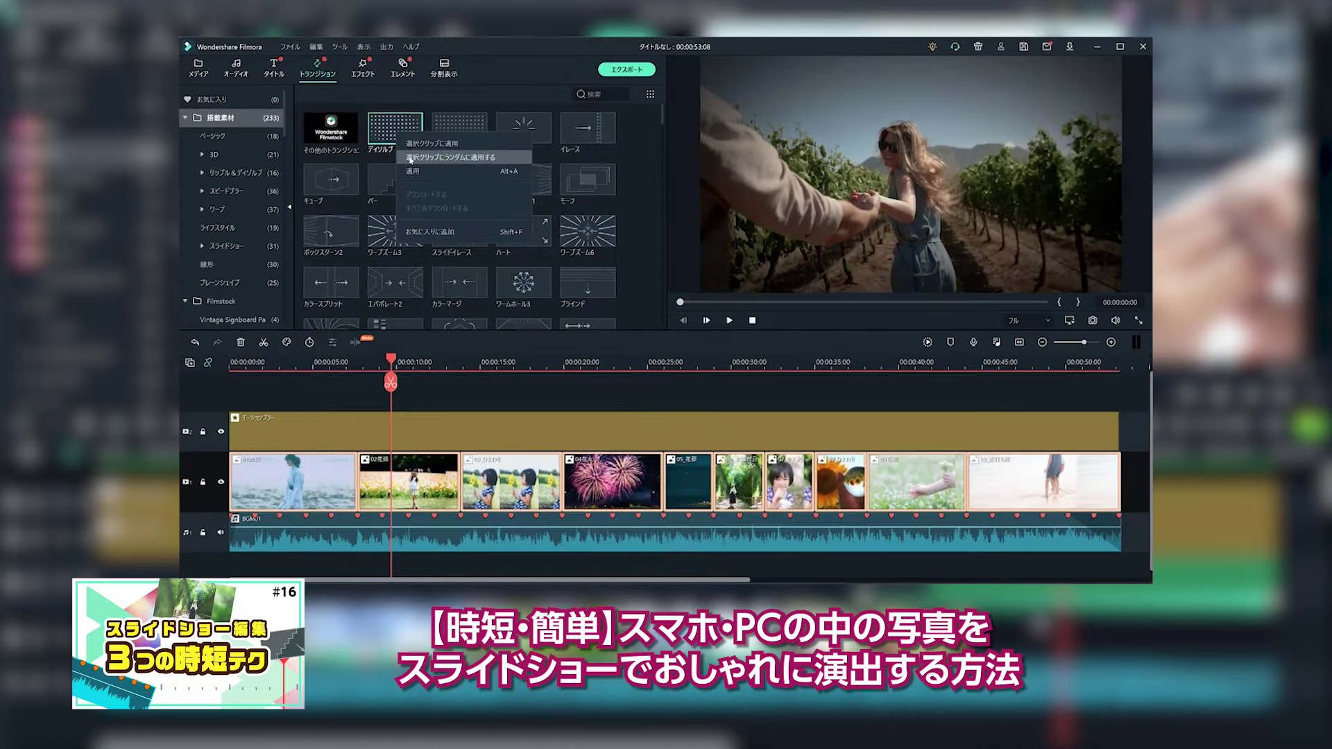
Apply random transitions to all the selected photo clips in the slideshow.
{"action": "left_click", "coordinate": [410, 161]}
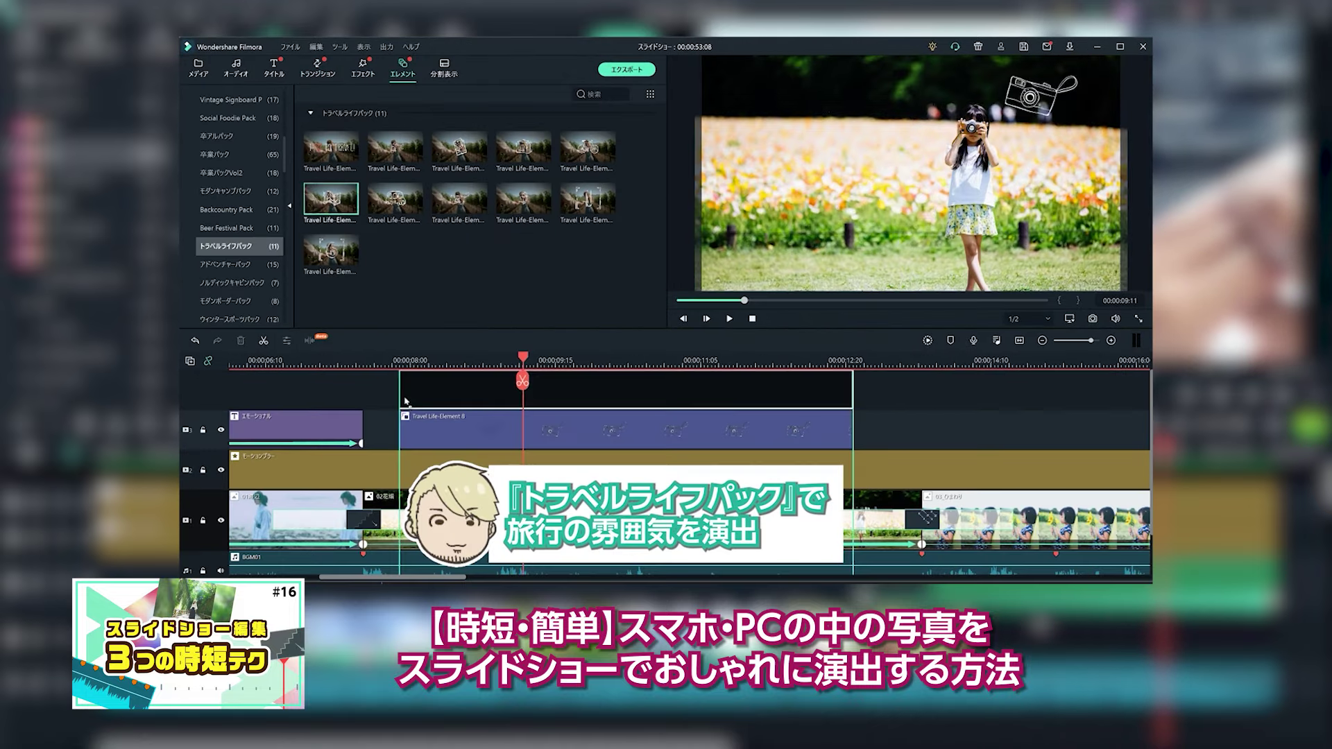